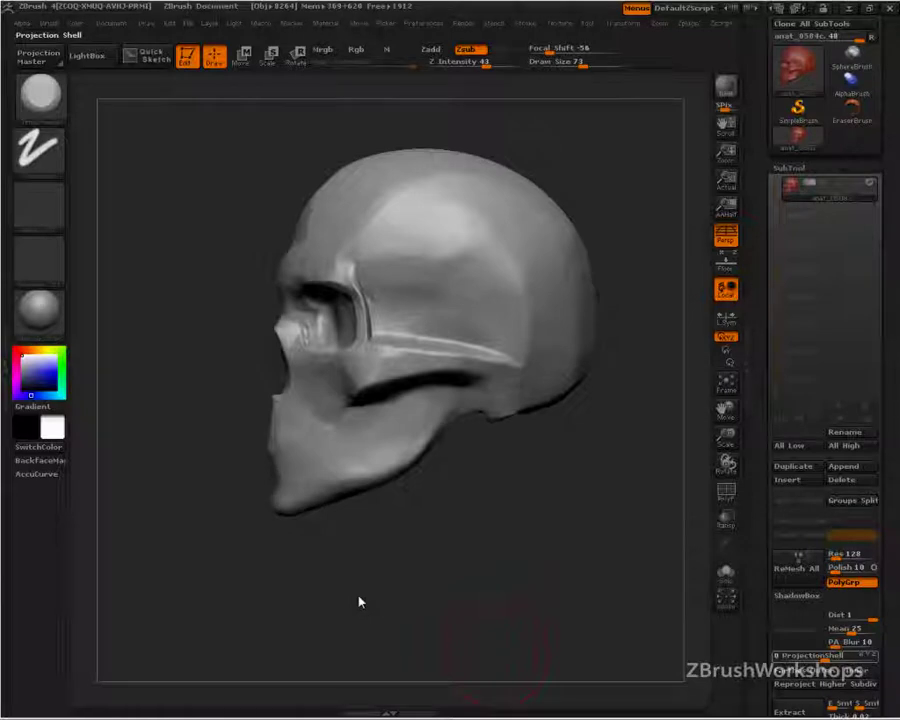
Handwrite the labels "Ramus", "Angle", "Body of Mandible" and "Mandible" in a column beside the skull's side view
mouse_move(530, 570)
mouse_down()
mouse_move(487, 580)
mouse_move(552, 586)
mouse_move(537, 591)
mouse_up()
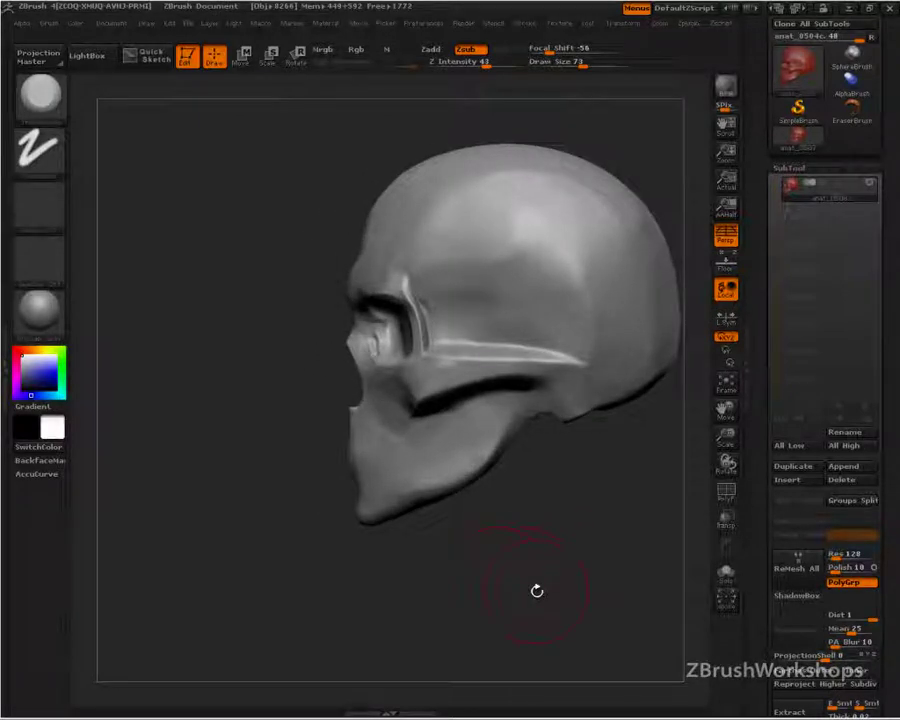
key(ctrl+shift)
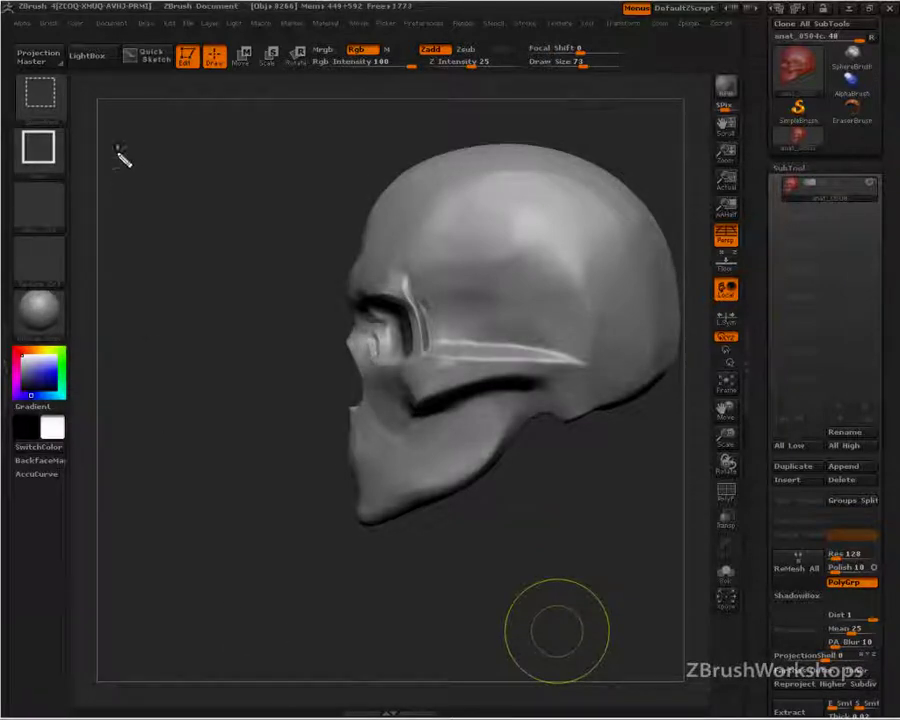
mouse_move(117, 143)
mouse_down()
mouse_move(119, 190)
mouse_move(130, 145)
mouse_move(127, 167)
mouse_move(174, 190)
mouse_move(181, 177)
mouse_move(215, 173)
mouse_move(246, 178)
mouse_move(238, 186)
mouse_up()
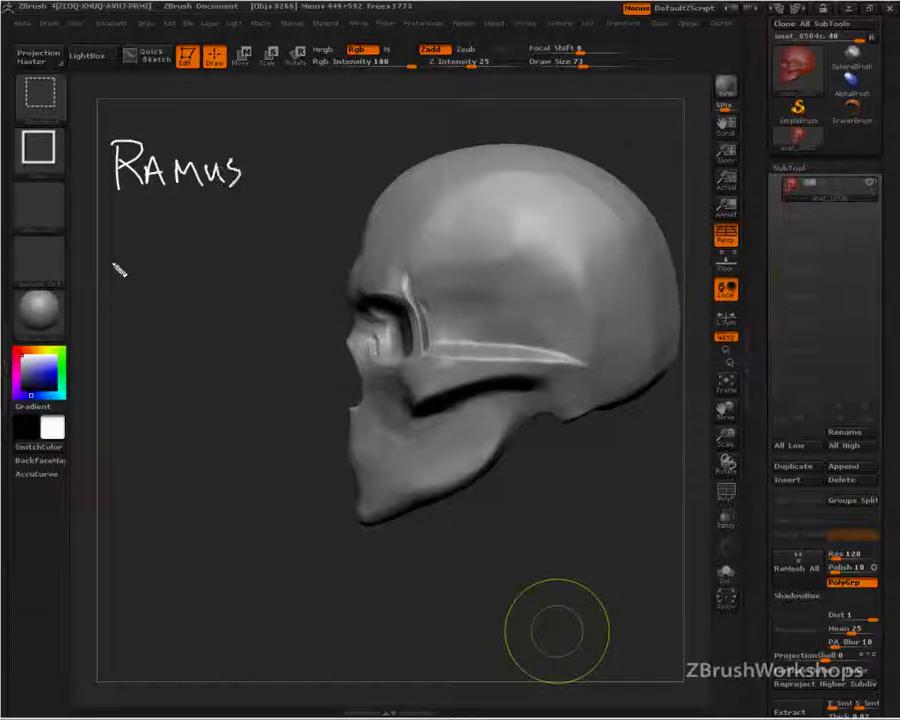
mouse_move(117, 243)
mouse_down()
mouse_move(125, 225)
mouse_move(161, 245)
mouse_move(200, 250)
mouse_move(222, 228)
mouse_move(140, 290)
mouse_move(175, 312)
mouse_move(160, 305)
mouse_move(180, 300)
mouse_move(205, 318)
mouse_move(200, 333)
mouse_up()
mouse_move(157, 360)
mouse_down()
mouse_move(190, 340)
mouse_move(210, 357)
mouse_move(232, 357)
mouse_move(256, 322)
mouse_move(287, 314)
mouse_move(305, 316)
mouse_move(302, 362)
mouse_up()
mouse_move(127, 398)
mouse_down()
mouse_move(168, 425)
mouse_move(192, 425)
mouse_move(240, 392)
mouse_move(293, 378)
mouse_move(312, 425)
mouse_up()
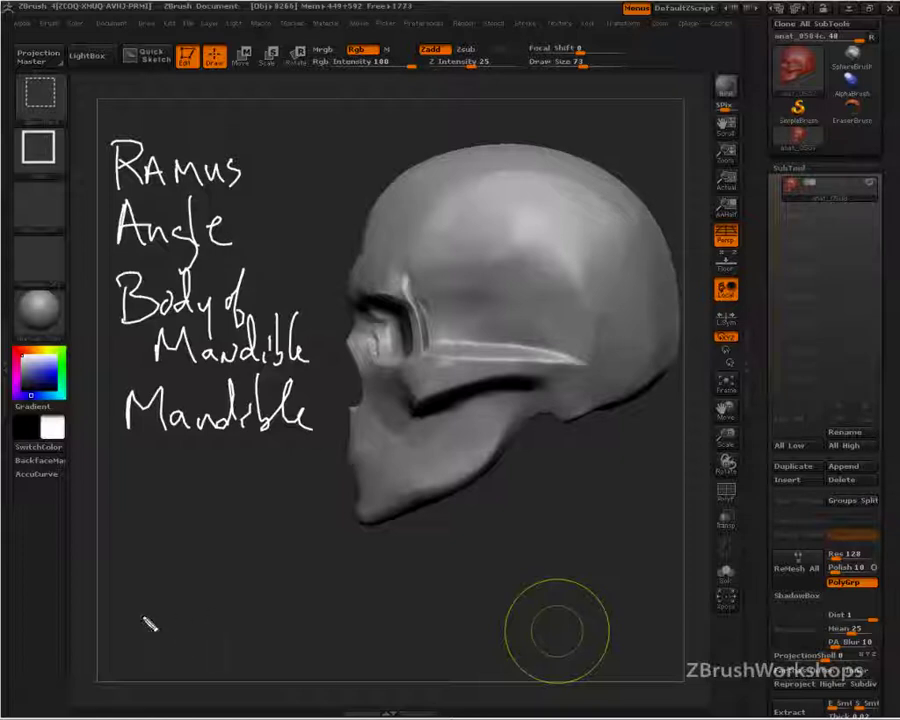
Handwrite "Mental Protuberance" below the other labels, undoing and rewriting the faulty end of the second word
mouse_move(118, 494)
mouse_down()
mouse_move(145, 471)
mouse_move(181, 485)
mouse_move(214, 470)
mouse_move(232, 497)
mouse_up()
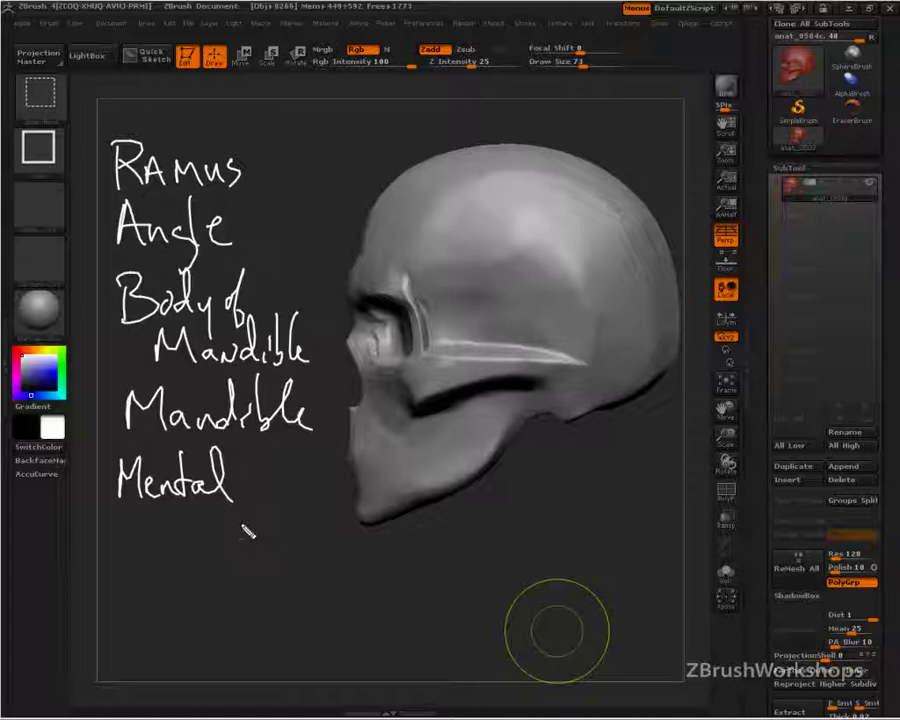
mouse_move(120, 528)
mouse_down()
mouse_move(140, 552)
mouse_move(168, 540)
mouse_move(134, 545)
mouse_move(170, 538)
mouse_move(310, 540)
mouse_move(304, 544)
mouse_up()
key(ctrl+z)
key(ctrl+z)
key(ctrl+z)
drag(312, 538, 322, 542)
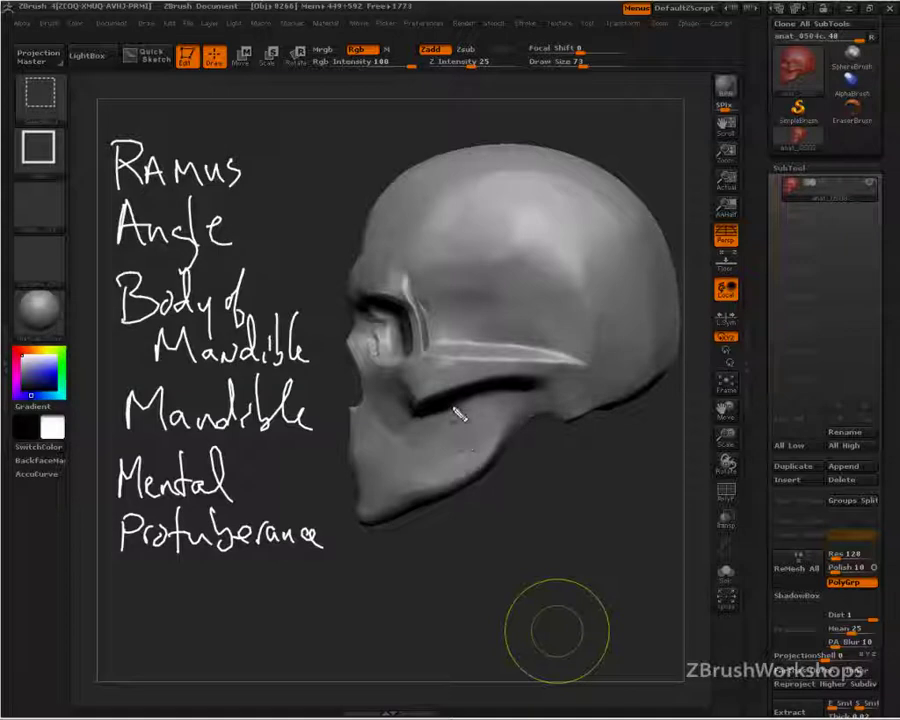
Outline the ramus in red and the body of the mandible in white on the skull's jaw
mouse_move(456, 393)
mouse_down()
mouse_move(456, 478)
mouse_move(492, 480)
mouse_up()
drag(518, 405, 495, 482)
drag(457, 394, 518, 388)
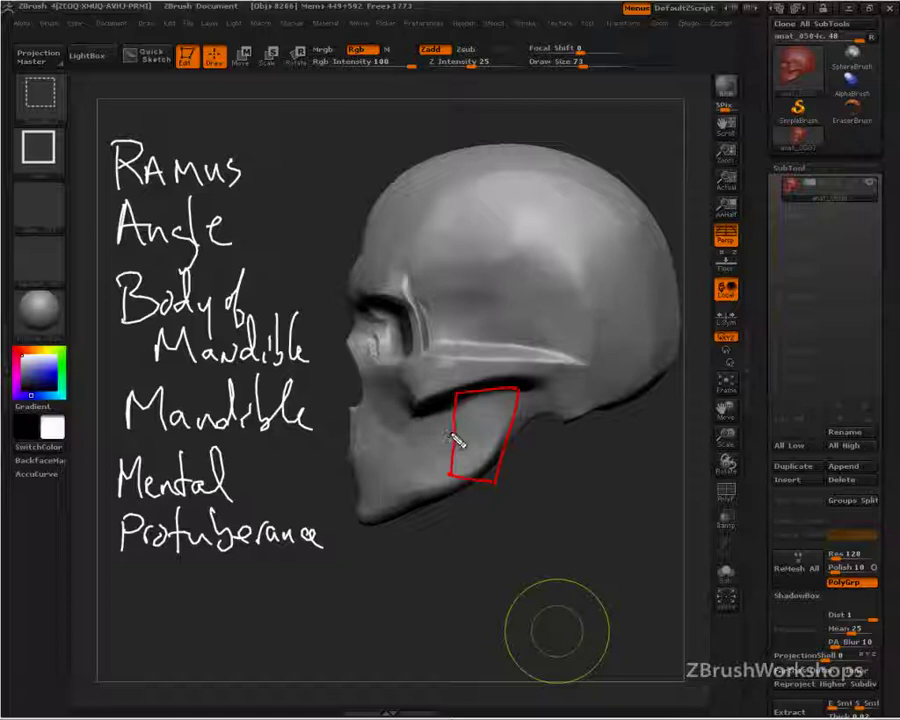
mouse_move(452, 440)
mouse_down()
mouse_move(360, 470)
mouse_move(364, 518)
mouse_move(468, 483)
mouse_up()
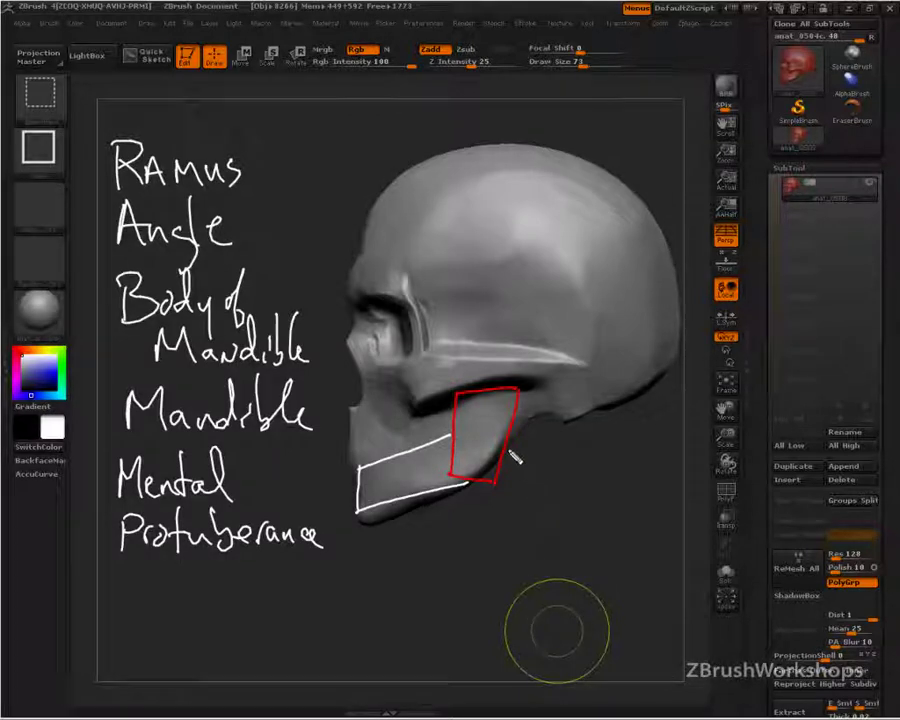
Mark the jaw's corner with a blue arc and handwrite "Angle" beside it, redoing the faulty letters
mouse_move(451, 480)
mouse_down()
mouse_move(505, 443)
mouse_move(516, 499)
mouse_up()
key(w)
mouse_move(530, 458)
mouse_down()
mouse_move(538, 493)
mouse_move(536, 482)
mouse_move(566, 472)
mouse_move(596, 472)
mouse_move(603, 490)
mouse_move(616, 480)
mouse_move(637, 490)
mouse_move(615, 487)
mouse_move(630, 471)
mouse_up()
key(ctrl+z)
key(ctrl+z)
drag(620, 472, 631, 489)
drag(620, 481, 629, 480)
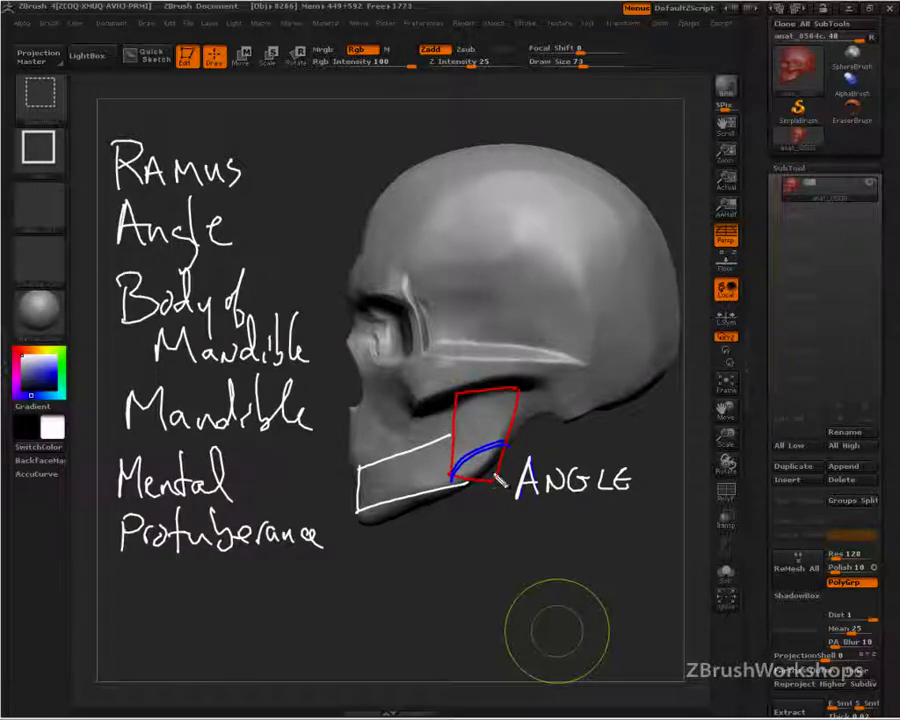
Trace the curved outer edge of the jaw's angle and circle the chin with an arrow from the "Mental Protuberance" label
drag(507, 433, 455, 480)
mouse_move(504, 442)
mouse_down()
mouse_move(512, 459)
mouse_move(475, 496)
mouse_move(465, 484)
mouse_up()
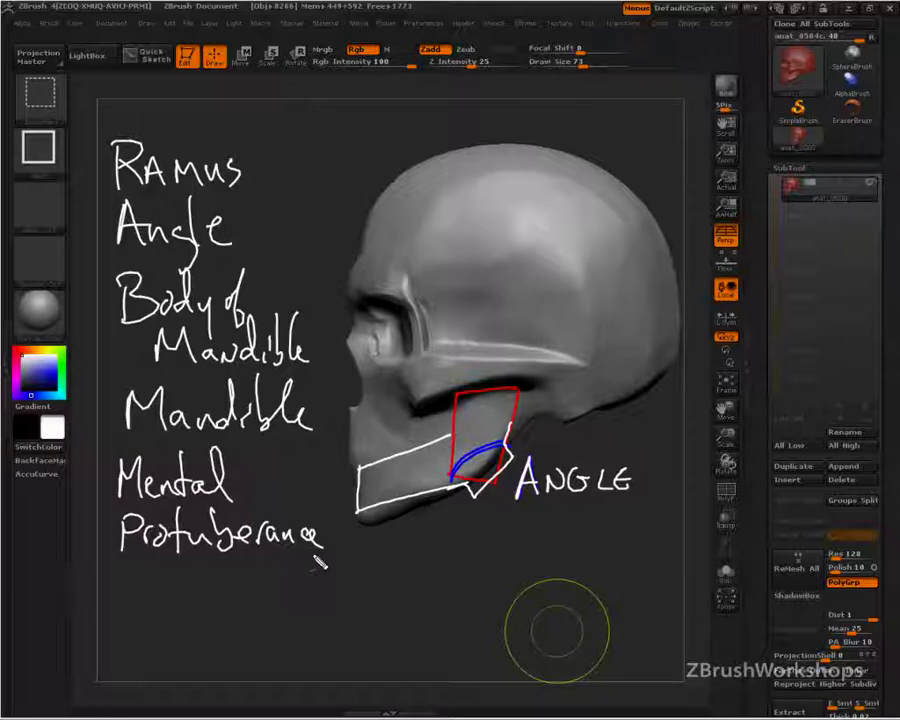
key(ctrl+z)
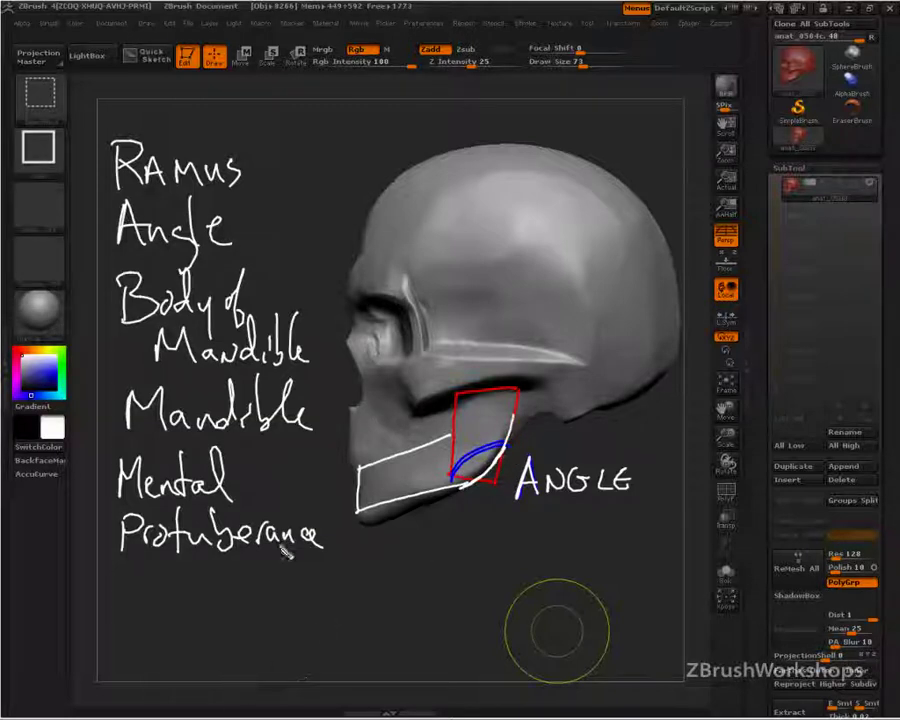
mouse_move(255, 497)
mouse_down()
mouse_move(356, 491)
mouse_move(343, 507)
mouse_move(352, 472)
mouse_up()
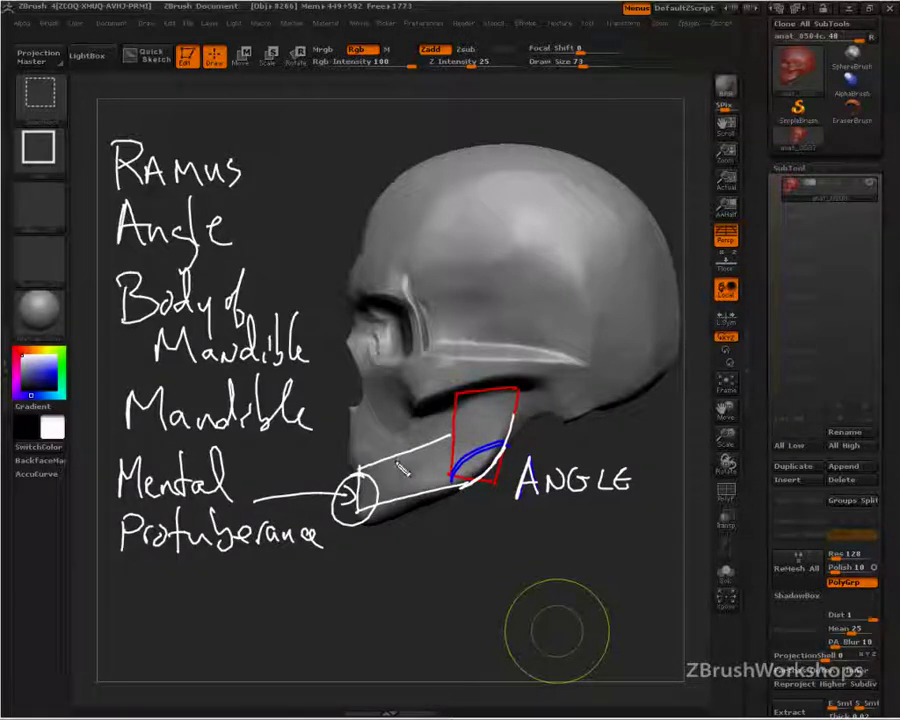
drag(386, 441, 389, 459)
mouse_move(386, 441)
mouse_down()
mouse_move(354, 449)
mouse_move(356, 466)
mouse_move(401, 434)
mouse_up()
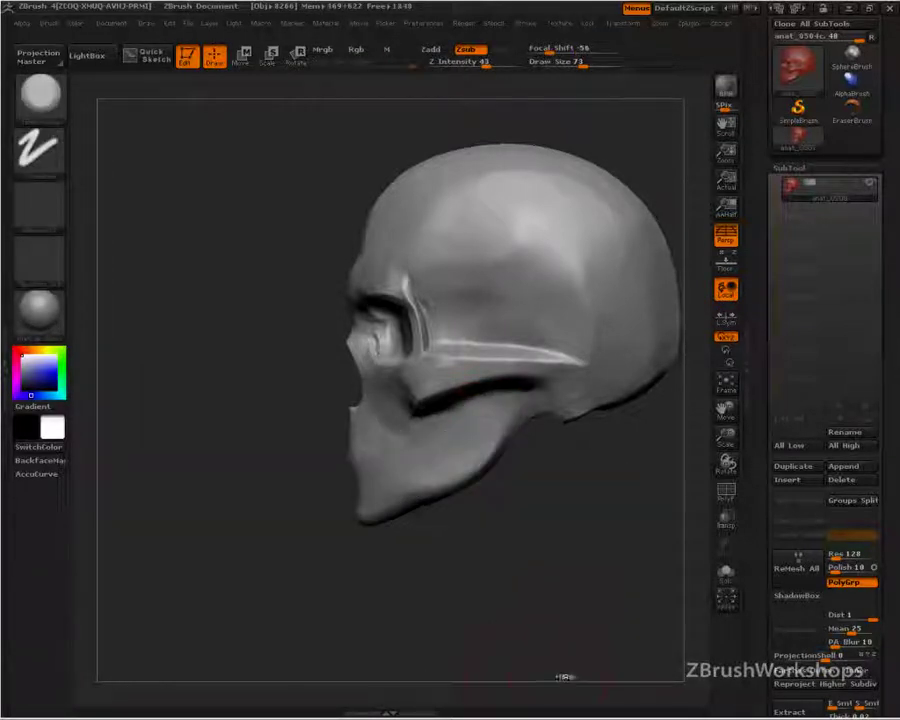
Clear the annotations and draw the mandible's full outline in white over the side of the jaw
key(ctrl+shift+d)
drag(517, 382, 508, 474)
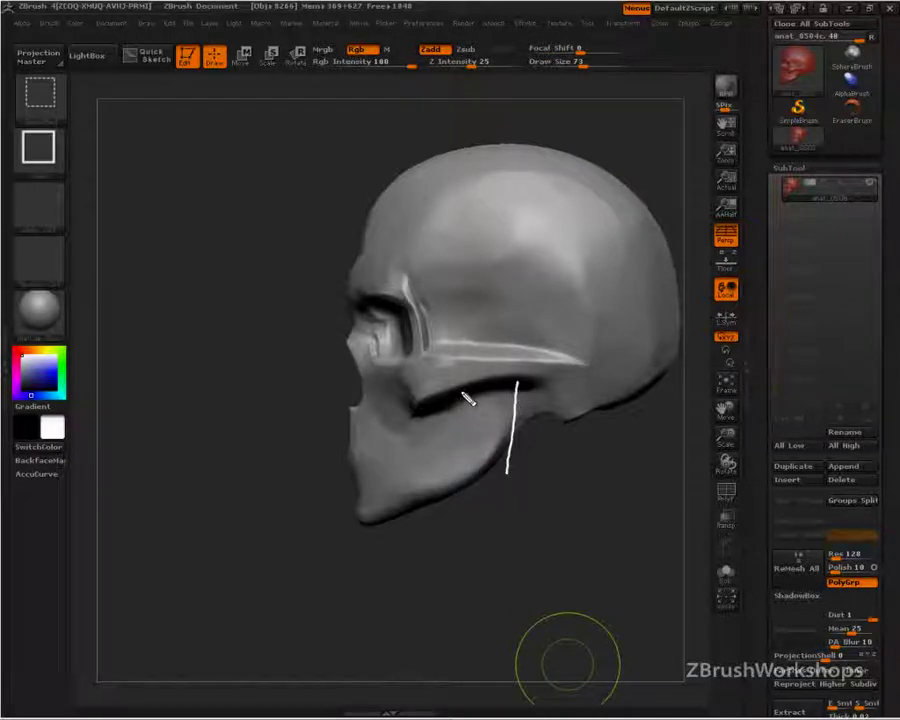
mouse_move(460, 390)
mouse_down()
mouse_move(449, 432)
mouse_move(429, 453)
mouse_move(410, 465)
mouse_move(401, 449)
mouse_move(361, 459)
mouse_move(350, 540)
mouse_move(360, 460)
mouse_move(380, 535)
mouse_move(446, 498)
mouse_move(434, 511)
mouse_move(438, 500)
mouse_move(506, 482)
mouse_move(510, 470)
mouse_up()
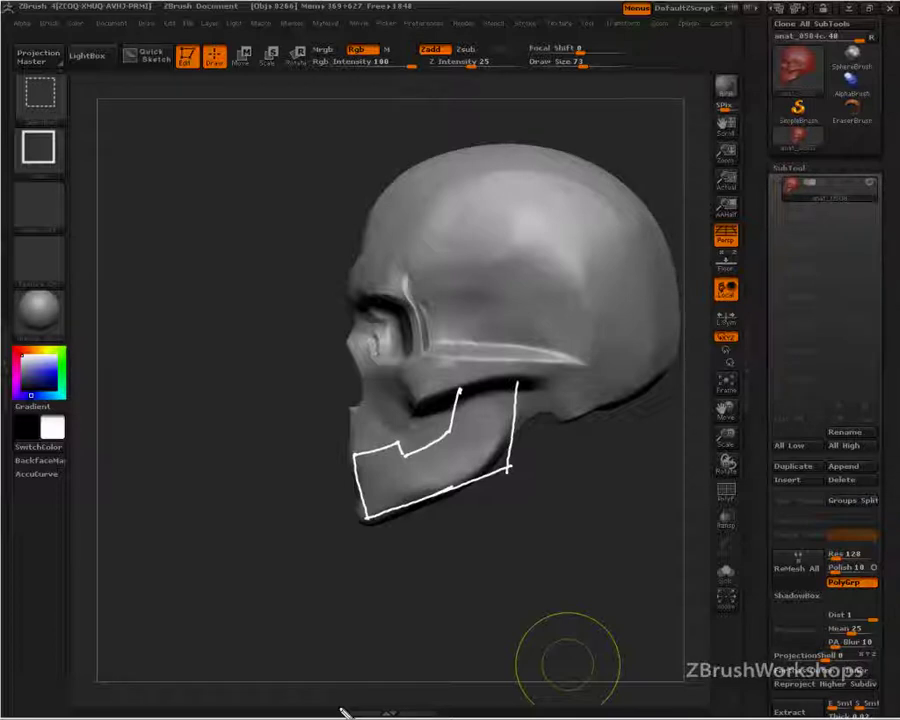
mouse_move(519, 386)
mouse_down()
mouse_move(502, 383)
mouse_move(500, 395)
mouse_move(505, 417)
mouse_move(508, 394)
mouse_move(516, 412)
mouse_move(537, 494)
mouse_up()
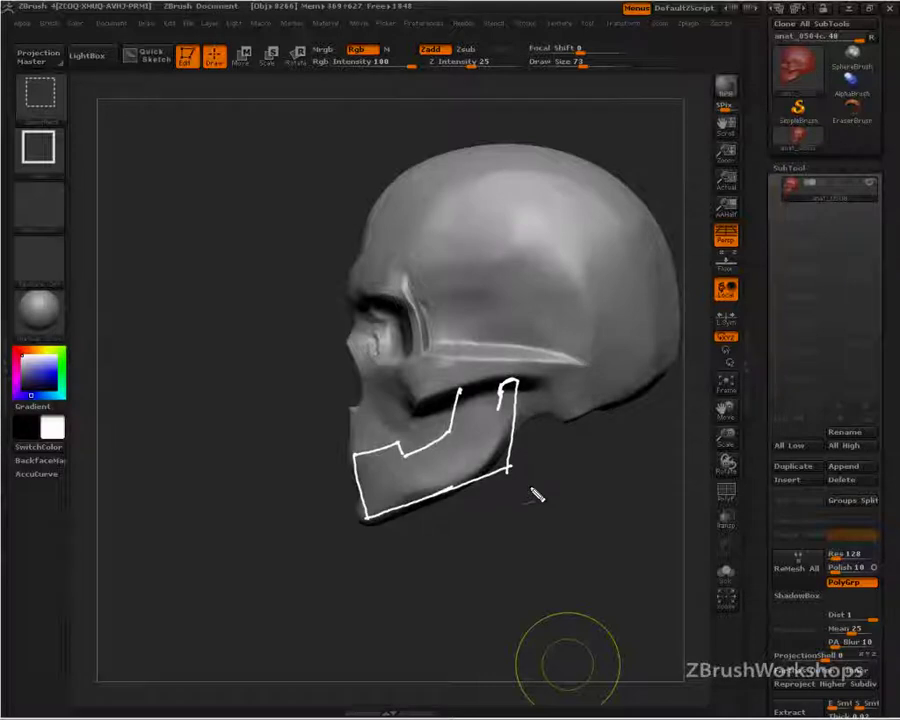
ctrl+shift+drag(537, 494, 537, 494)
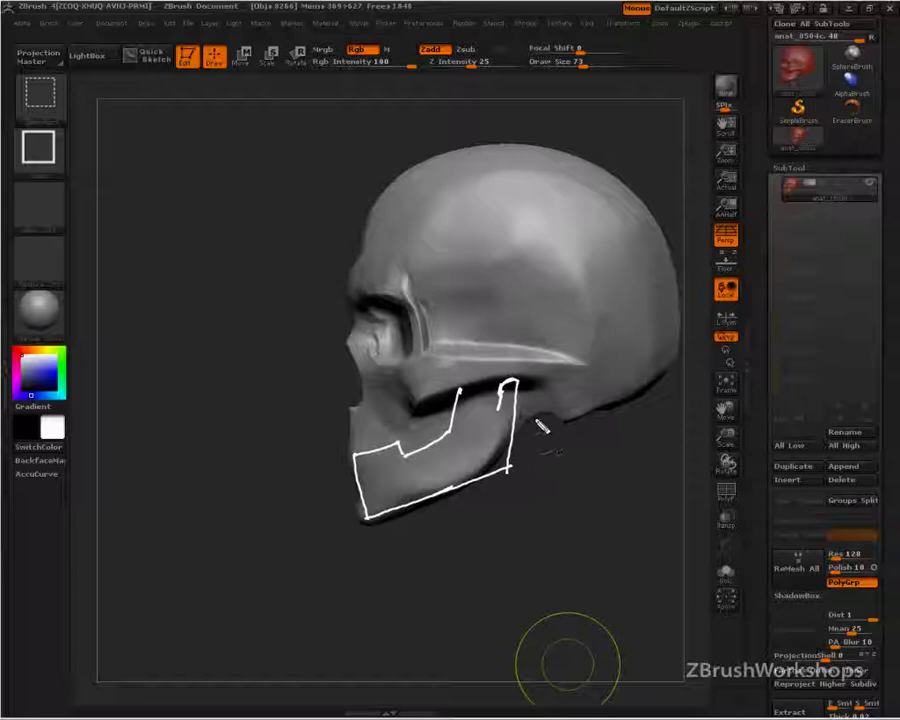
Circle the rounded upper end of the ramus and handwrite "Head of Mandible" next to the jaw
drag(512, 386, 518, 384)
mouse_move(548, 420)
mouse_down()
mouse_move(576, 426)
mouse_move(595, 454)
mouse_move(632, 456)
mouse_move(580, 484)
mouse_move(597, 478)
mouse_move(575, 520)
mouse_move(629, 531)
mouse_up()
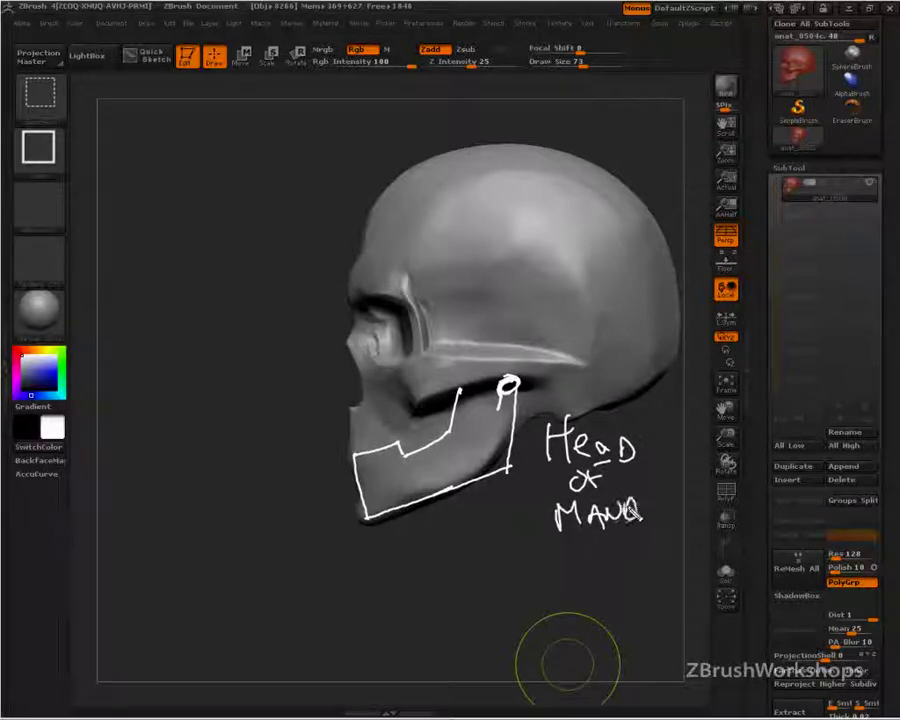
mouse_move(643, 497)
mouse_down()
mouse_move(645, 517)
mouse_move(653, 514)
mouse_up()
mouse_move(650, 497)
mouse_down()
mouse_move(654, 513)
mouse_move(679, 510)
mouse_up()
mouse_move(682, 492)
mouse_down()
mouse_move(689, 508)
mouse_move(708, 504)
mouse_up()
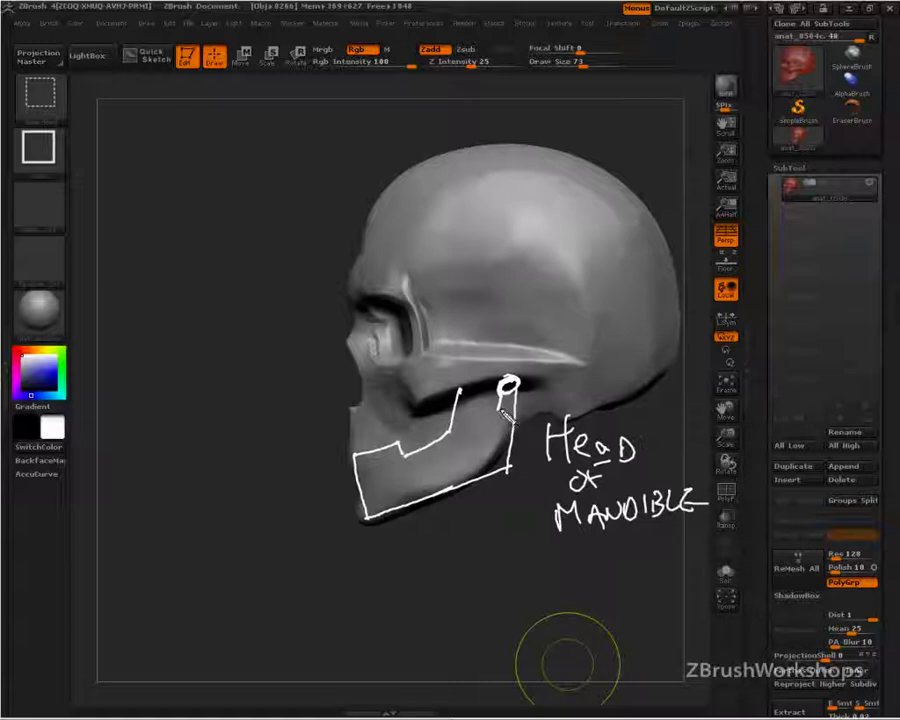
Draw the notch, circle the front peak of the ramus and label it "Coronoid Process" with a leader line
mouse_move(500, 401)
mouse_down()
mouse_move(513, 417)
mouse_move(497, 426)
mouse_move(463, 396)
mouse_move(448, 410)
mouse_move(462, 392)
mouse_move(293, 369)
mouse_up()
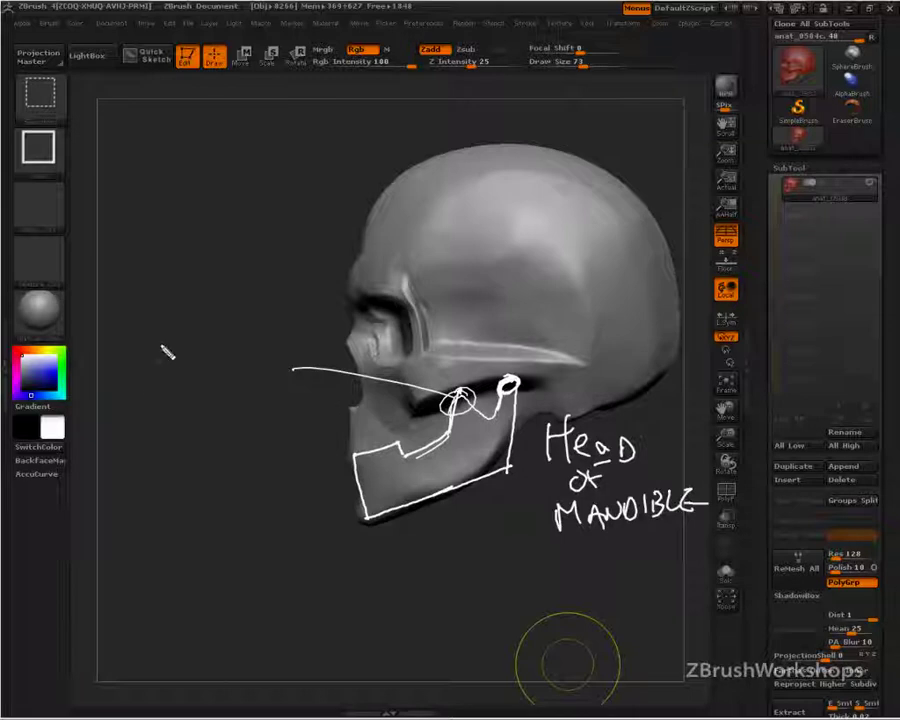
drag(160, 345, 158, 371)
drag(183, 350, 210, 368)
drag(222, 350, 266, 366)
drag(272, 352, 290, 347)
drag(160, 378, 163, 403)
drag(161, 382, 168, 392)
mouse_move(185, 397)
mouse_down()
mouse_move(203, 390)
mouse_move(247, 398)
mouse_up()
drag(261, 382, 256, 399)
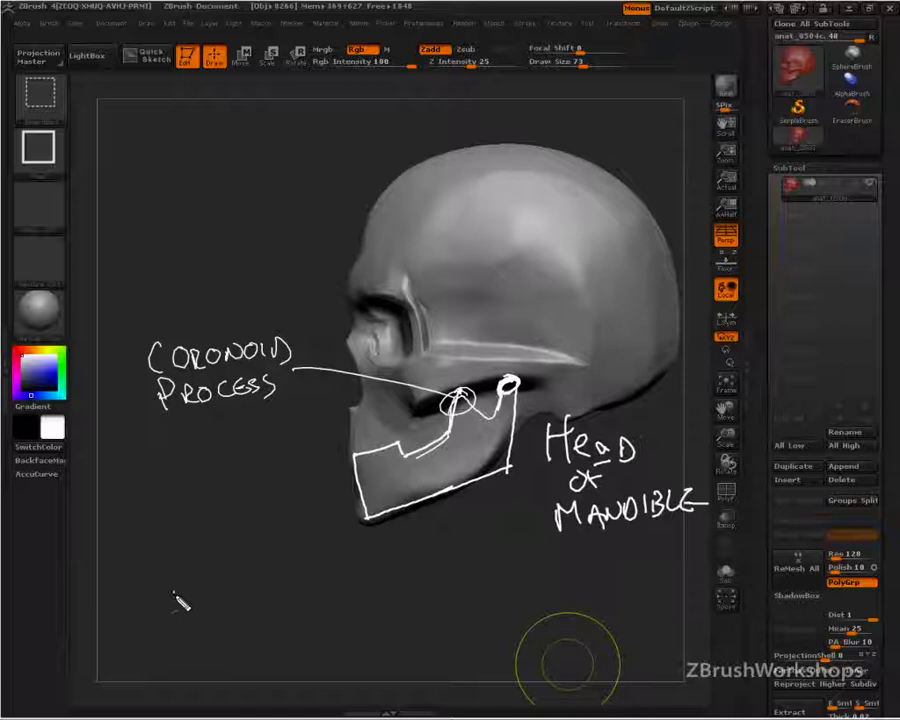
Sketch a separate side-view outline of the mandible in the empty area below the "Coronoid Process" label
mouse_move(173, 594)
mouse_down()
mouse_move(222, 631)
mouse_move(300, 612)
mouse_move(327, 510)
mouse_move(318, 497)
mouse_move(303, 521)
mouse_move(279, 527)
mouse_up()
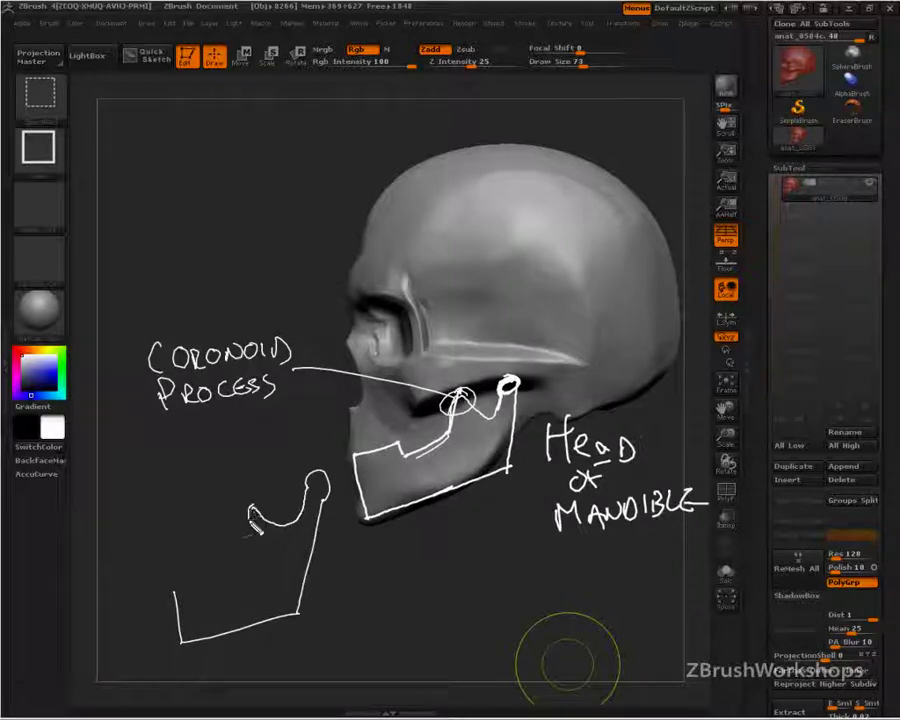
mouse_move(258, 538)
mouse_down()
mouse_move(271, 557)
mouse_move(234, 593)
mouse_up()
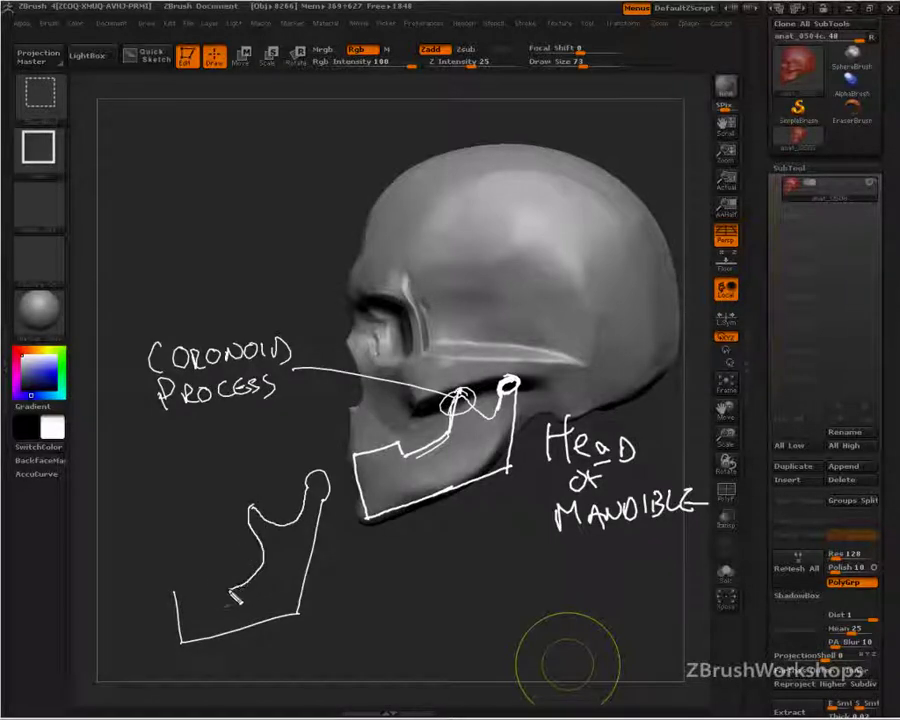
mouse_move(180, 594)
mouse_down()
mouse_move(168, 566)
mouse_move(208, 575)
mouse_move(228, 597)
mouse_up()
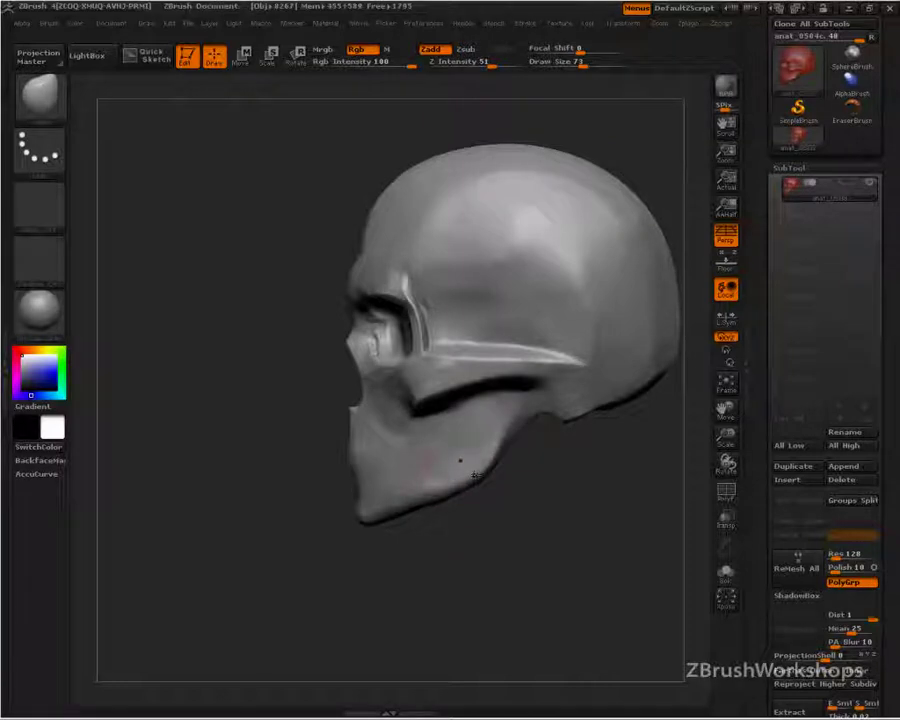
Pull the rear corner of the jaw outward to form the angle, and sketch the mandible's head and notch over it
mouse_move(476, 476)
mouse_down()
mouse_move(486, 480)
mouse_move(505, 463)
mouse_up()
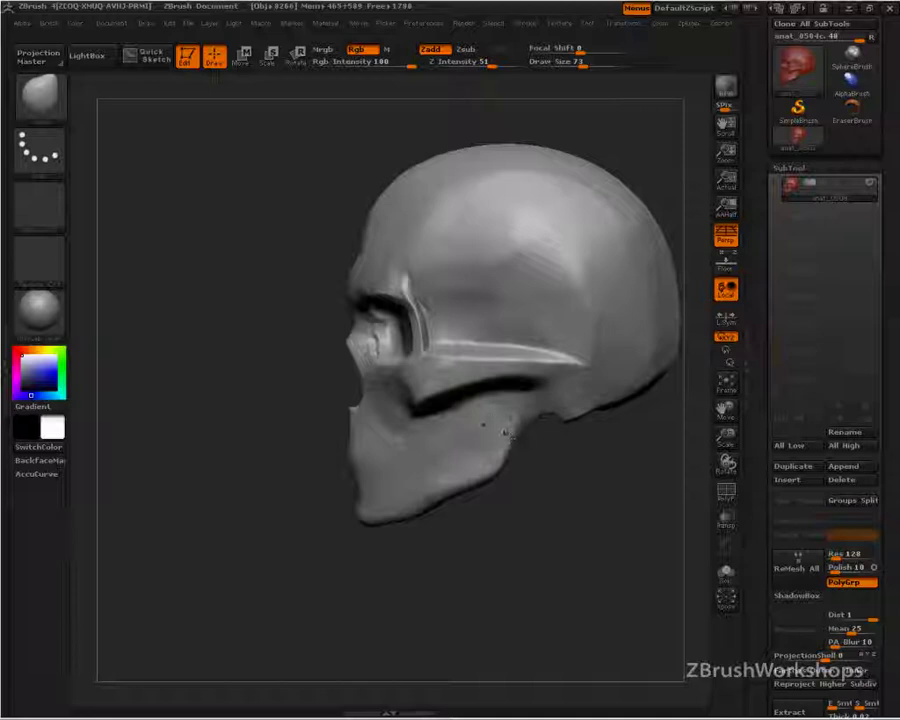
key(ctrl+shift)
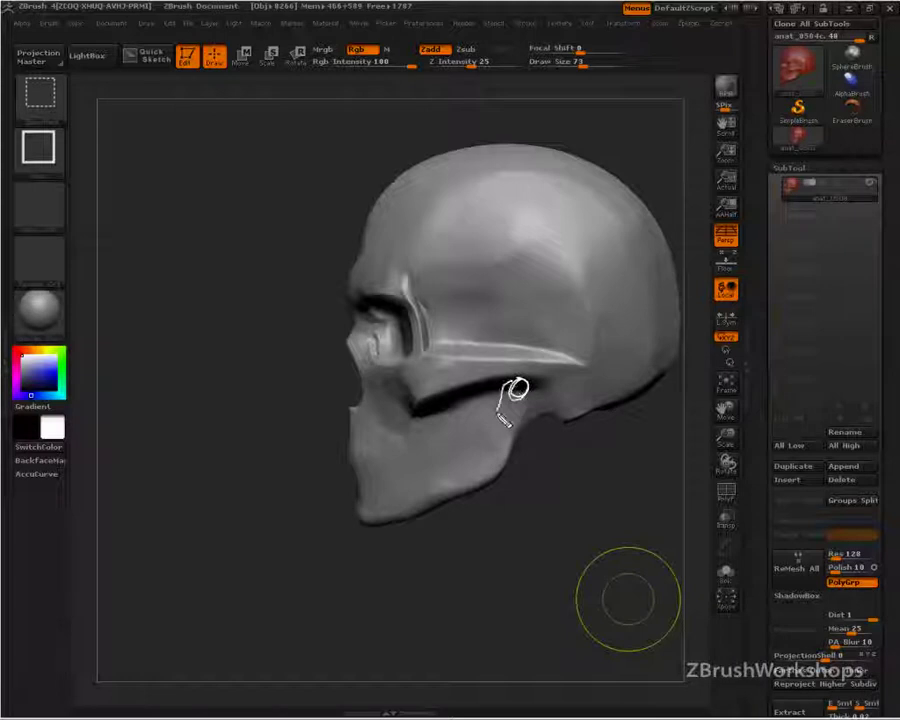
ctrl+shift+drag(503, 424, 465, 414)
mouse_move(466, 458)
ctrl+shift+mouse_down()
mouse_move(434, 478)
mouse_move(357, 465)
mouse_move(370, 524)
mouse_move(464, 506)
mouse_move(516, 456)
mouse_move(495, 487)
mouse_move(455, 504)
ctrl+shift+mouse_up()
key(Escape)
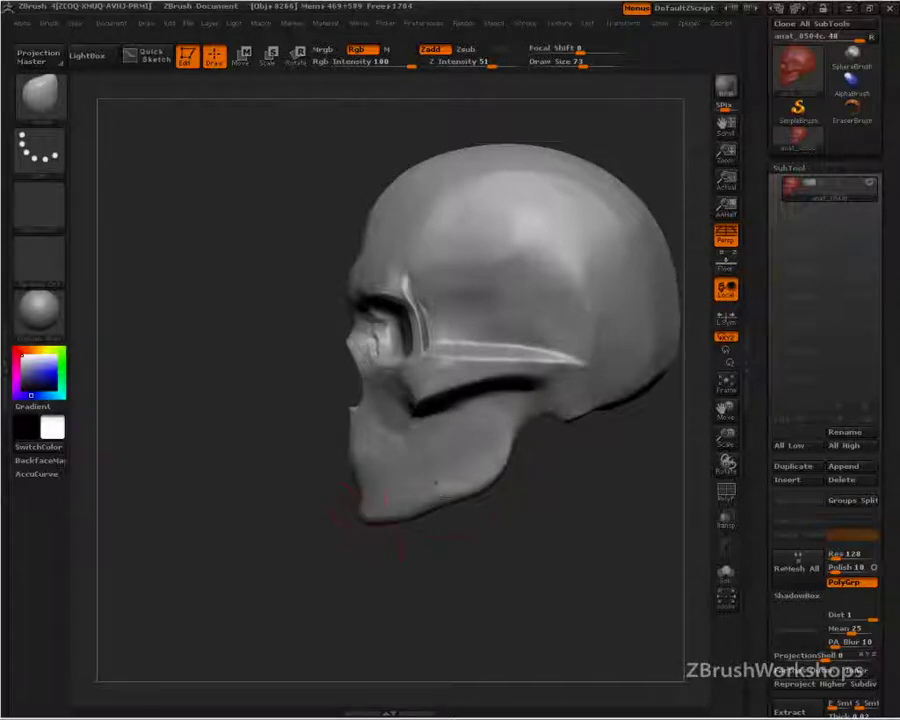
In three-quarter view, trace the jaw's lower contour and draw a curved band with vertical lines across its front
drag(380, 505, 544, 562)
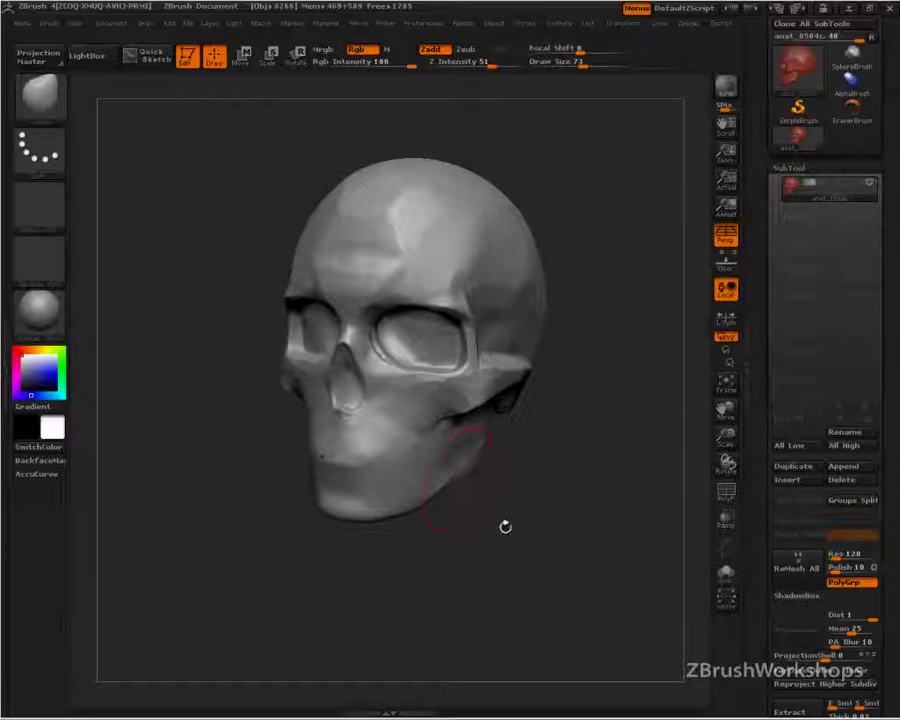
key(ctrl+shift)
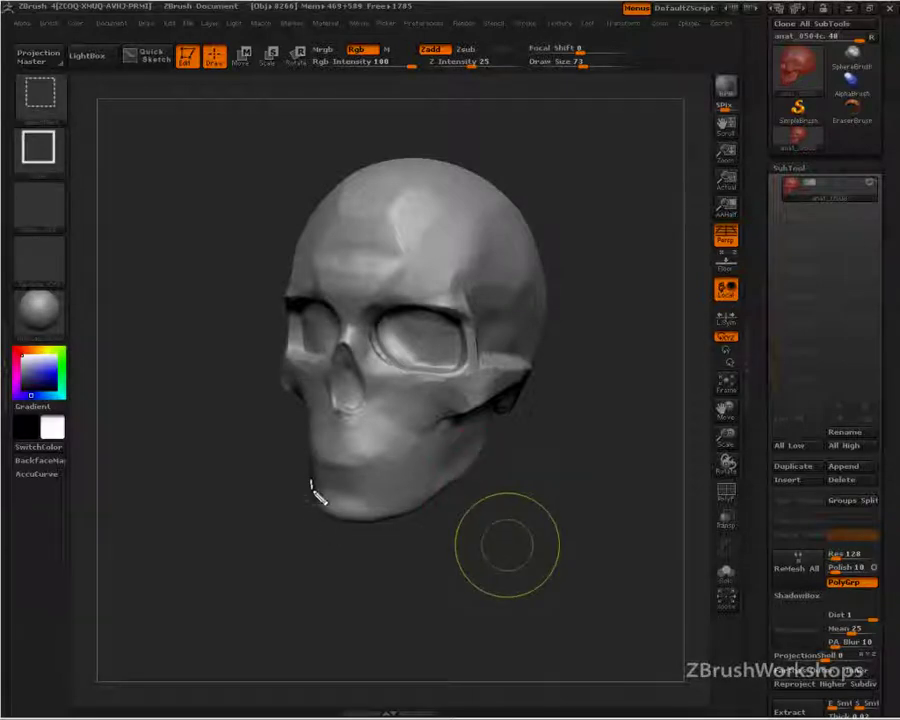
mouse_move(348, 522)
ctrl+shift+mouse_down()
mouse_move(409, 517)
mouse_move(443, 494)
mouse_move(436, 500)
mouse_move(464, 480)
mouse_move(492, 423)
ctrl+shift+mouse_up()
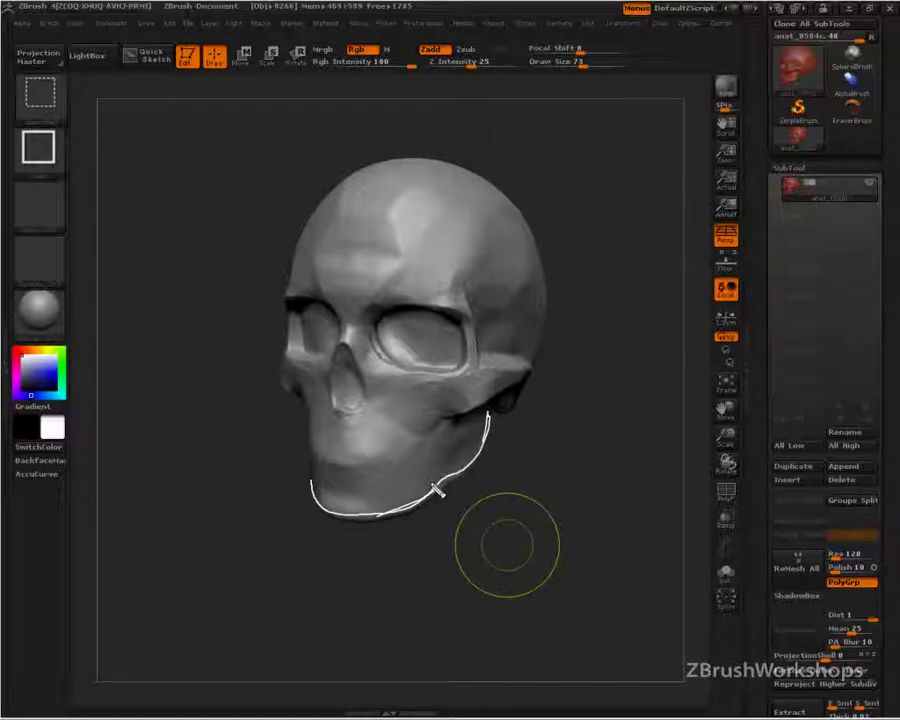
drag(434, 418, 438, 495)
mouse_move(434, 426)
mouse_down()
mouse_move(307, 427)
mouse_move(309, 500)
mouse_up()
drag(333, 442, 340, 508)
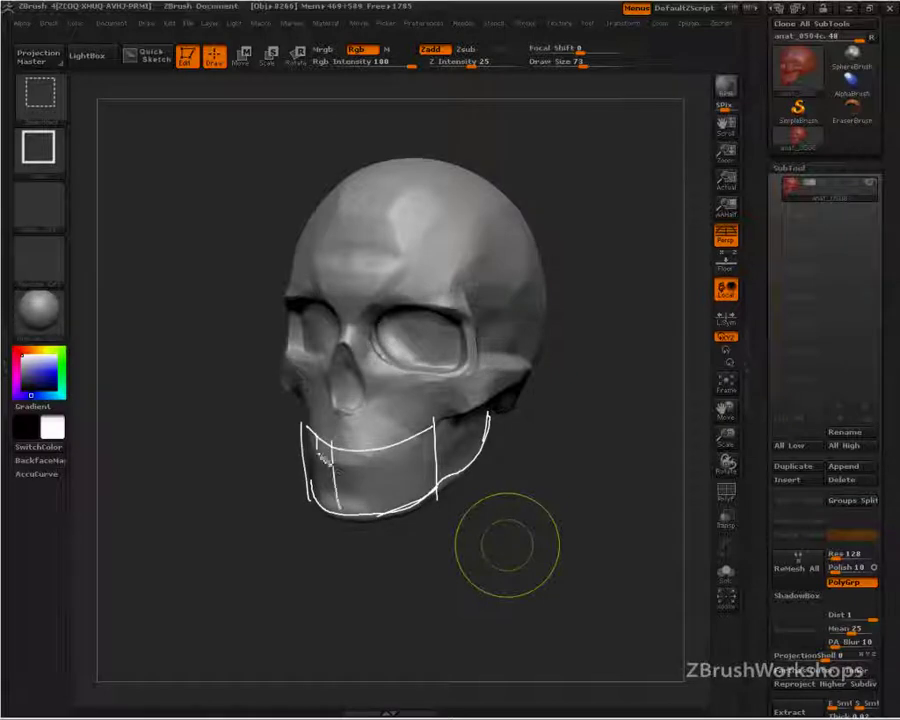
drag(318, 452, 321, 508)
drag(360, 444, 373, 515)
drag(394, 439, 405, 507)
drag(422, 432, 434, 506)
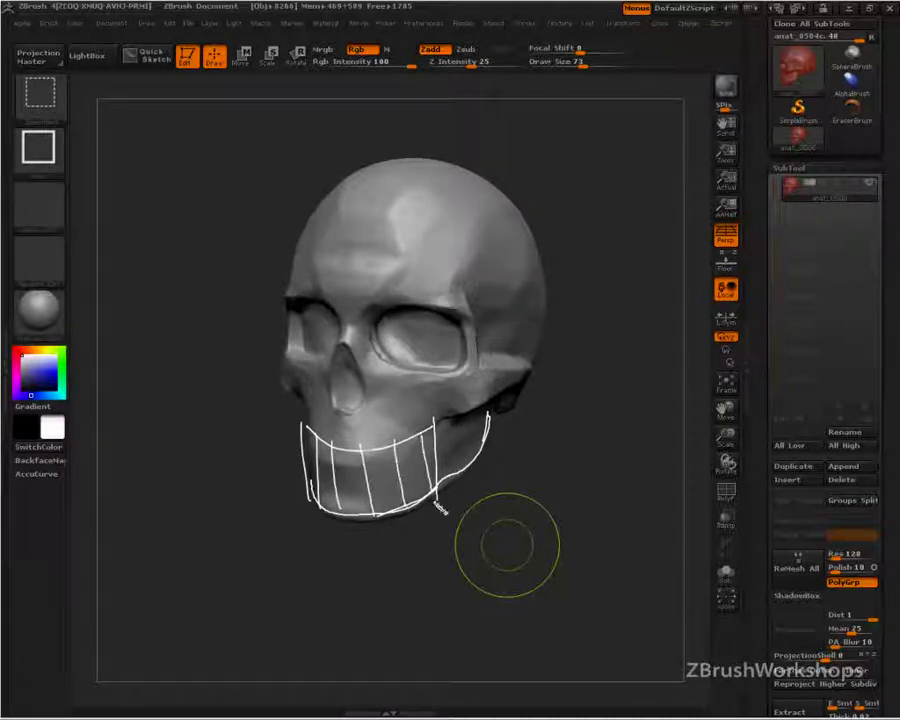
key(Escape)
Set the draw size to 16 and select the Standard brush for working on the side of the jaw
drag(566, 575, 506, 548)
key(s)
drag(479, 426, 452, 425)
alt+drag(520, 482, 578, 550)
key(shift)
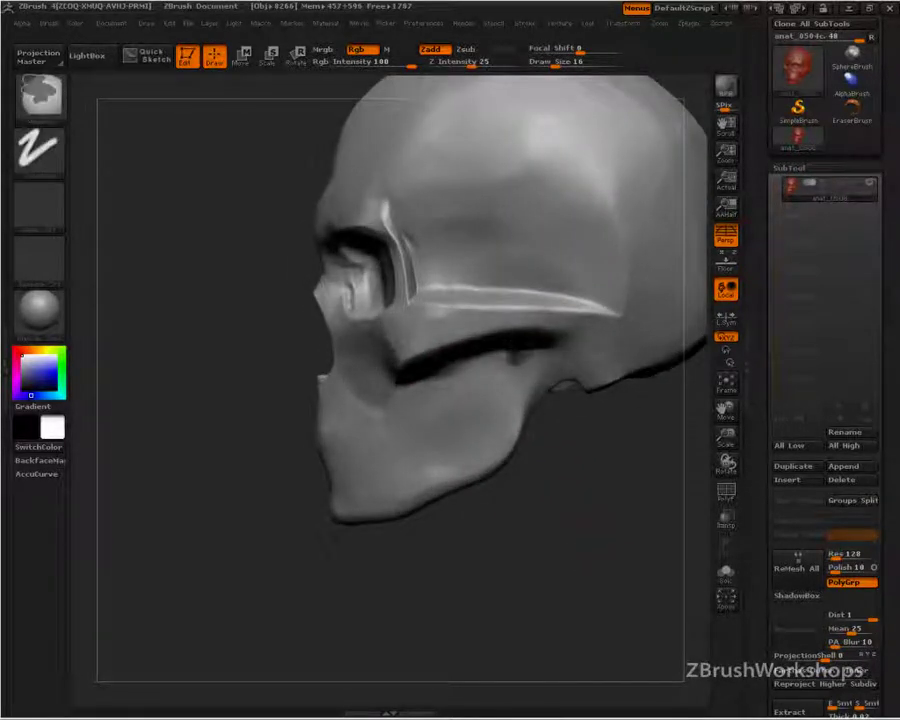
key(b)
key(s)
key(t)
Turn off shadows in the render settings
click(464, 22)
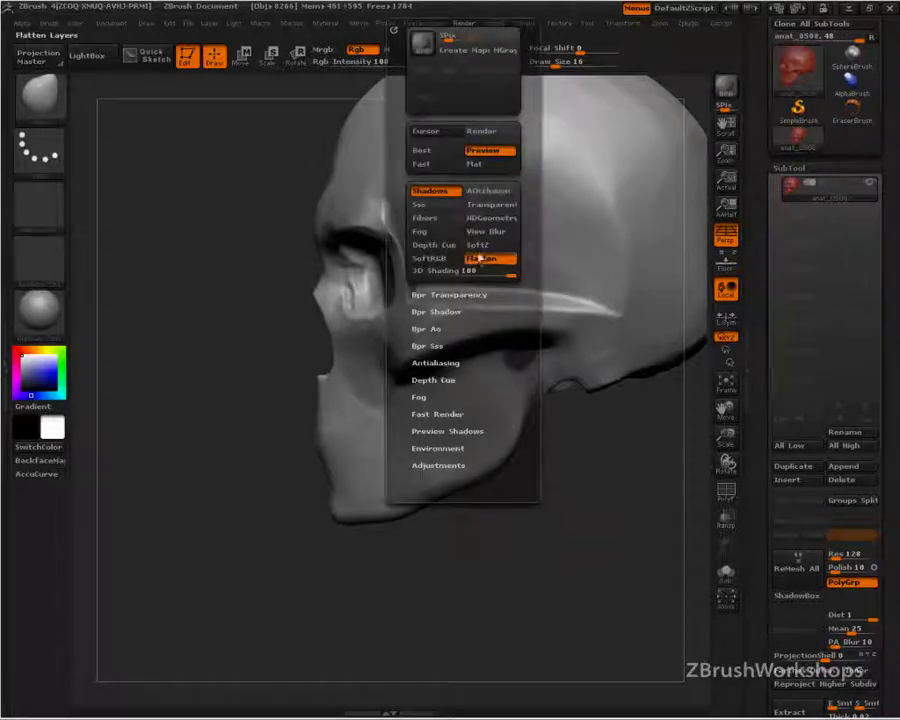
click(441, 194)
mouse_move(612, 534)
mouse_down()
mouse_move(595, 537)
mouse_move(608, 532)
mouse_up()
key(shift)
View the skull in Flat rendering, and return to Preview rendering with shadows turned back on
click(464, 22)
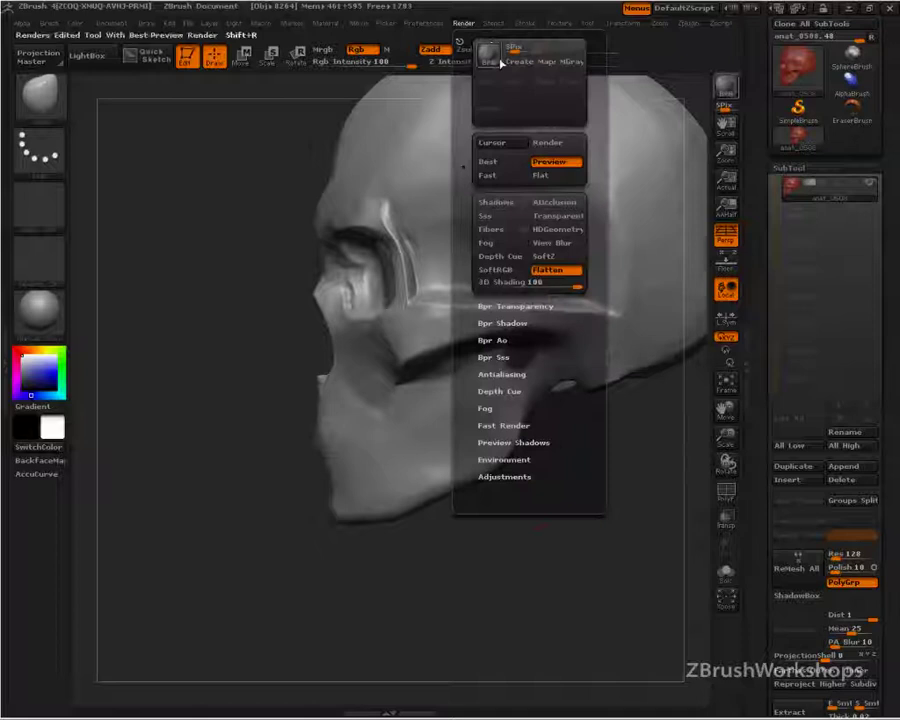
click(555, 175)
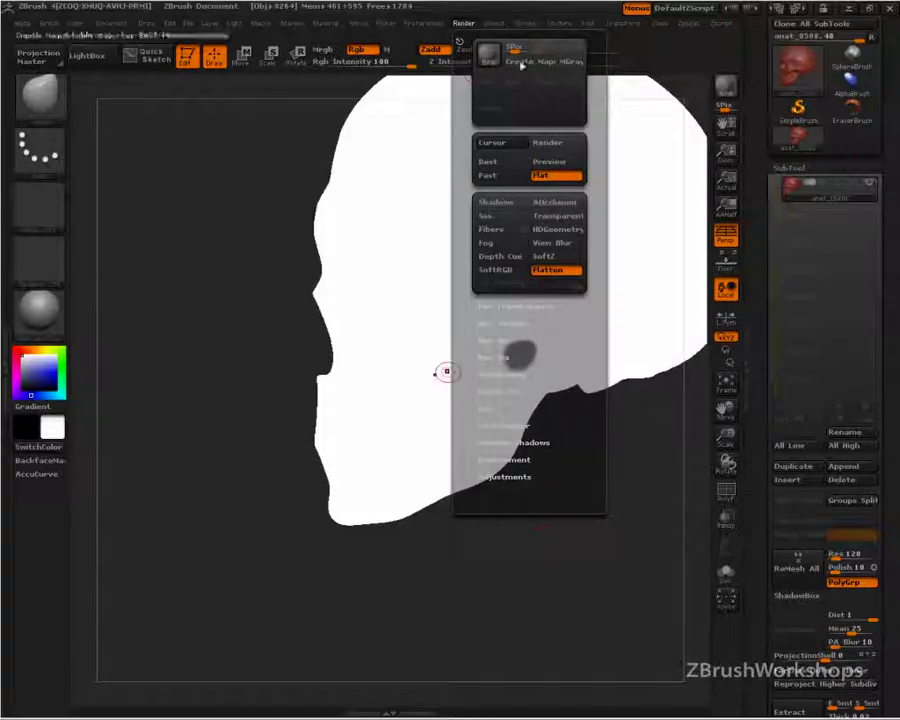
click(512, 204)
click(549, 162)
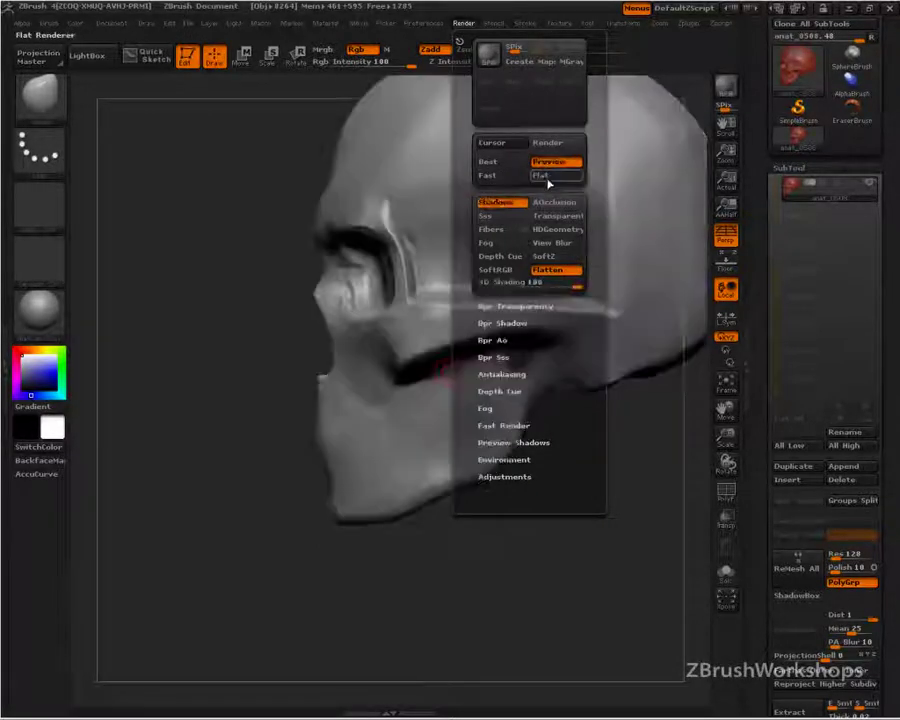
Mask the mandible's side in profile, shaping the body, the two upper processes of the ramus and the notch between them
mouse_move(513, 348)
ctrl+mouse_down()
mouse_move(504, 430)
mouse_move(513, 422)
mouse_move(412, 491)
ctrl+mouse_up()
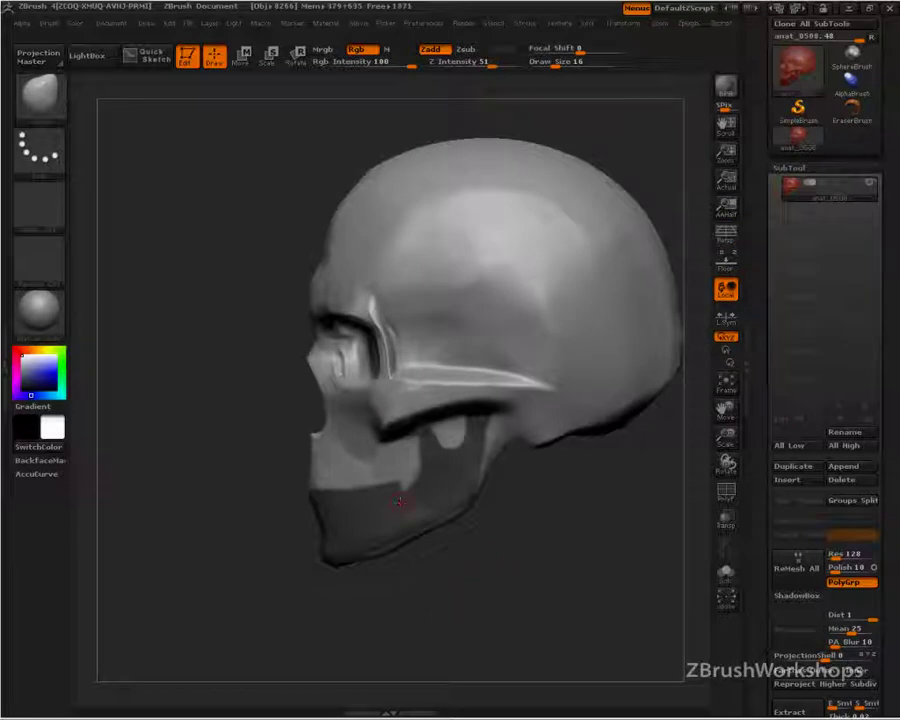
key(ctrl)
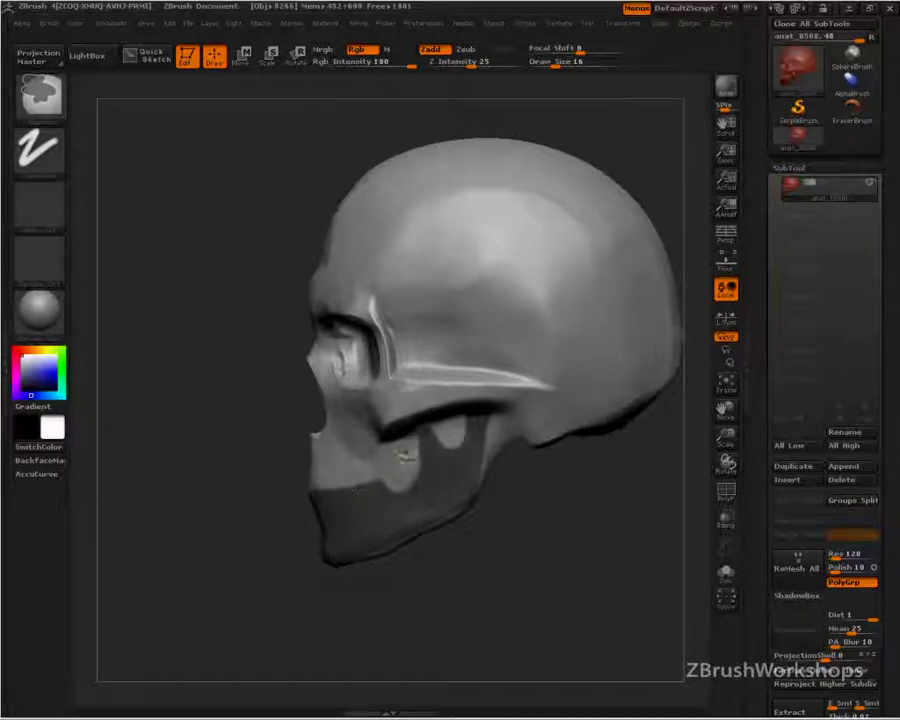
mouse_move(369, 235)
mouse_down()
mouse_move(374, 548)
mouse_move(356, 222)
mouse_up()
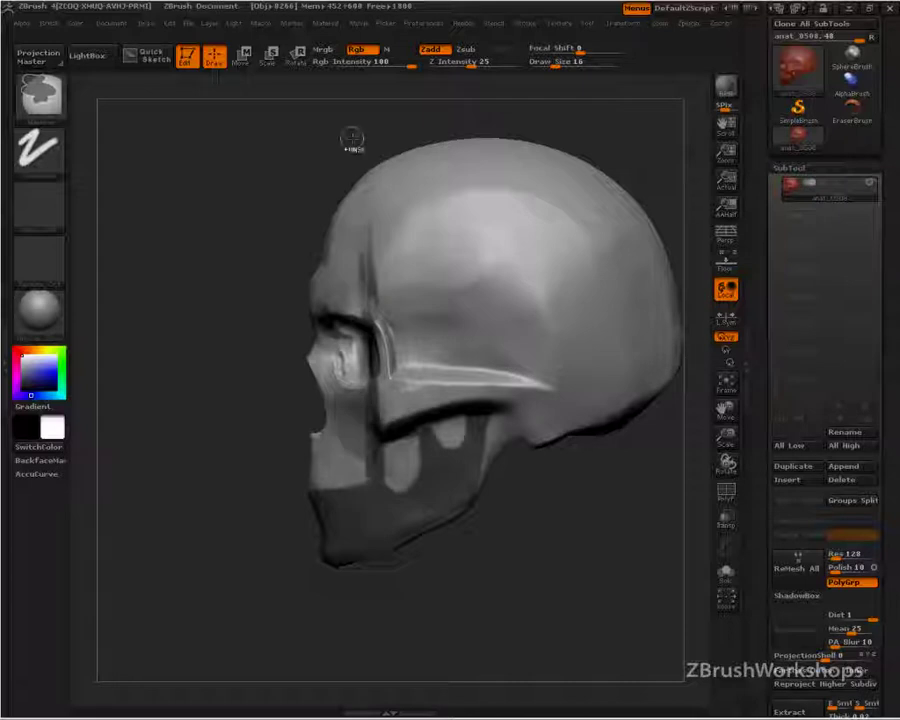
key(ctrl+z)
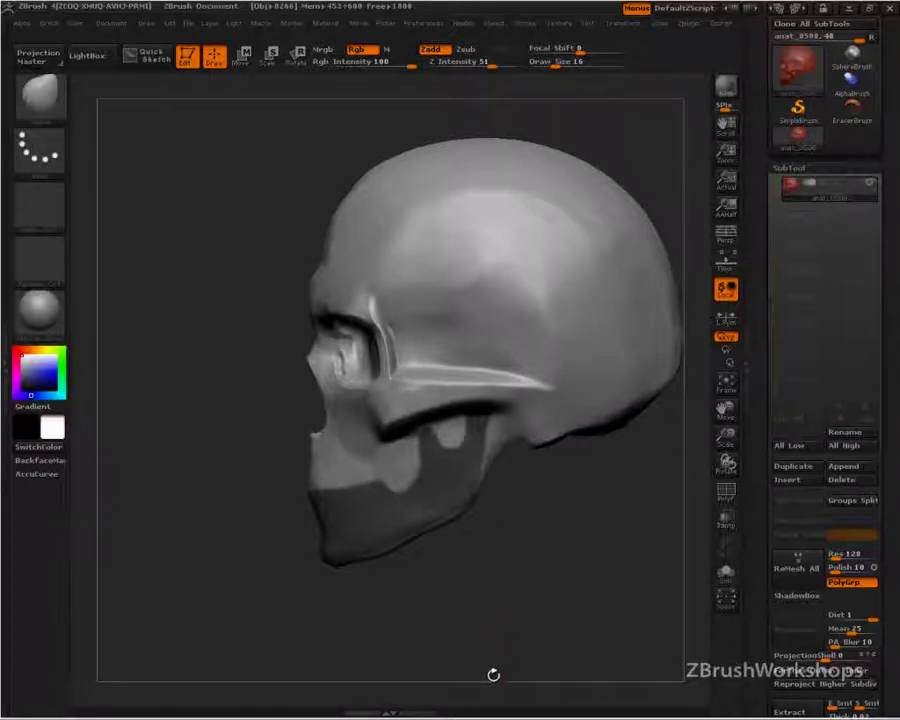
From below, refine the mask along the rear edge of the ramus and the jaw's angle and lower border
drag(492, 564, 493, 478)
key(shift)
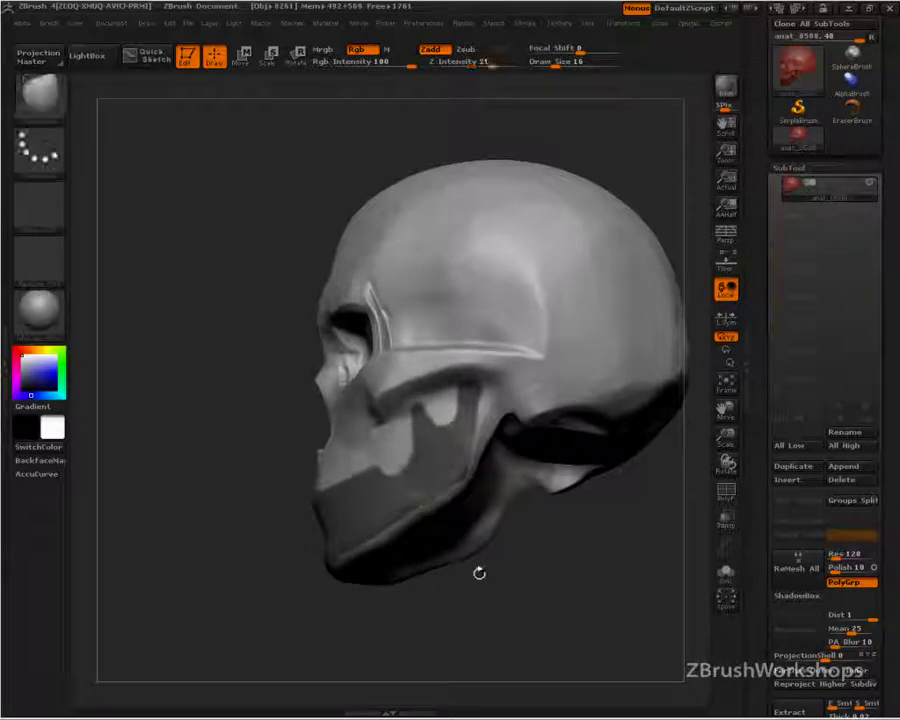
drag(512, 527, 458, 474)
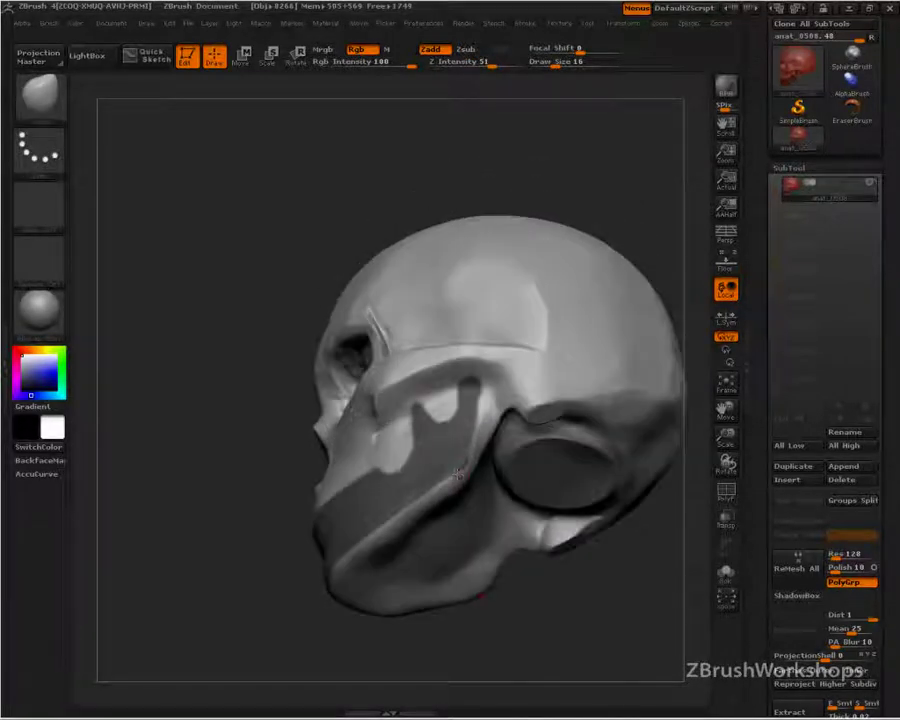
key(ctrl)
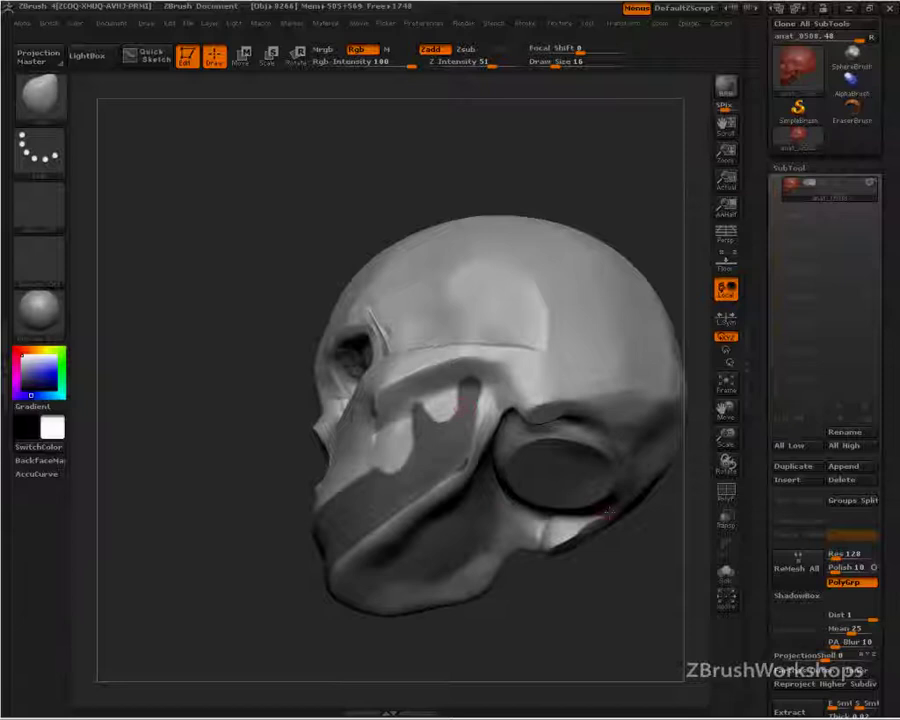
key(ctrl)
key(ctrl)
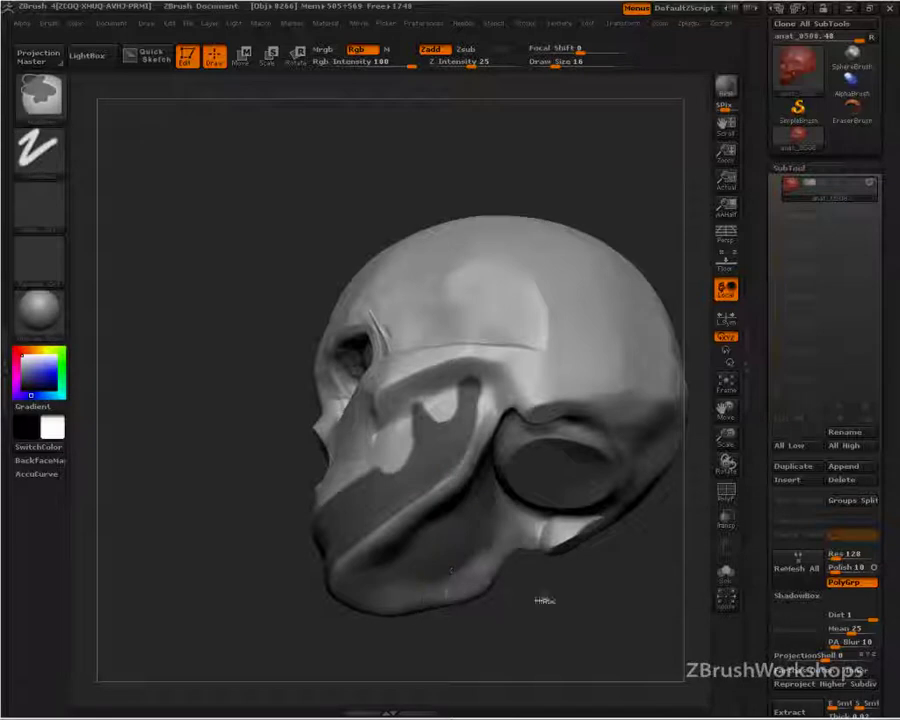
mouse_move(542, 595)
mouse_down()
mouse_move(647, 637)
mouse_move(601, 651)
mouse_up()
Try extracting the masked mandible as a subtool at thickness 0.02, inspect it on its own and delete it
drag(757, 631, 763, 383)
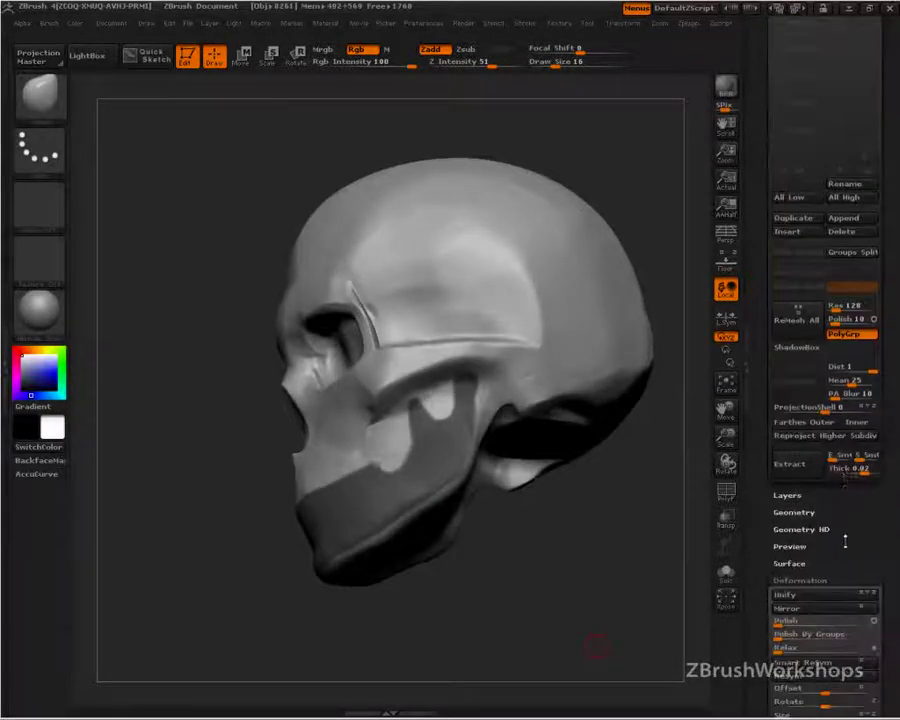
click(800, 472)
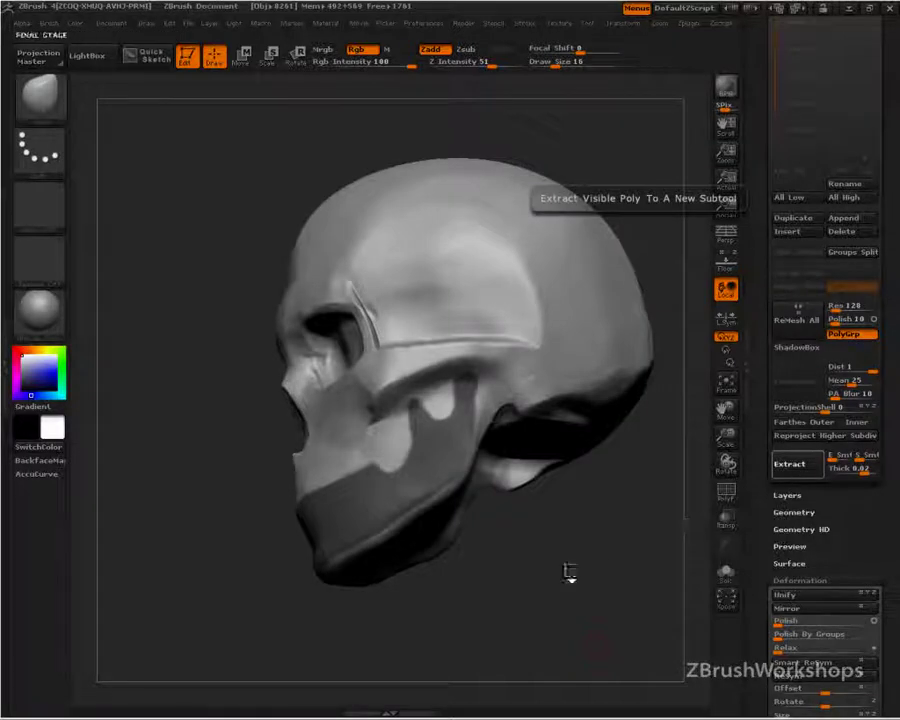
drag(766, 543, 766, 569)
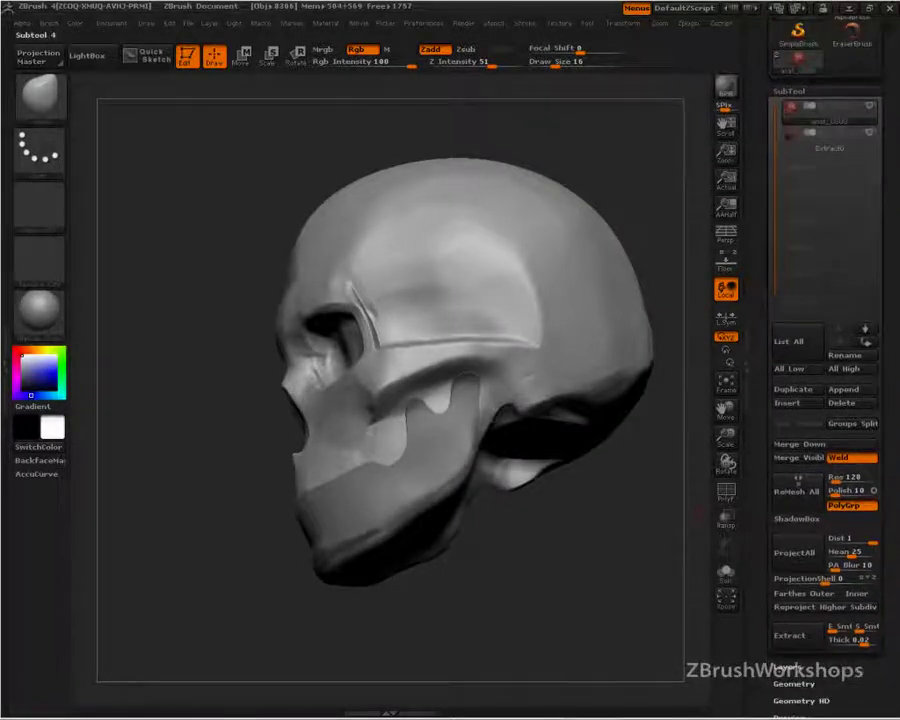
click(805, 143)
click(572, 542)
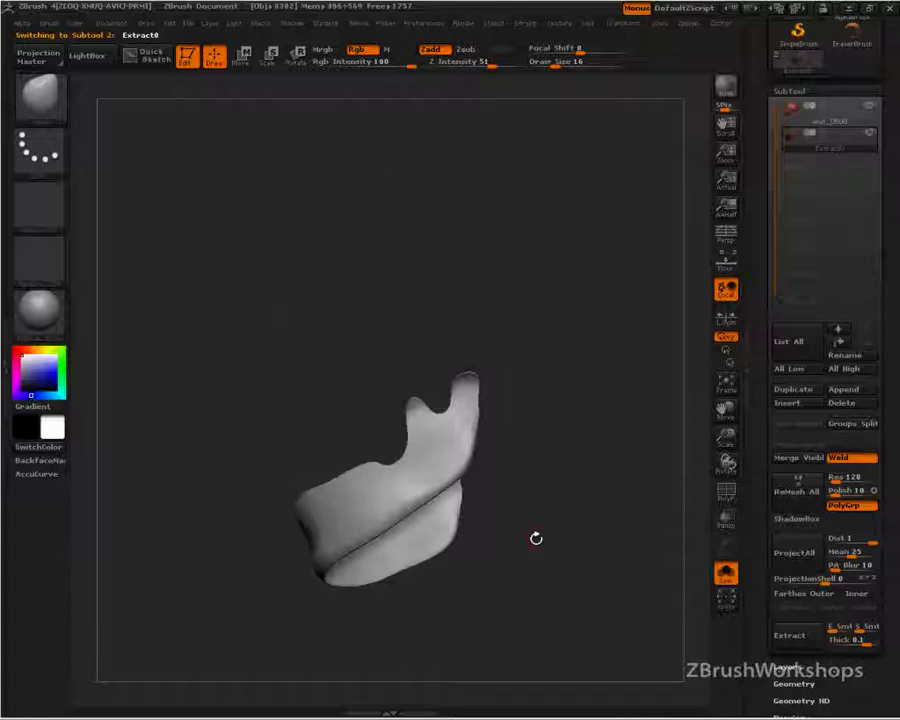
drag(536, 538, 655, 552)
click(853, 406)
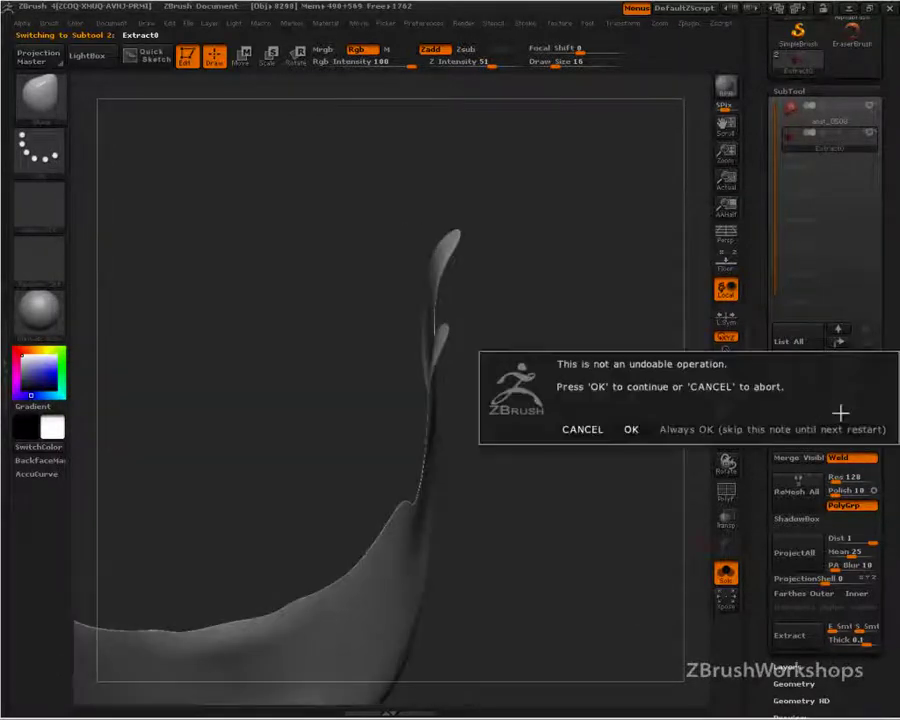
click(633, 428)
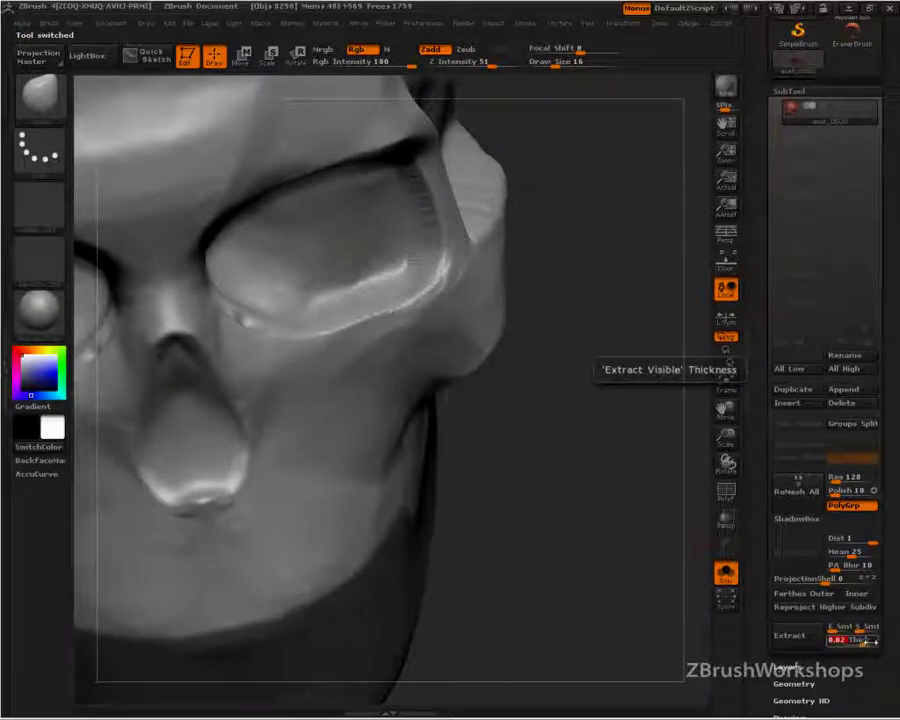
Try extracting the mandible again at thickness 0.2, inspect the thicker shell and delete it
click(792, 635)
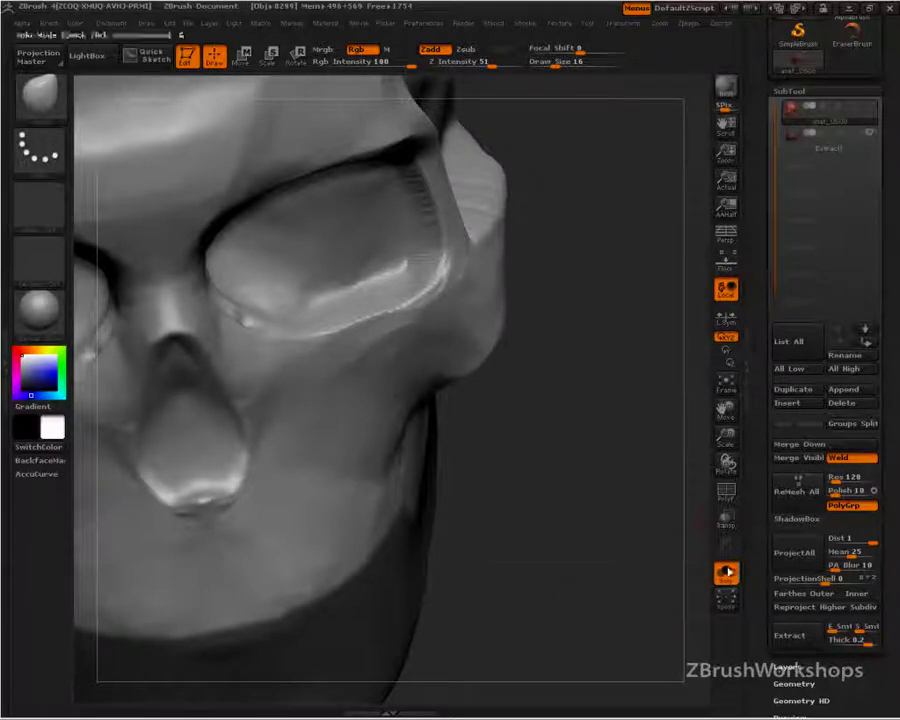
click(796, 145)
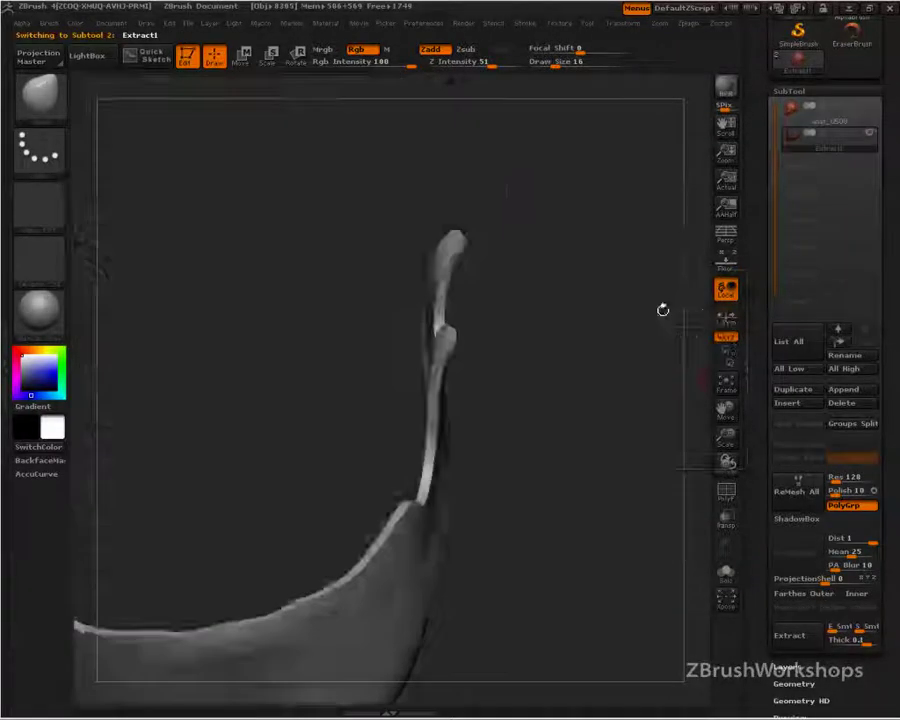
drag(587, 561, 508, 432)
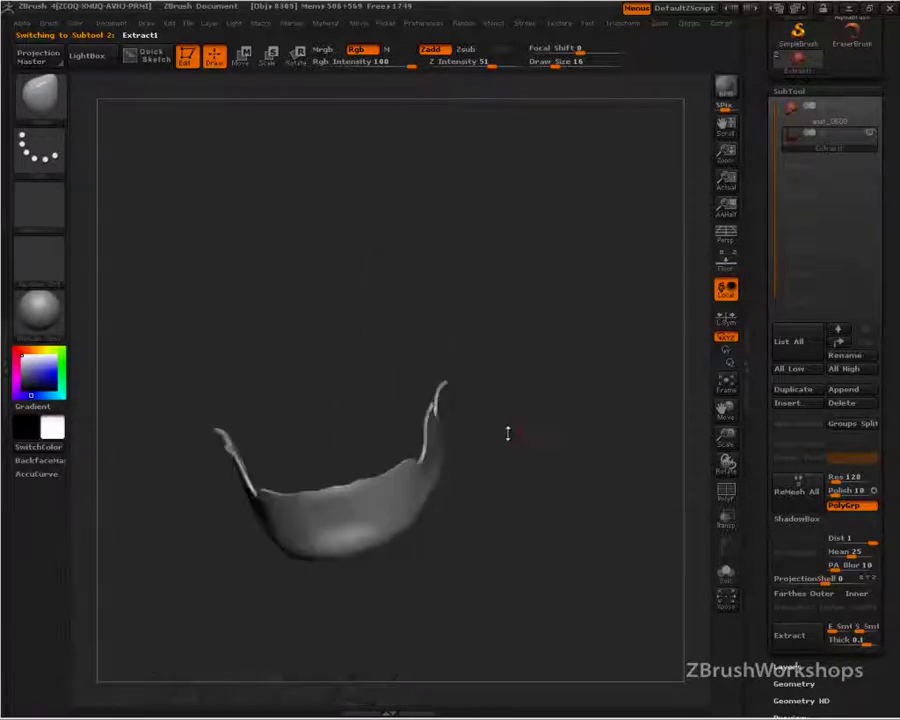
click(851, 402)
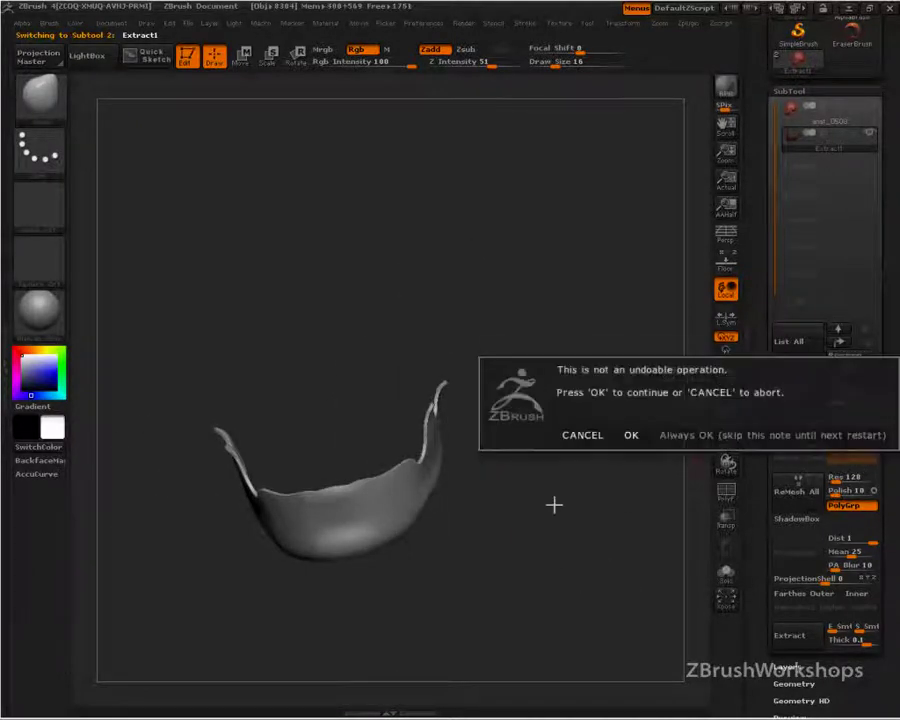
click(633, 433)
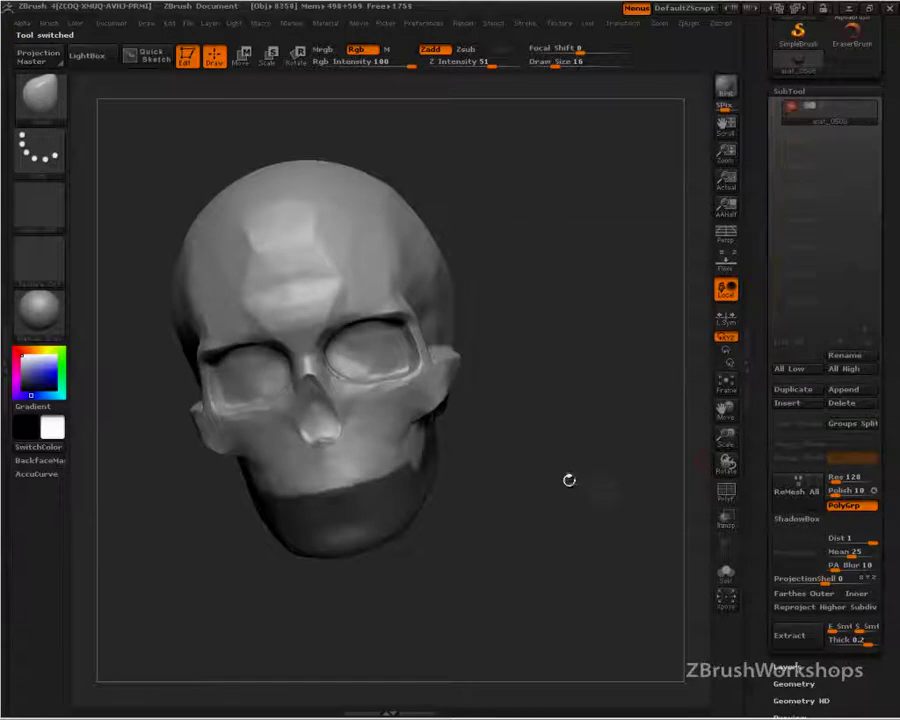
Try an inward mandible extraction at thickness -0.148, inspect its inner and outer sides and delete it
drag(866, 643, 851, 645)
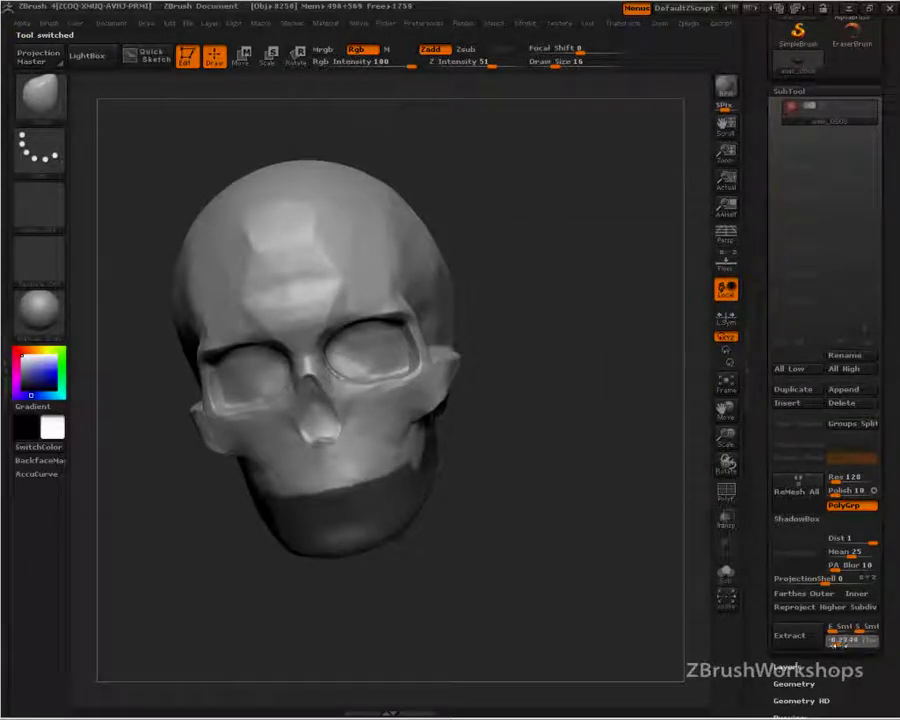
click(789, 635)
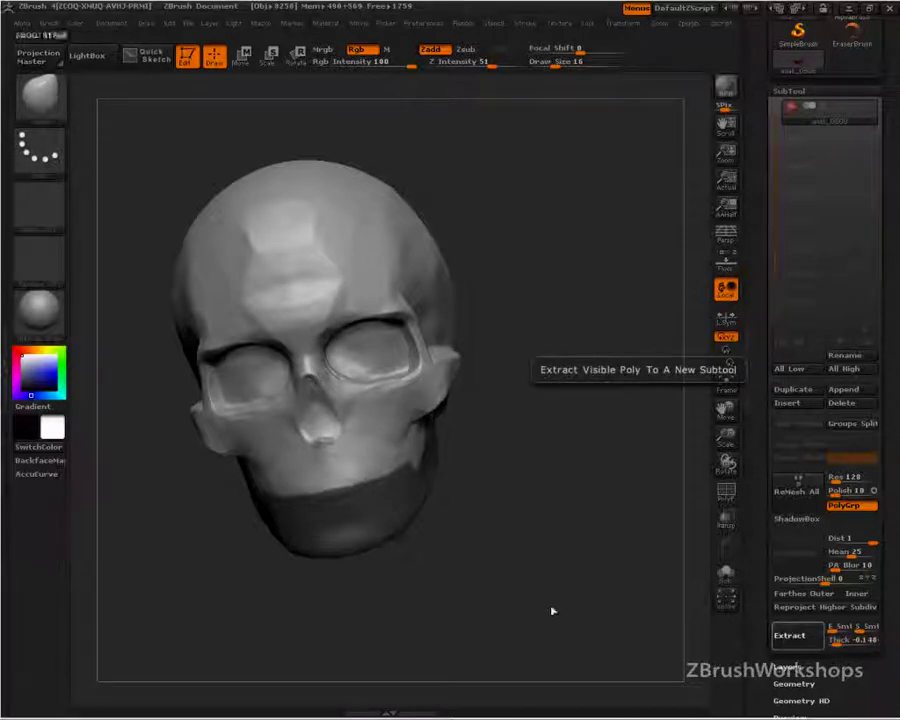
click(795, 140)
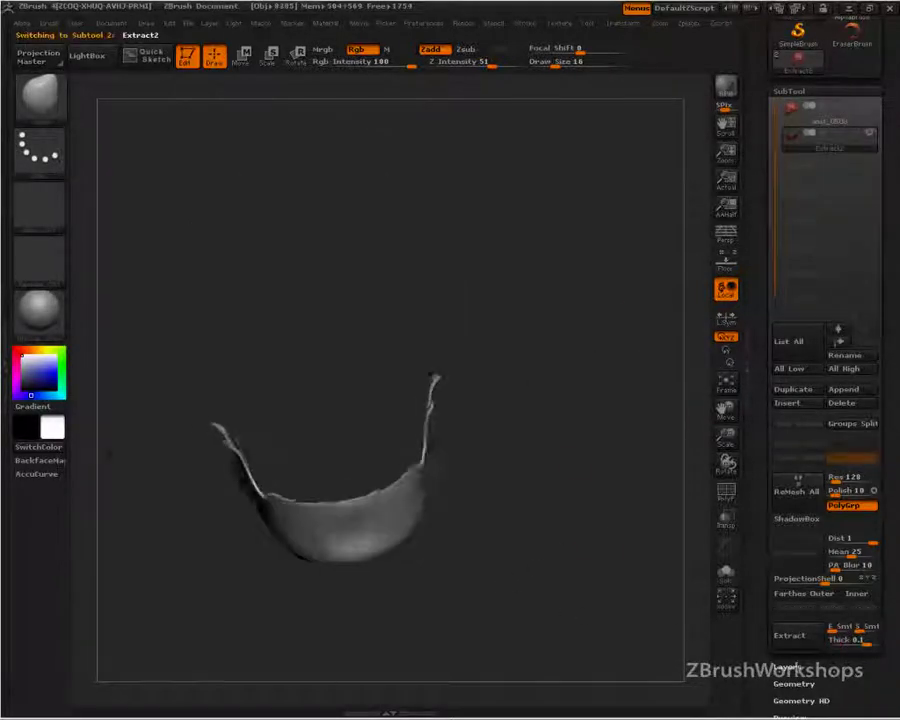
alt+drag(615, 480, 624, 557)
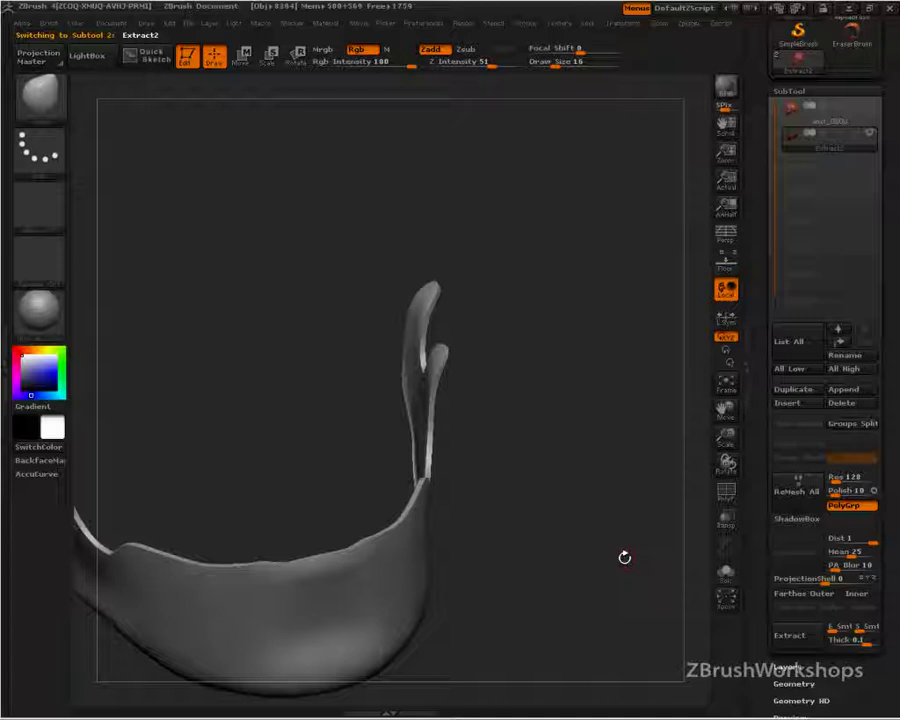
drag(440, 391, 620, 508)
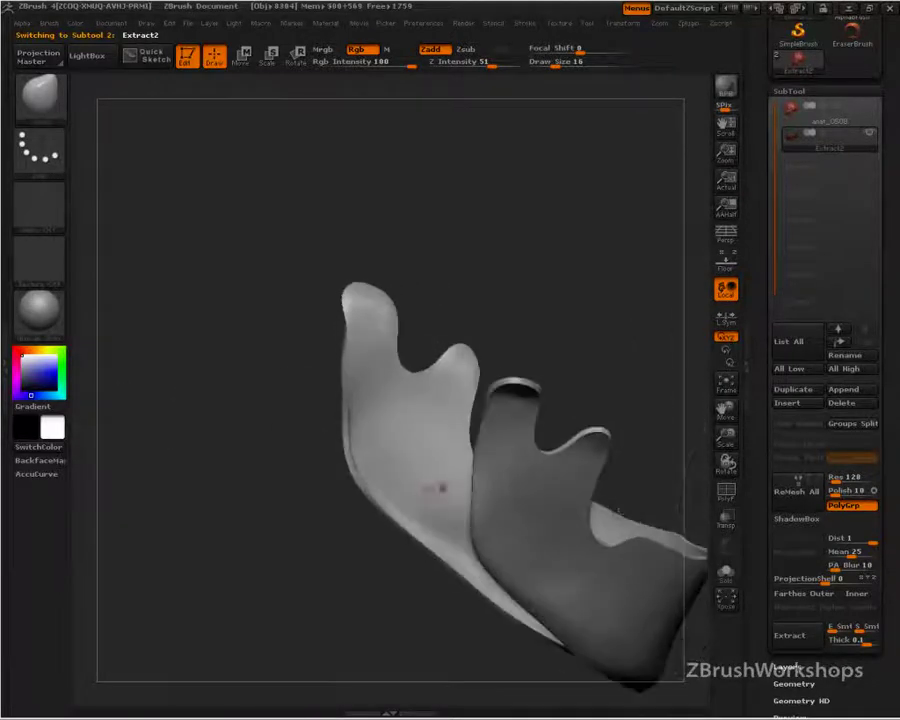
drag(590, 330, 582, 450)
click(841, 402)
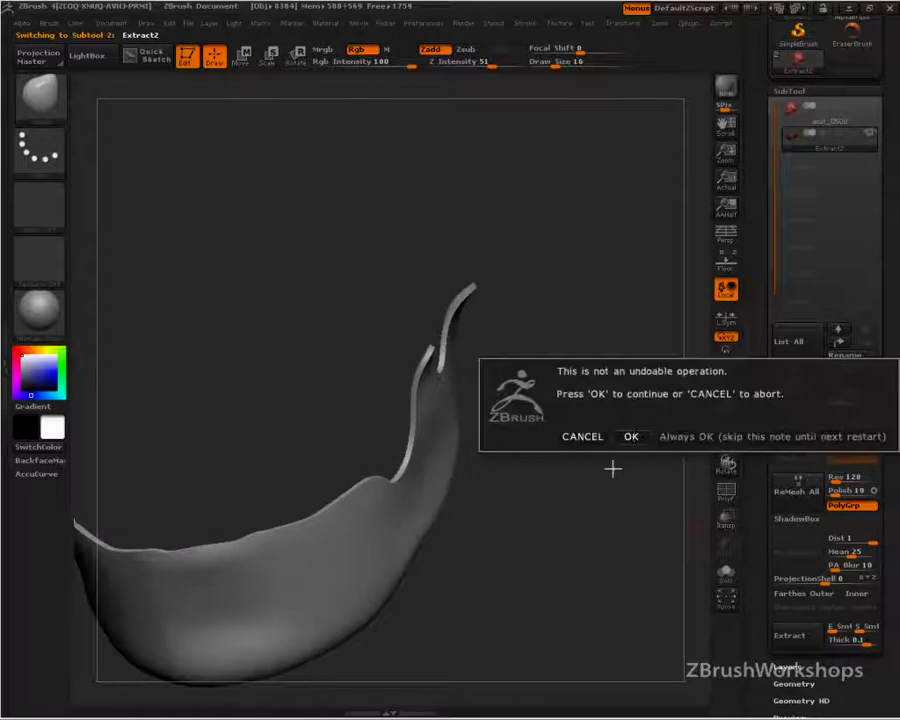
click(628, 433)
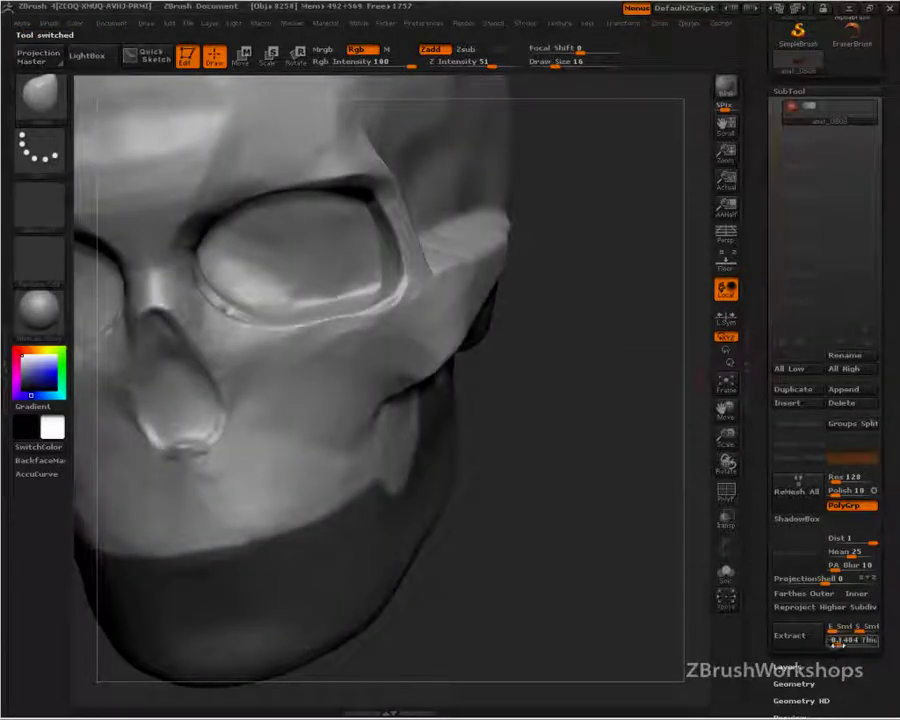
Extract the masked mandible at thickness -0.331, select the new subtool and examine it from the side
drag(839, 645, 835, 646)
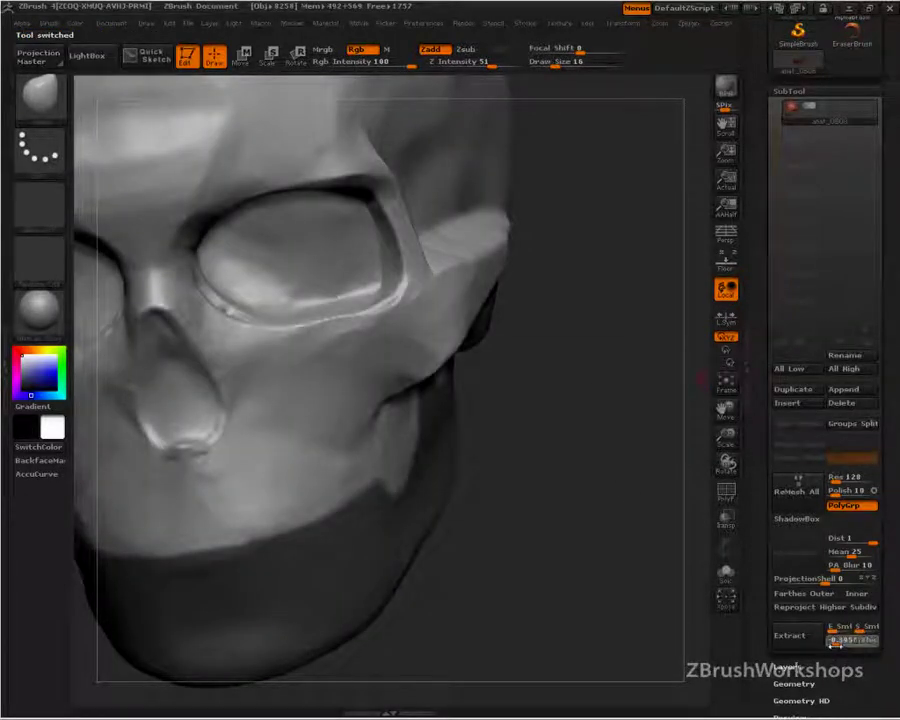
click(790, 636)
click(790, 146)
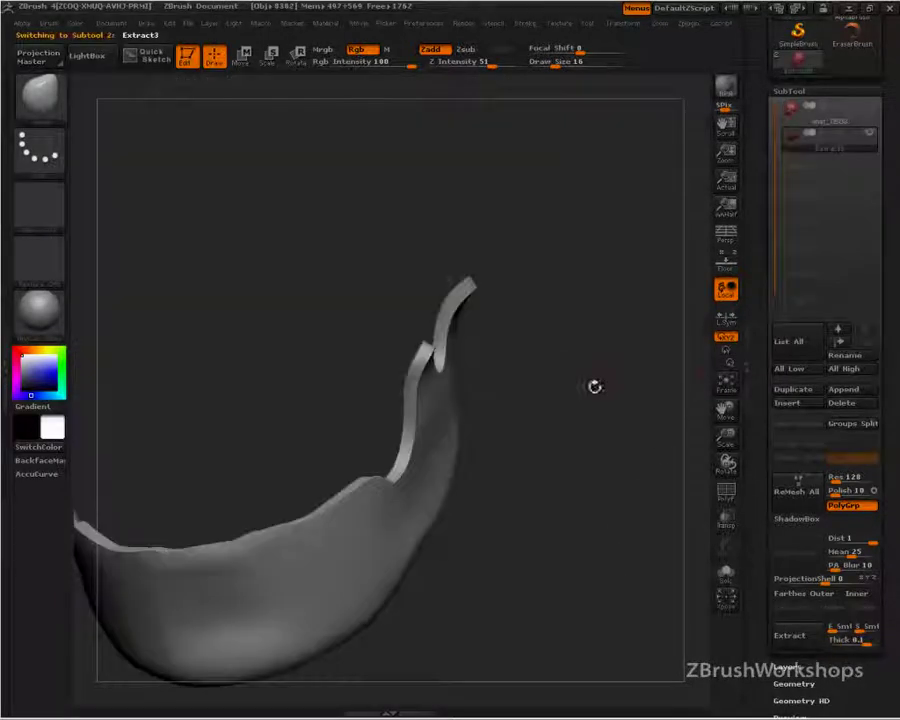
alt+drag(565, 489, 571, 524)
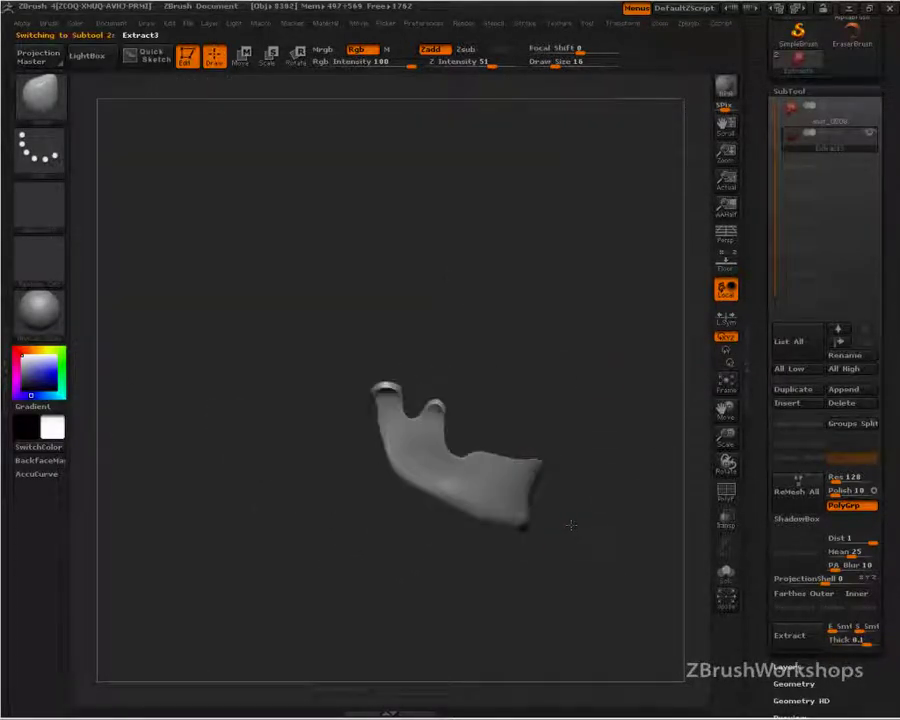
Clear the mask from the skull, and move the anat_0508 subtool below the extracted mandible in the subtool order
click(788, 124)
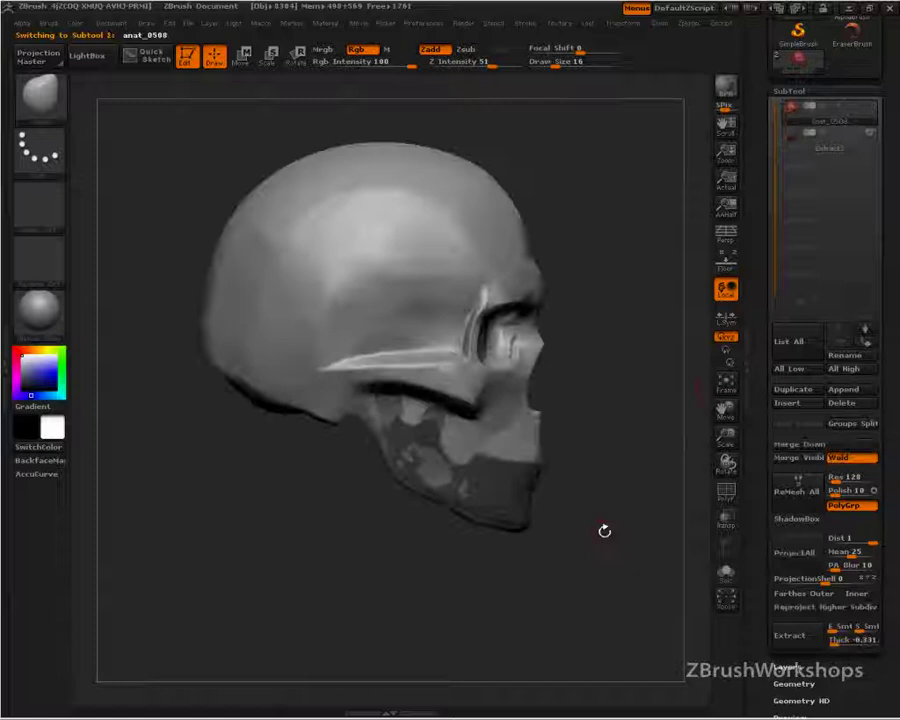
mouse_move(607, 452)
ctrl+mouse_down()
mouse_move(628, 463)
mouse_move(620, 424)
mouse_move(603, 546)
ctrl+mouse_up()
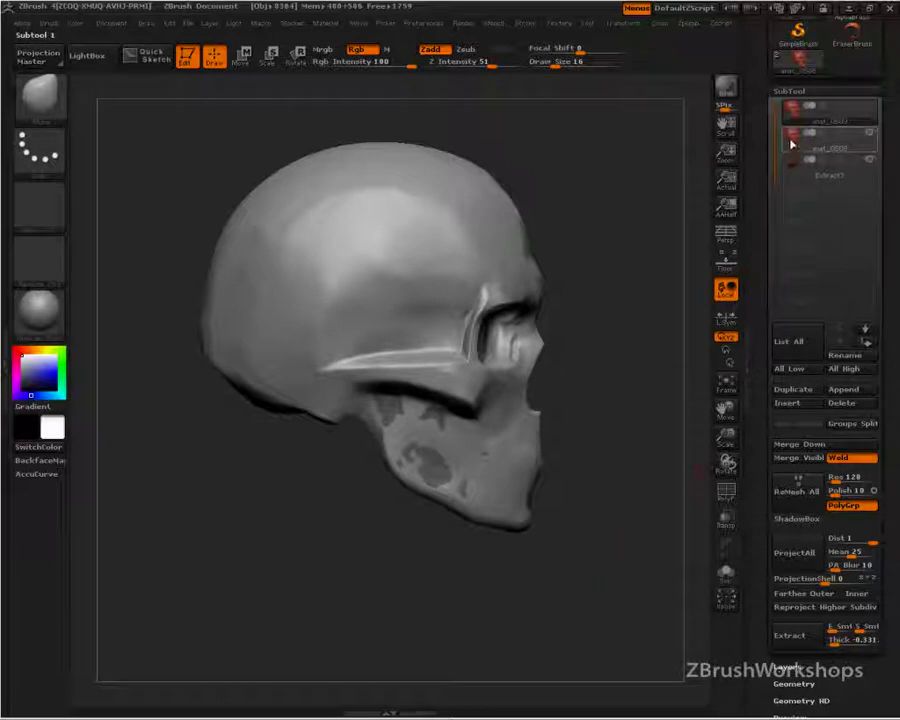
click(792, 142)
click(864, 346)
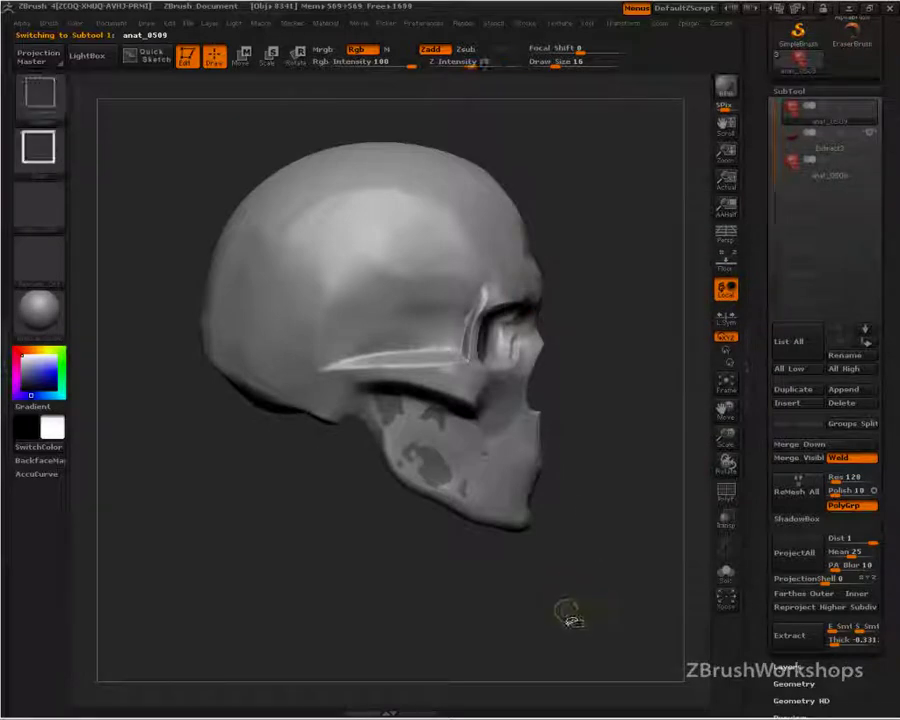
Save the tool as anat_0509 in the ztl folder
key(ctrl+s)
key(End)
key(BackSpace)
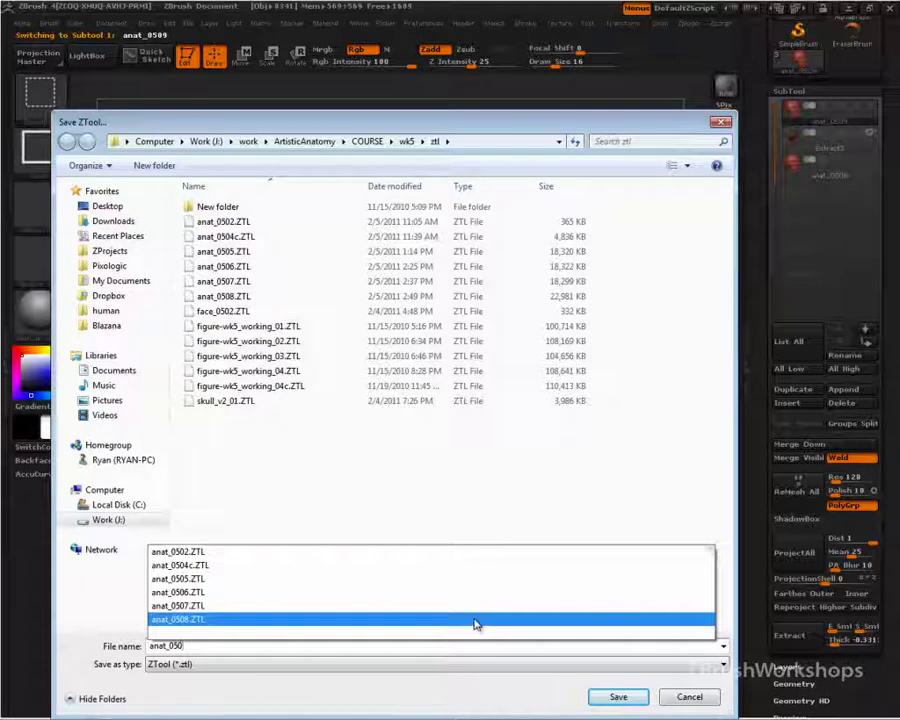
text(9)
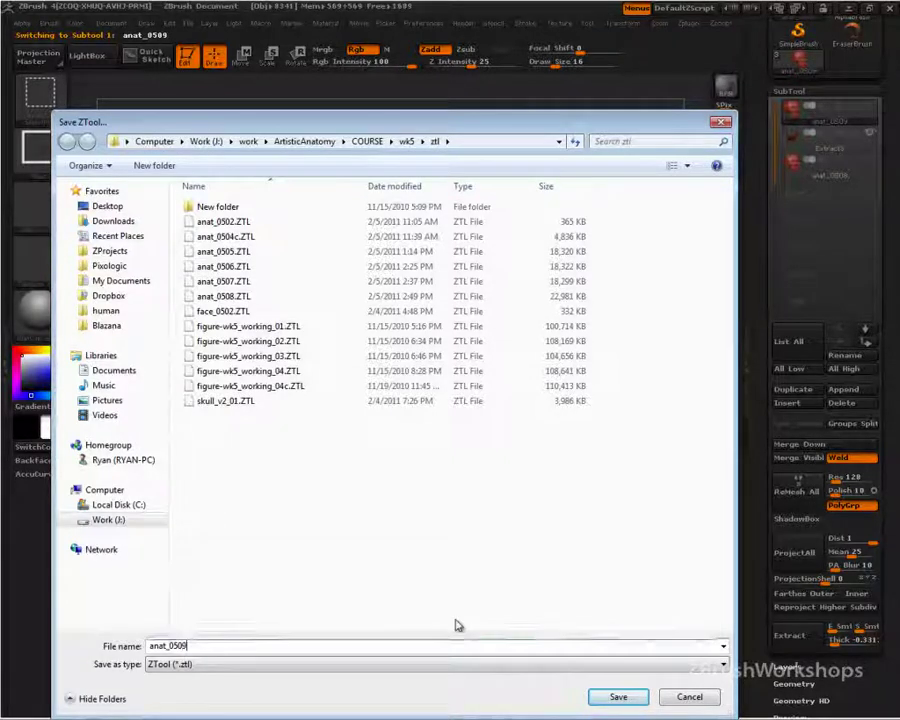
key(Return)
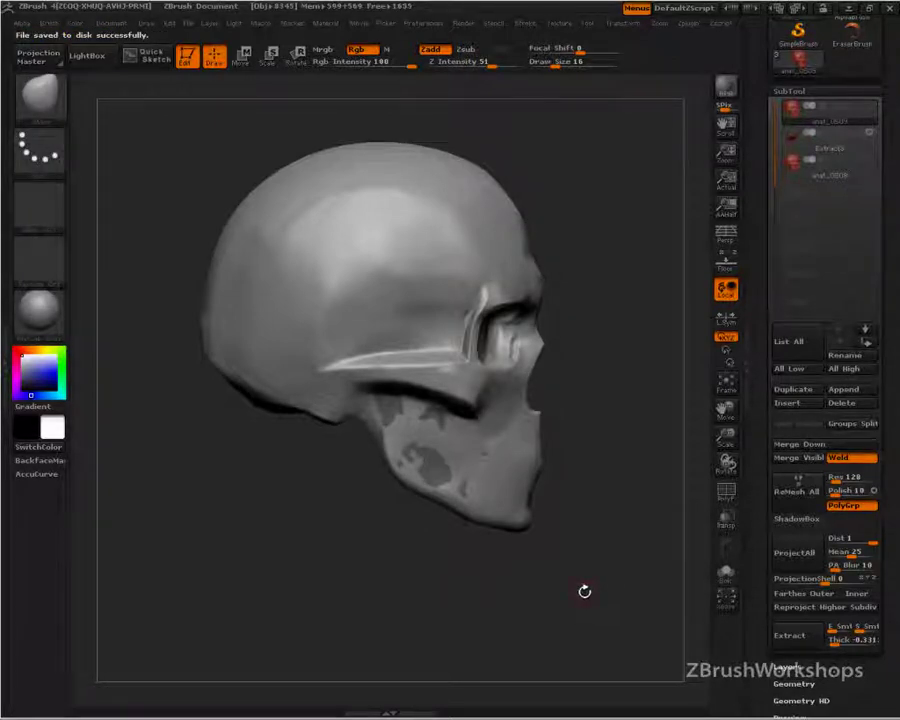
Mask the lower jaw and mouth region of the skull at draw size 61, and invert the mask to protect the cranium
alt+drag(597, 503, 601, 538)
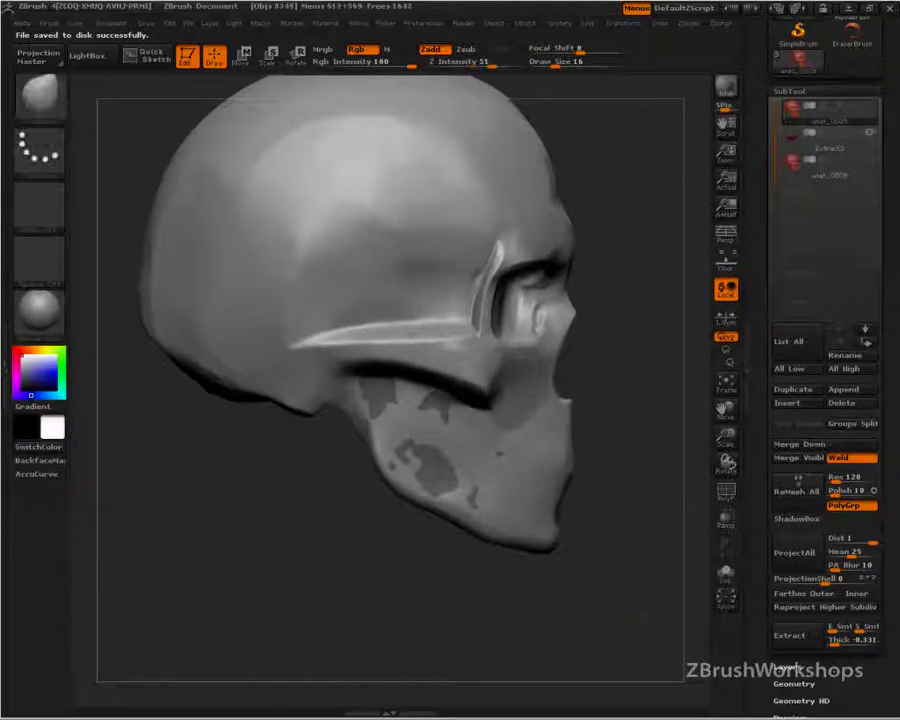
click(578, 64)
mouse_move(576, 510)
ctrl+mouse_down()
mouse_move(521, 522)
mouse_move(520, 532)
mouse_move(503, 527)
mouse_move(500, 517)
mouse_move(549, 525)
mouse_move(513, 486)
mouse_move(470, 482)
mouse_move(468, 436)
mouse_move(416, 412)
mouse_move(361, 408)
mouse_move(405, 486)
ctrl+mouse_up()
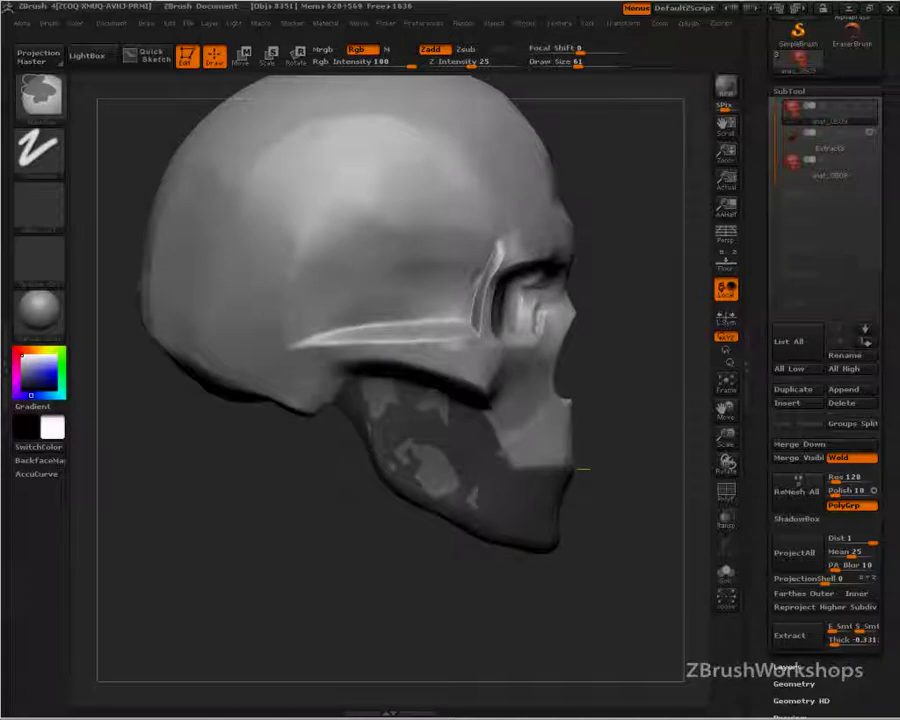
mouse_move(640, 488)
mouse_down()
mouse_move(539, 513)
mouse_move(490, 510)
mouse_up()
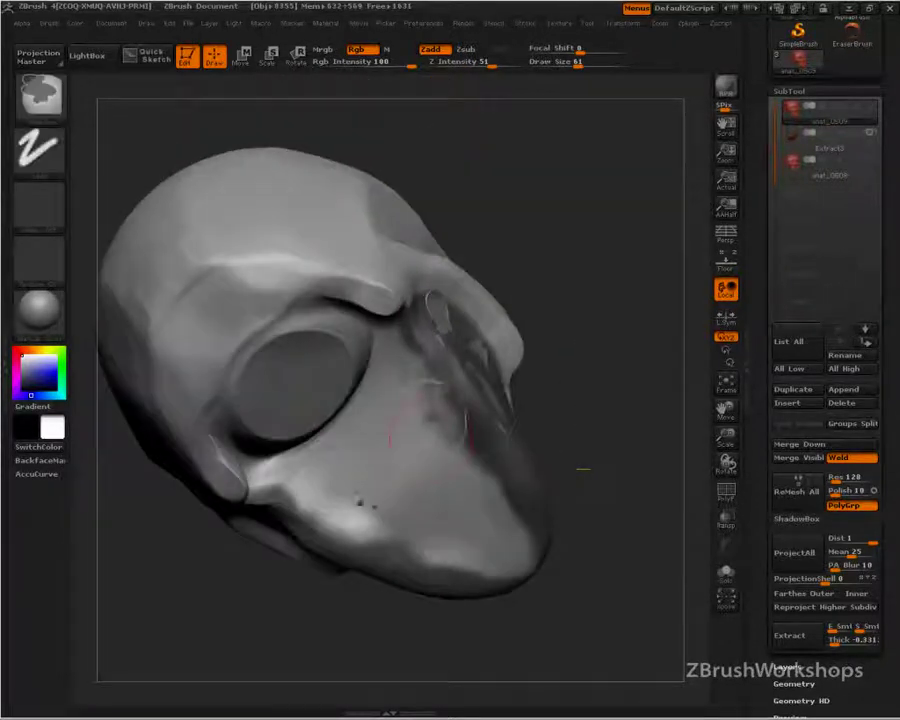
mouse_move(411, 398)
ctrl+mouse_down()
mouse_move(402, 368)
mouse_move(394, 374)
mouse_move(412, 420)
mouse_move(438, 415)
mouse_move(430, 490)
mouse_move(522, 562)
ctrl+mouse_up()
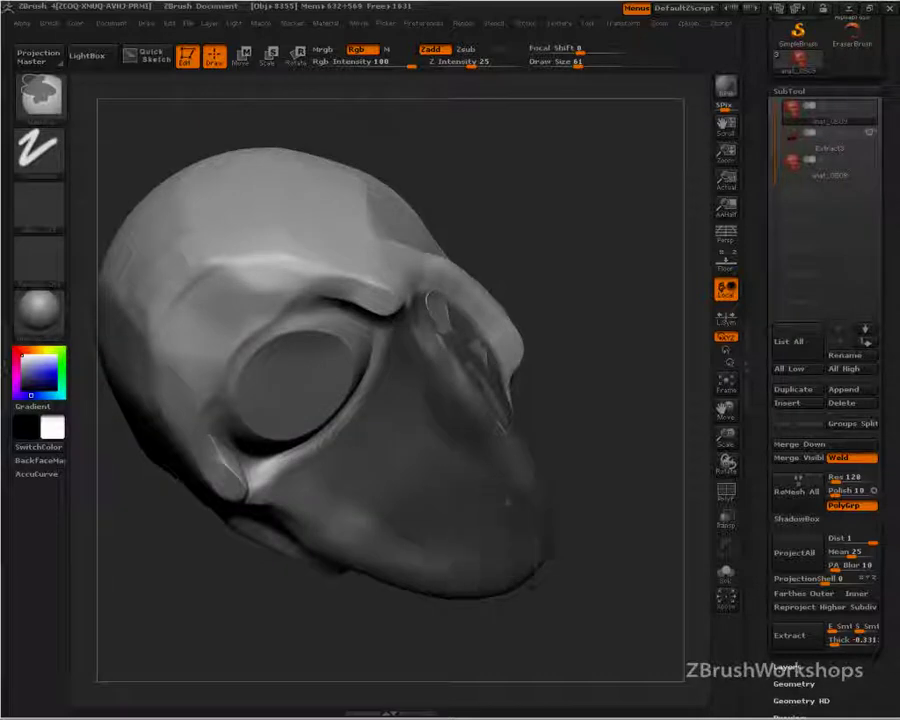
drag(619, 479, 552, 485)
ctrl+click(581, 549)
Drop the skull to a lower subdivision level and sculpt its unmasked jaw region down to a short upper jaw
drag(581, 543, 554, 516)
key(shift+d)
key(shift+d)
key(shift+d)
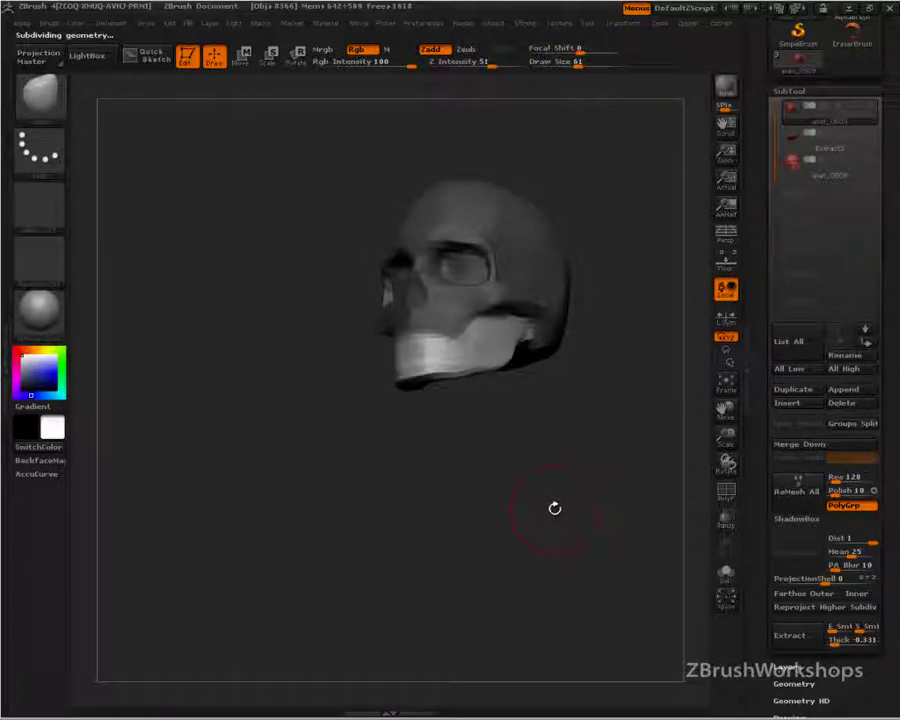
mouse_move(534, 436)
mouse_down()
mouse_move(516, 434)
mouse_move(506, 474)
mouse_move(516, 490)
mouse_move(544, 438)
mouse_up()
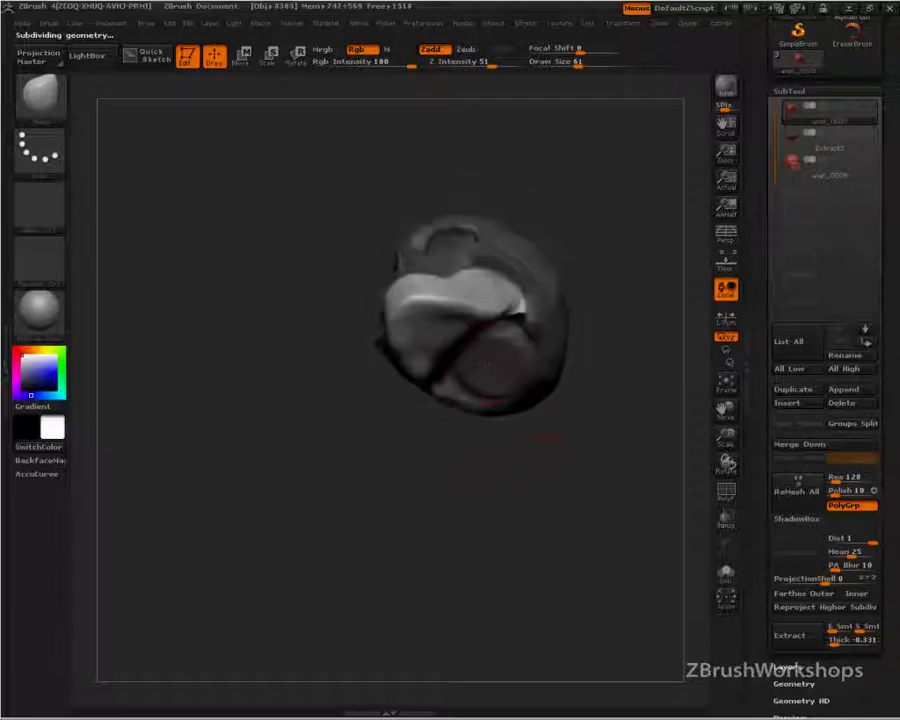
key(2)
key(s)
mouse_move(432, 320)
mouse_down()
mouse_move(446, 321)
mouse_move(412, 314)
mouse_move(421, 296)
mouse_move(426, 322)
mouse_move(440, 312)
mouse_move(436, 326)
mouse_move(452, 330)
mouse_move(486, 310)
mouse_move(462, 296)
mouse_move(473, 309)
mouse_move(498, 292)
mouse_move(434, 288)
mouse_move(440, 305)
mouse_up()
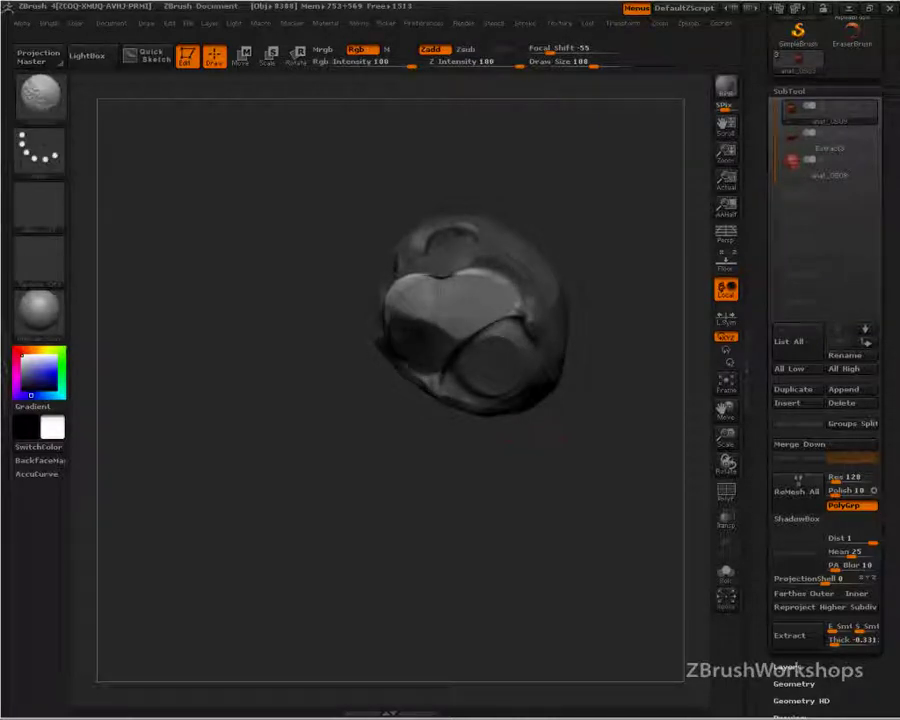
drag(595, 337, 586, 270)
key(s)
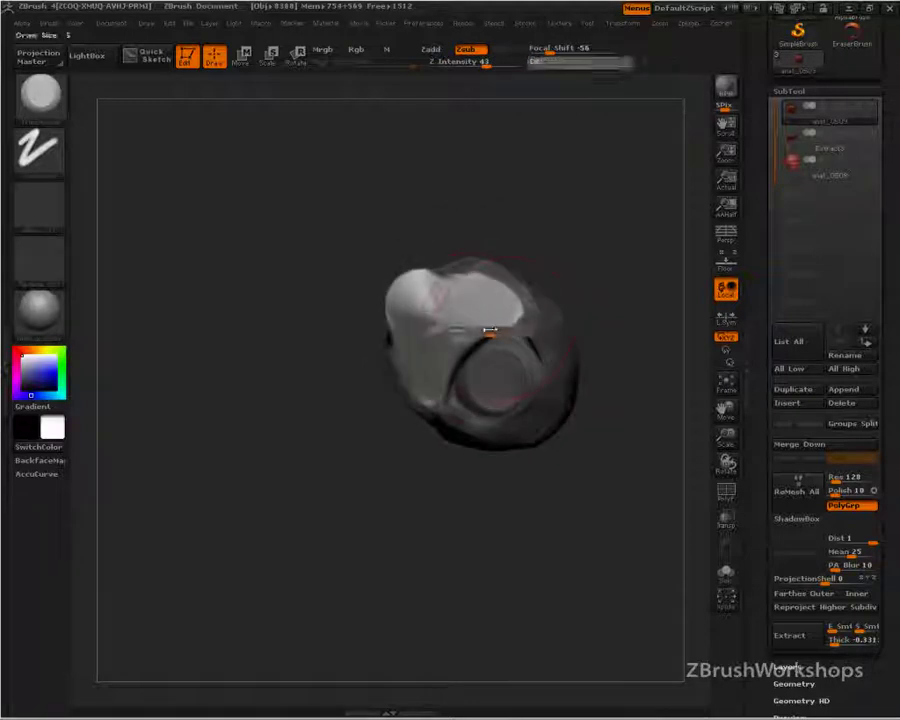
mouse_move(490, 330)
mouse_down()
mouse_move(425, 335)
mouse_move(476, 302)
mouse_up()
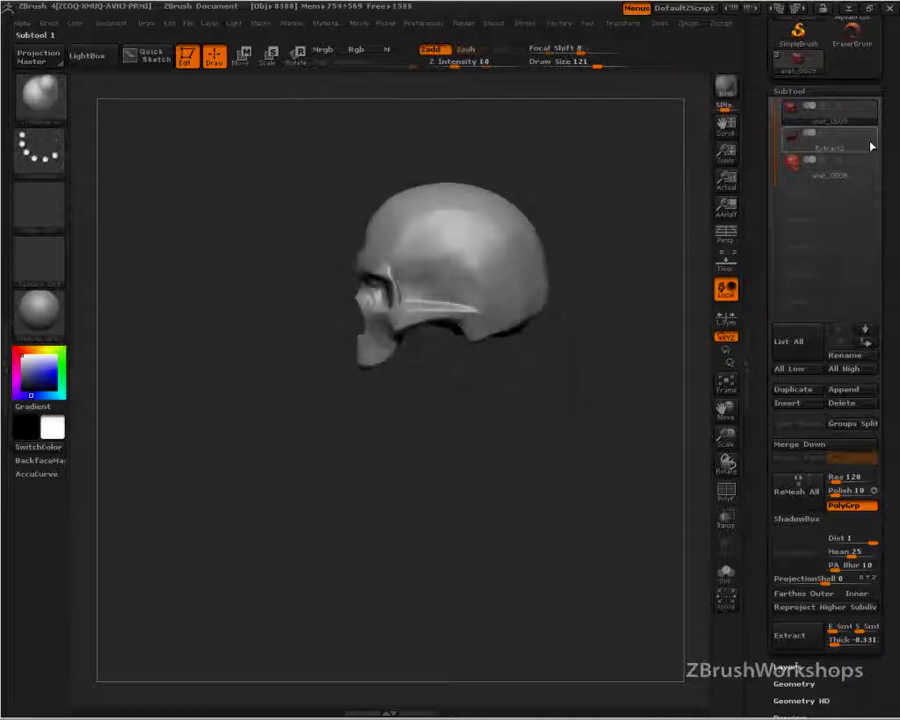
Reshape the back and base of the cranium in profile with the Move brush at draw size 161
drag(510, 516, 428, 613)
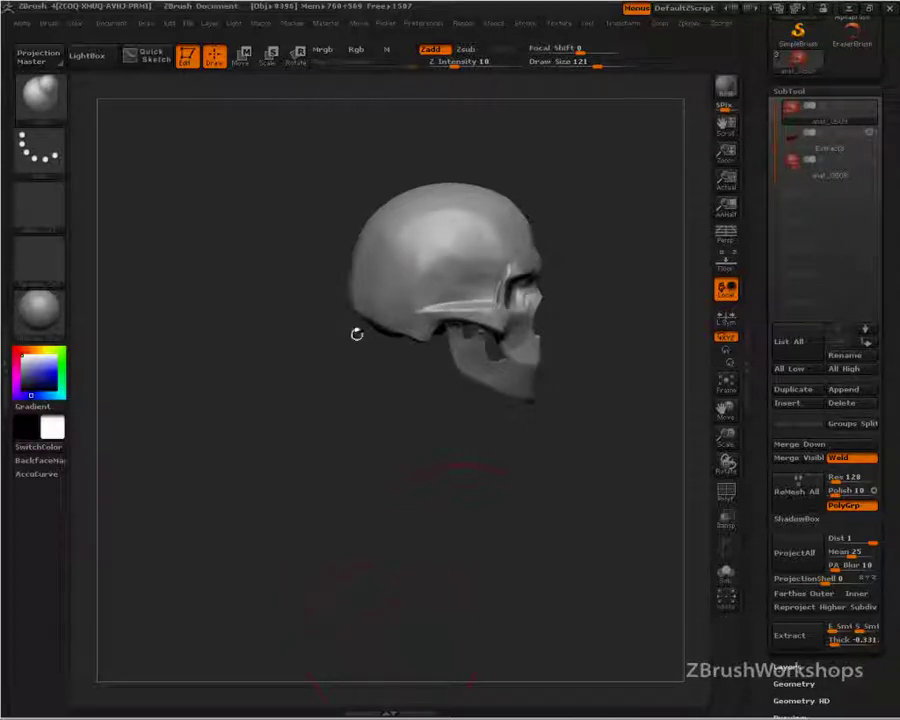
alt+drag(363, 378, 372, 470)
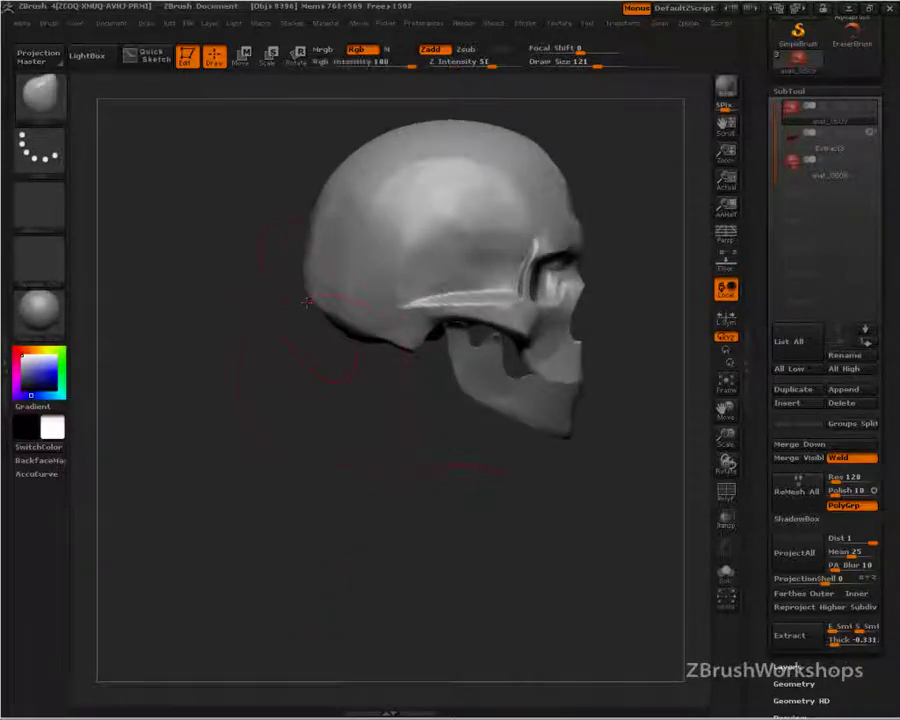
key(s)
drag(307, 302, 318, 304)
drag(341, 344, 405, 348)
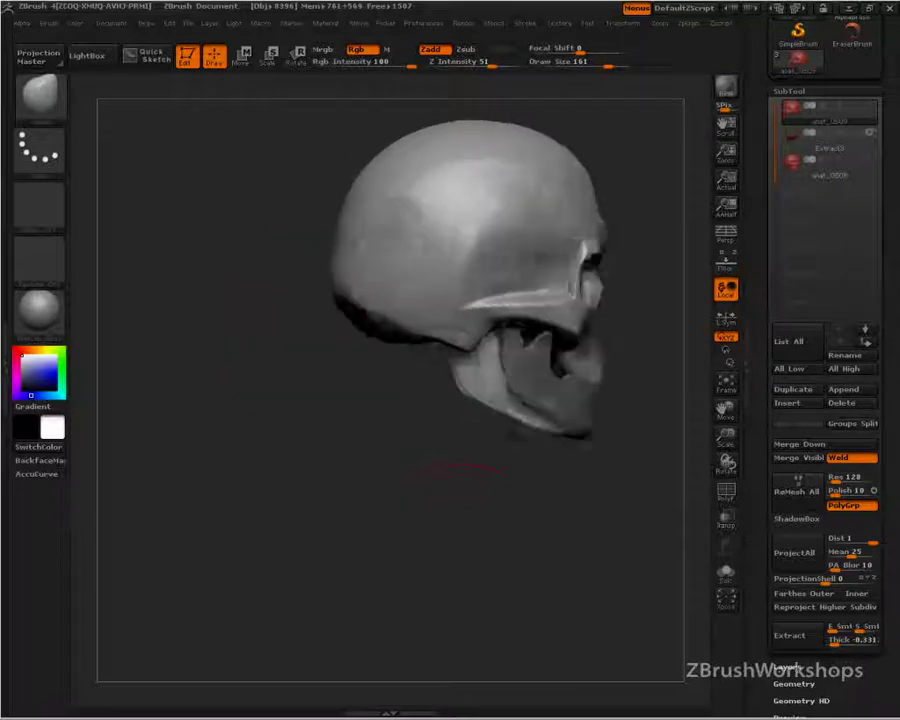
mouse_move(460, 468)
mouse_down()
mouse_move(285, 205)
mouse_move(300, 236)
mouse_move(328, 226)
mouse_up()
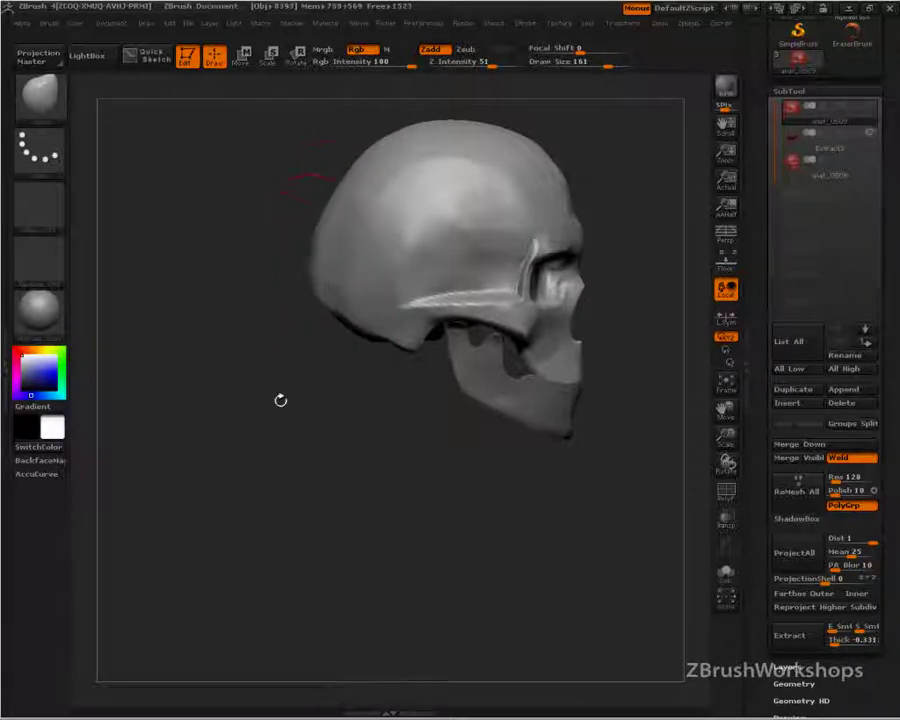
drag(326, 352, 612, 585)
drag(645, 450, 588, 579)
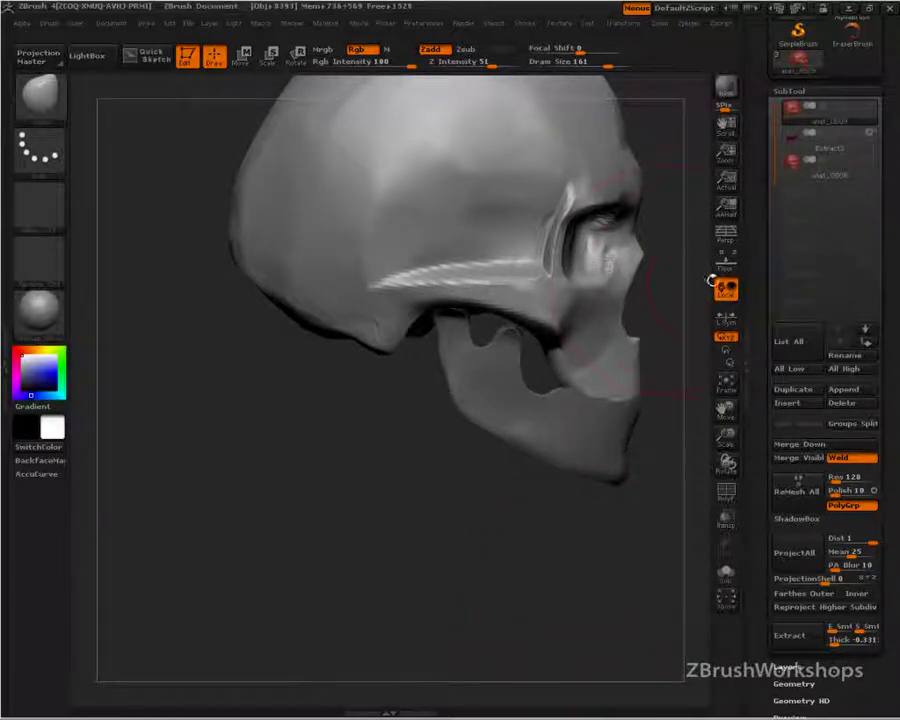
Hide the mandible subtool and carve the palate hollow inside the upper jaw with a subtractive brush at draw size 61
click(870, 135)
drag(572, 518, 494, 517)
key(s)
mouse_move(540, 427)
mouse_down()
mouse_move(512, 427)
mouse_move(520, 431)
mouse_move(486, 508)
mouse_up()
key(1)
key(ctrl+z)
key(ctrl+z)
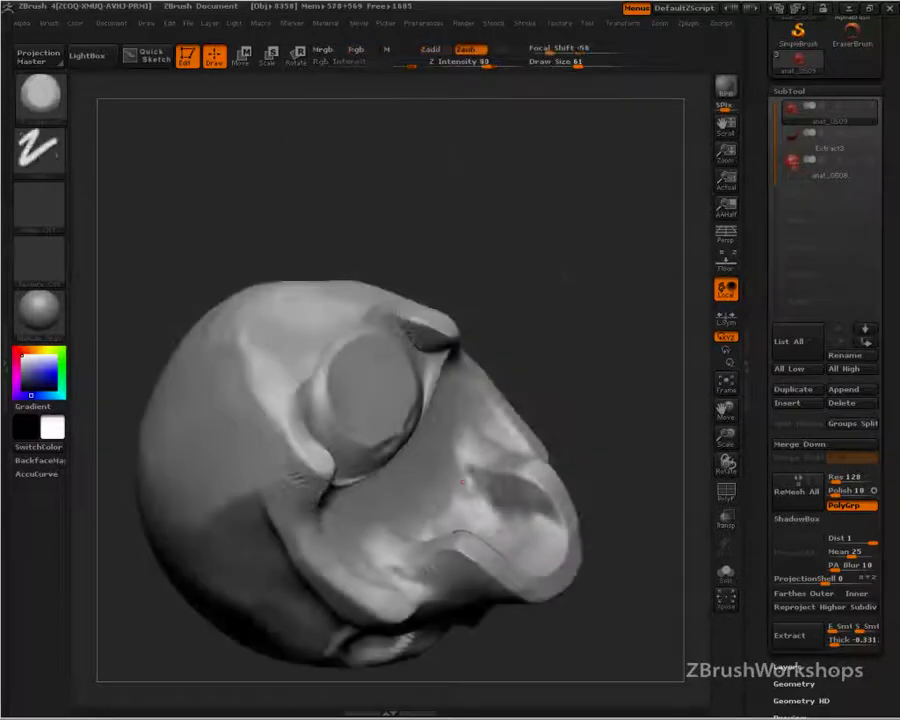
mouse_move(462, 482)
mouse_down()
mouse_move(474, 512)
mouse_move(462, 536)
mouse_up()
drag(505, 475, 522, 504)
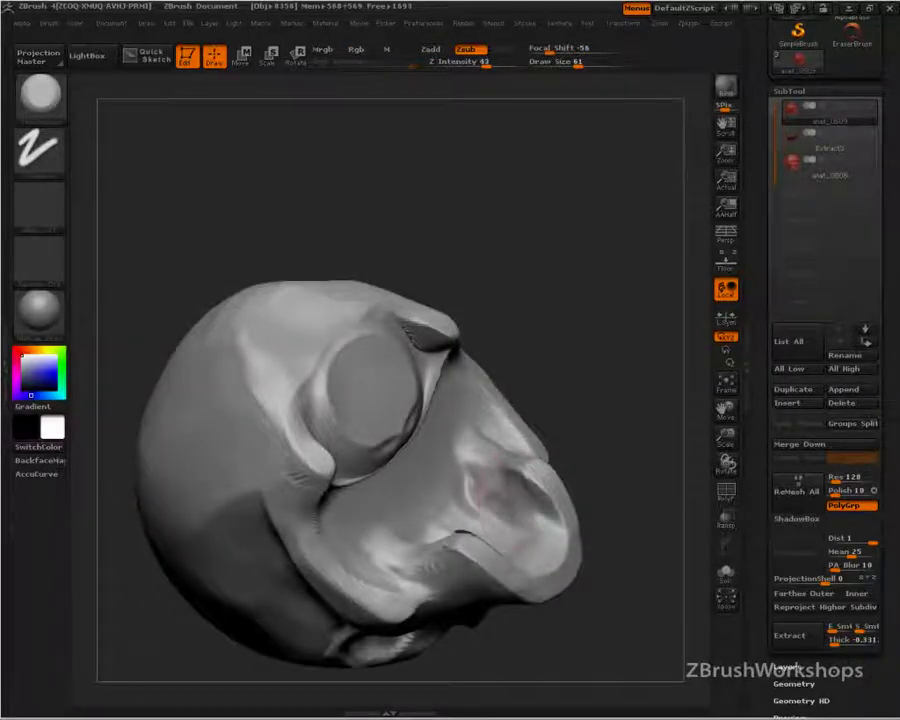
drag(465, 510, 505, 540)
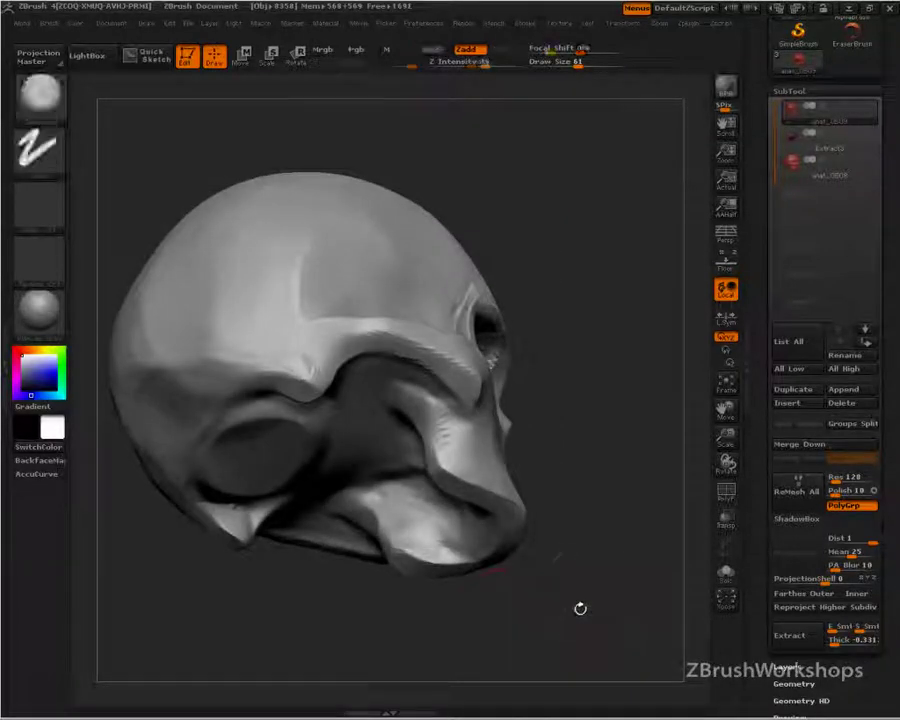
Outline the dental arch, palate and side plane of the upper jaw with annotation lines over the underside view
mouse_move(436, 468)
mouse_down()
mouse_move(527, 522)
mouse_move(510, 562)
mouse_move(404, 572)
mouse_move(398, 555)
mouse_move(481, 567)
mouse_move(492, 513)
mouse_up()
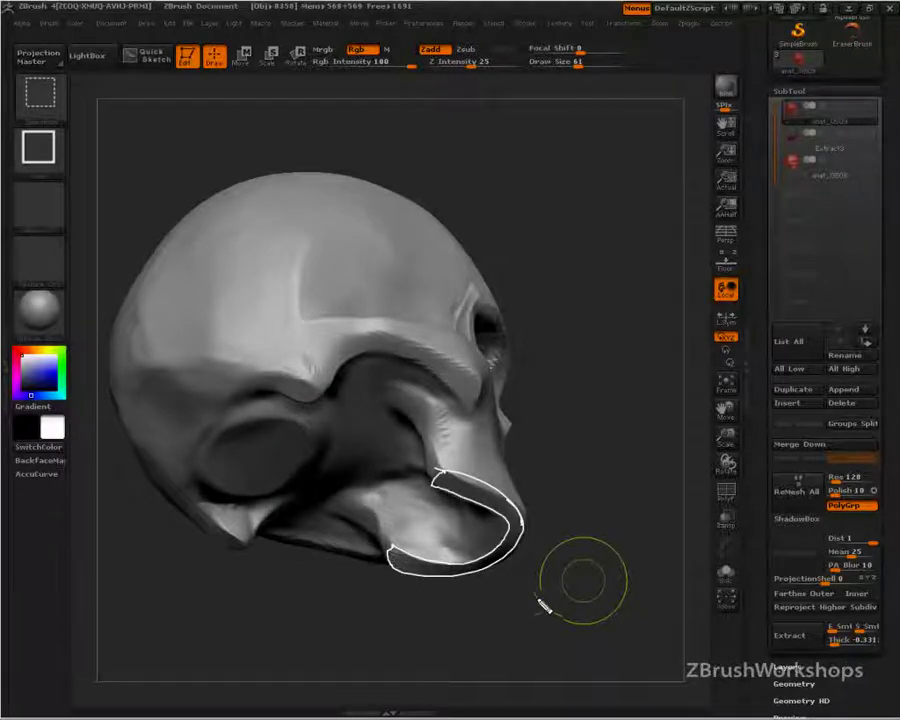
mouse_move(437, 425)
ctrl+shift+mouse_down()
mouse_move(436, 402)
mouse_move(517, 452)
mouse_move(528, 530)
ctrl+shift+mouse_up()
mouse_move(437, 493)
mouse_down()
mouse_move(384, 486)
mouse_move(398, 551)
mouse_up()
drag(377, 490, 386, 549)
mouse_move(424, 434)
ctrl+shift+mouse_down()
mouse_move(422, 416)
mouse_move(474, 453)
ctrl+shift+mouse_up()
Trace the cheekbone planes and cross contours down to the upper jaw with annotation lines, and clear the drawing
drag(360, 352, 455, 388)
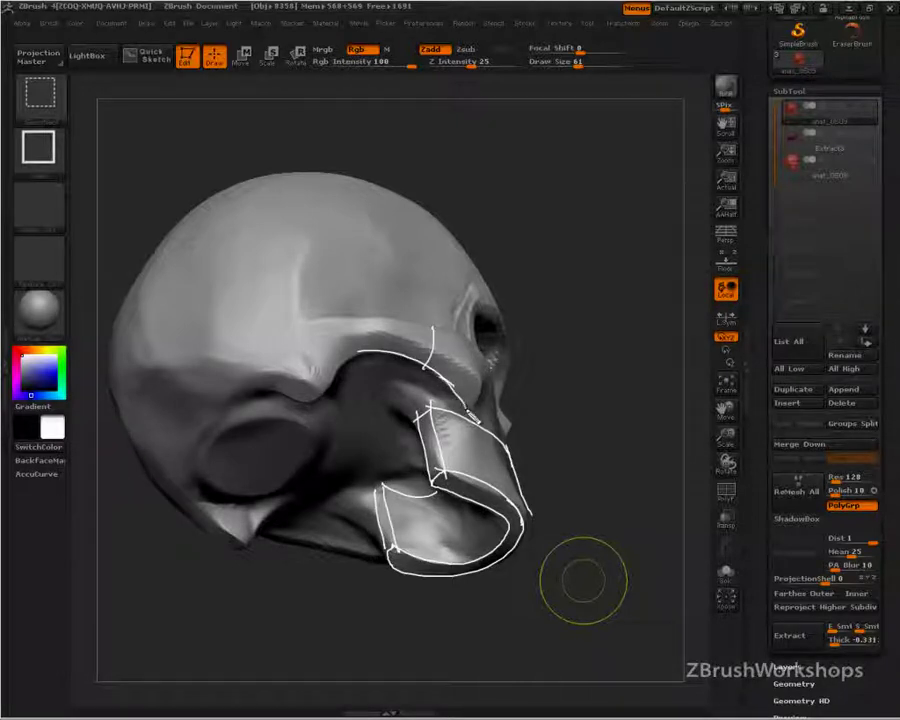
mouse_move(462, 400)
mouse_down()
mouse_move(479, 423)
mouse_move(438, 347)
mouse_up()
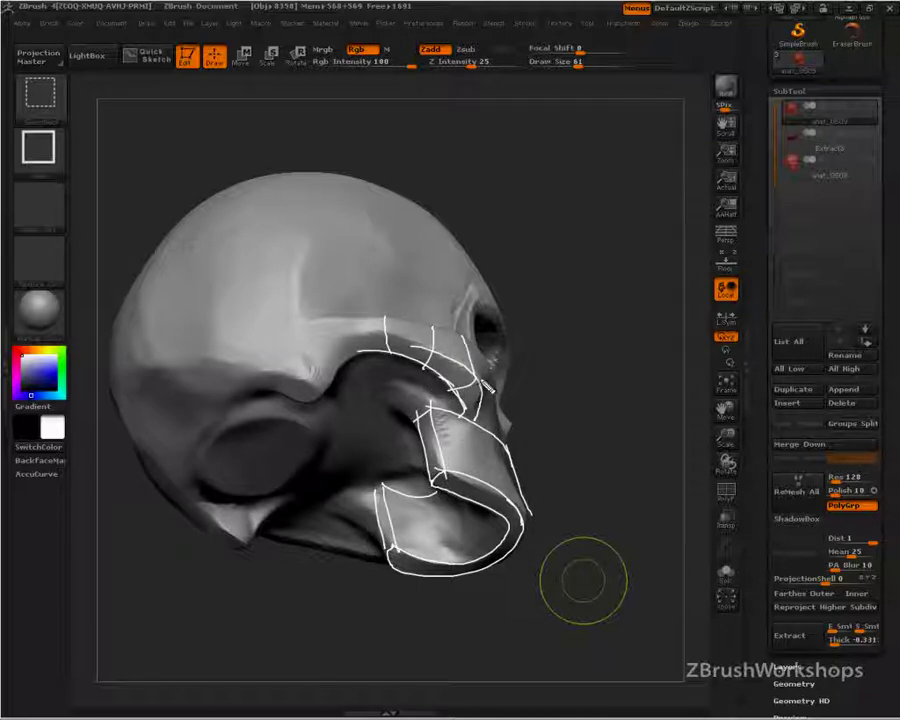
key(ctrl+z)
drag(495, 377, 473, 408)
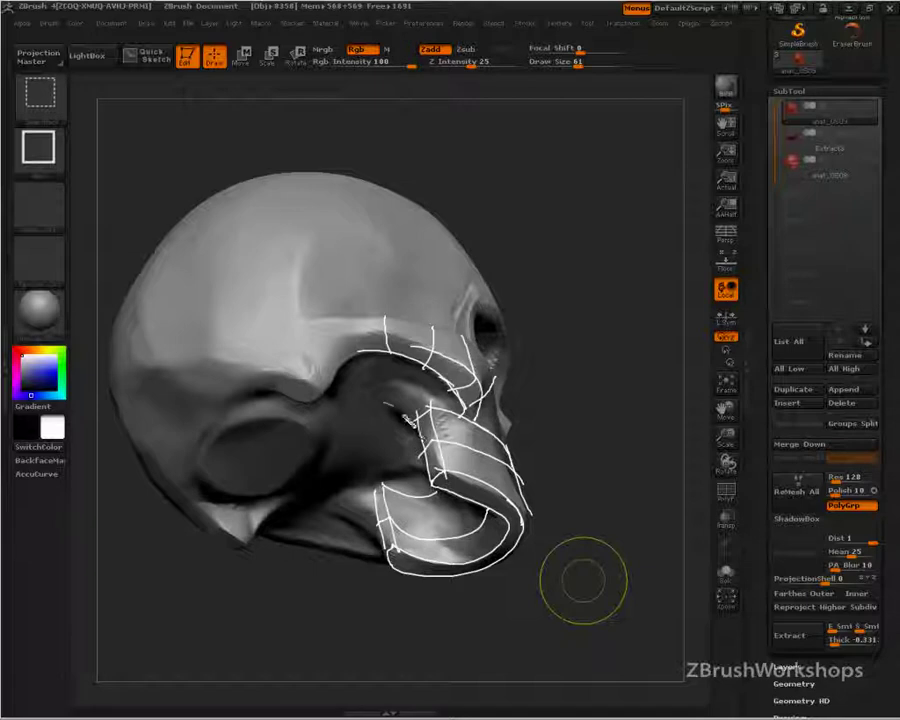
mouse_move(406, 418)
mouse_down()
mouse_move(410, 427)
mouse_move(390, 383)
mouse_move(453, 405)
mouse_up()
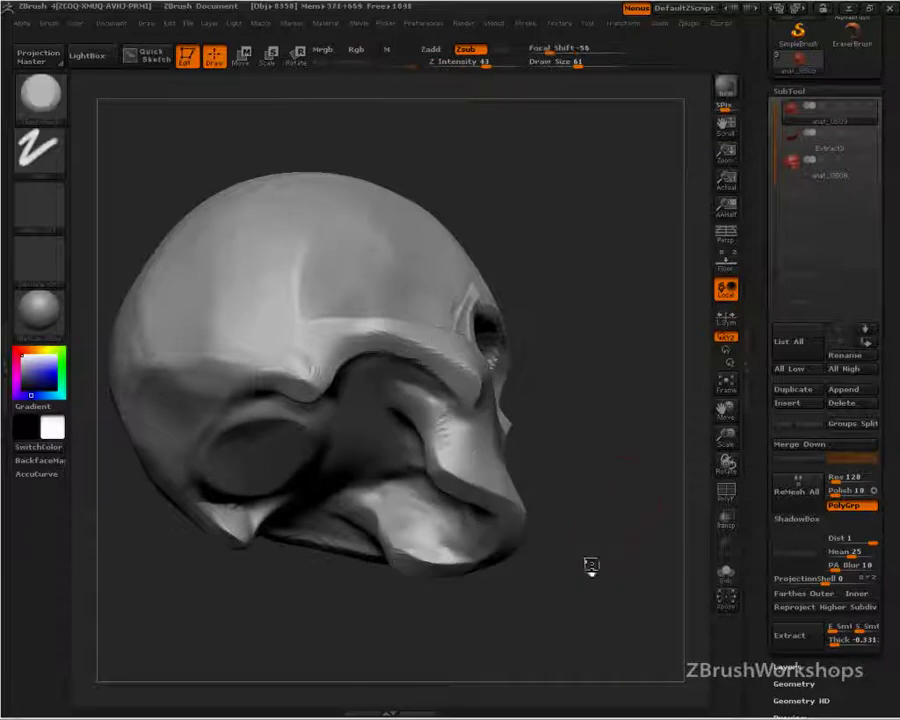
Select the Extract3 mandible subtool, show the skull again and examine how the two fit together
mouse_move(588, 568)
mouse_down()
mouse_move(564, 588)
mouse_move(603, 607)
mouse_up()
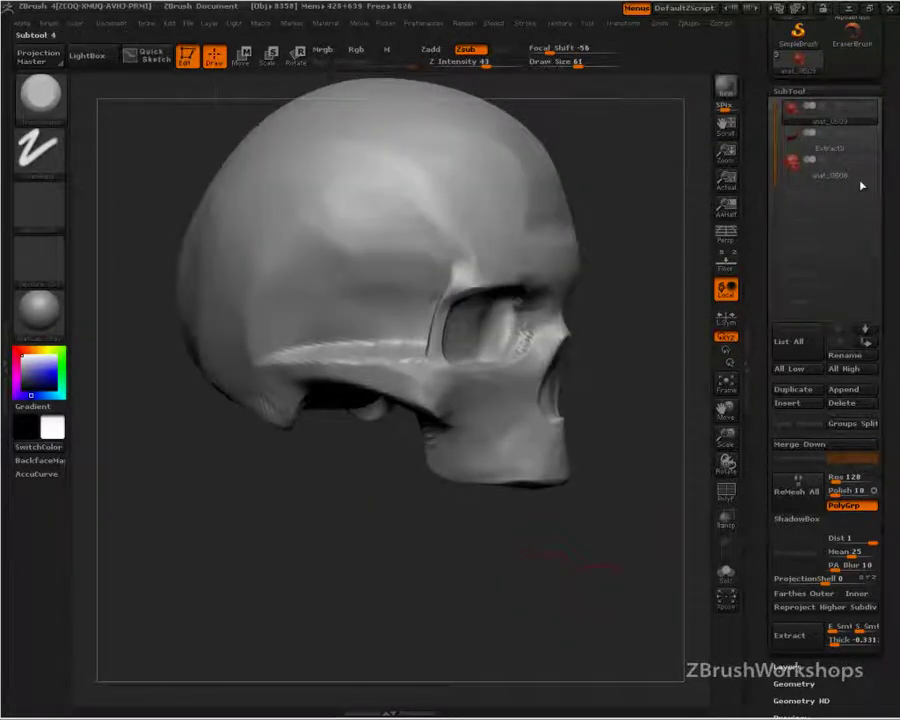
click(830, 146)
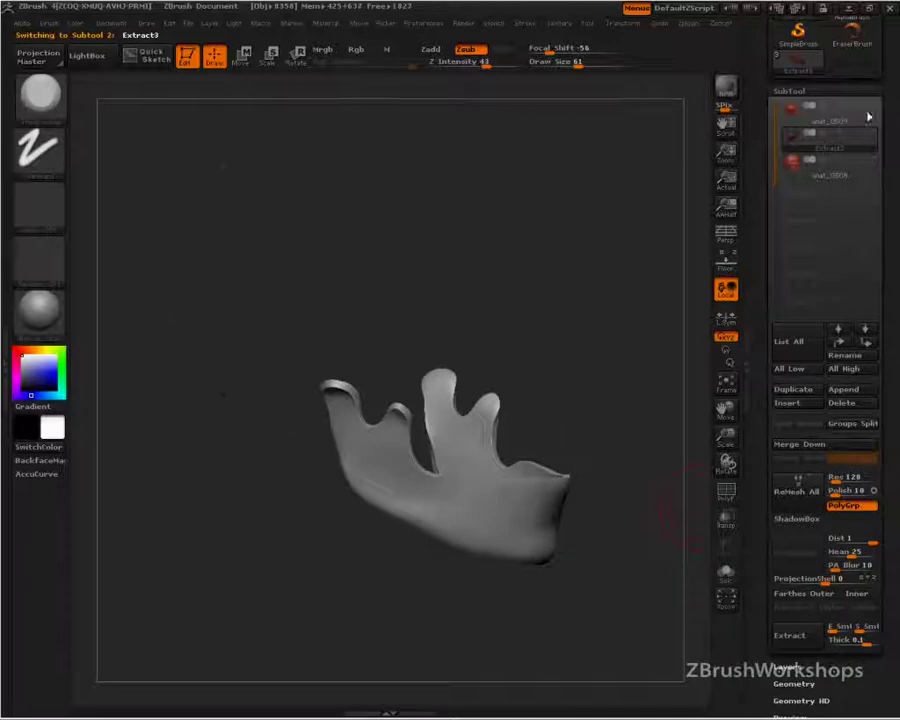
click(868, 111)
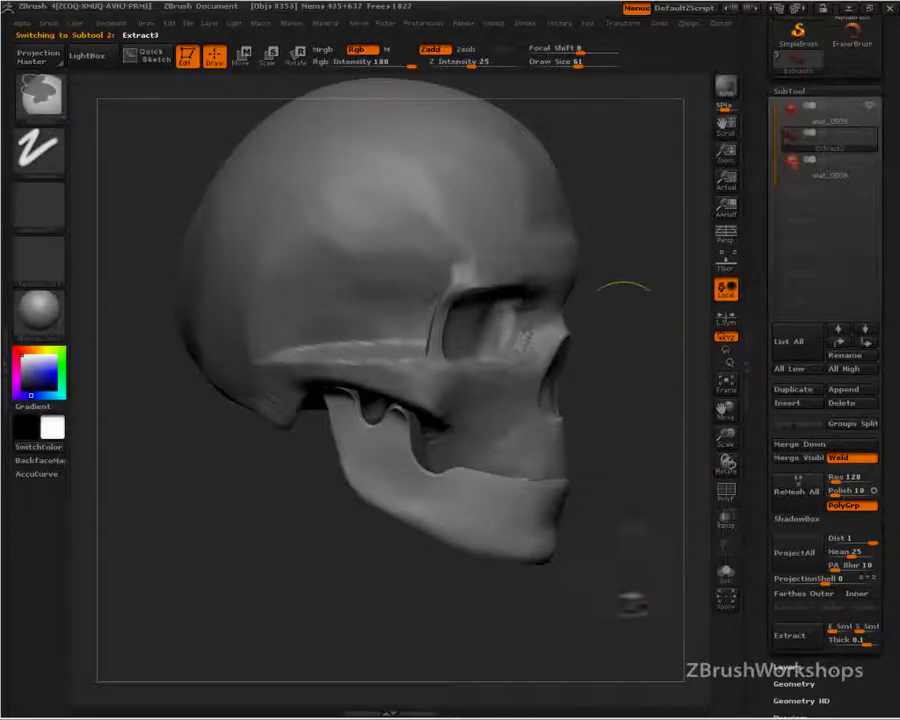
drag(641, 623, 580, 624)
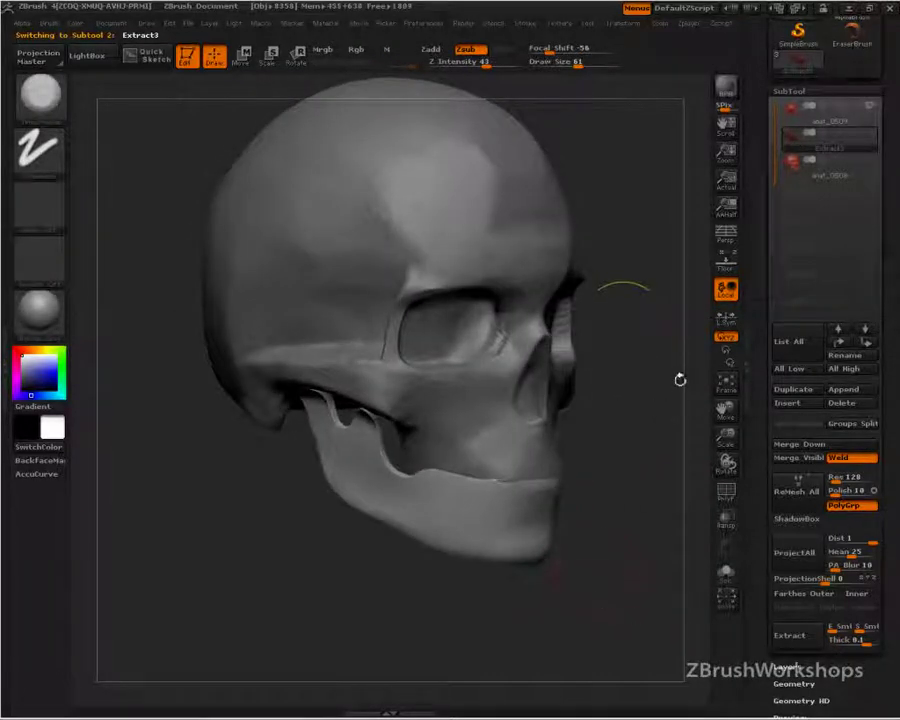
drag(665, 315, 521, 479)
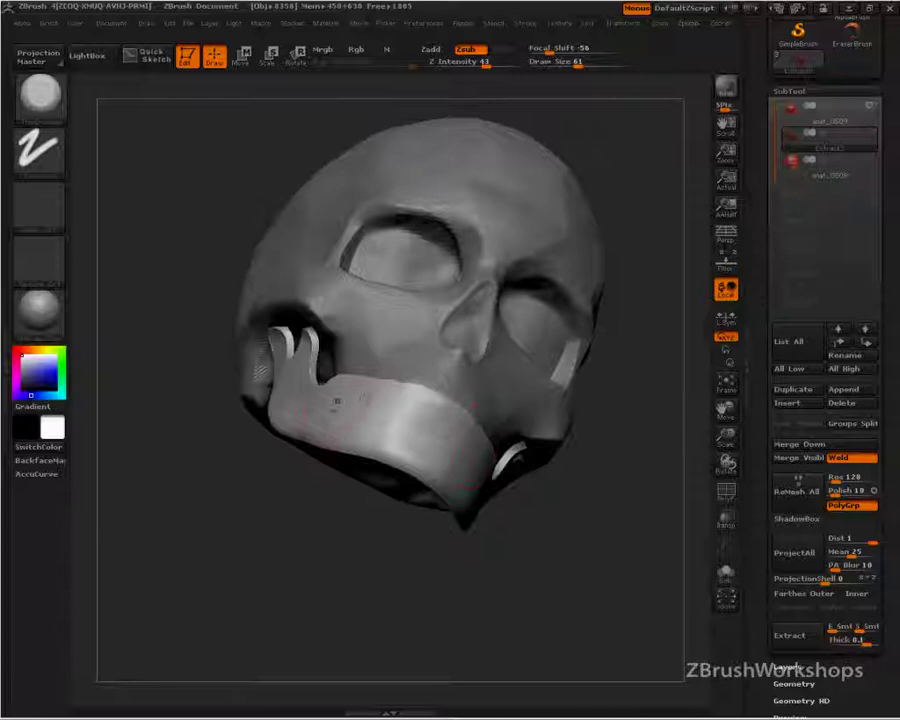
Isolate the mandible and pull its front ramus processes inward, apart from the condyles, in front view
click(726, 573)
mouse_move(630, 490)
mouse_down()
mouse_move(560, 512)
mouse_move(572, 548)
mouse_up()
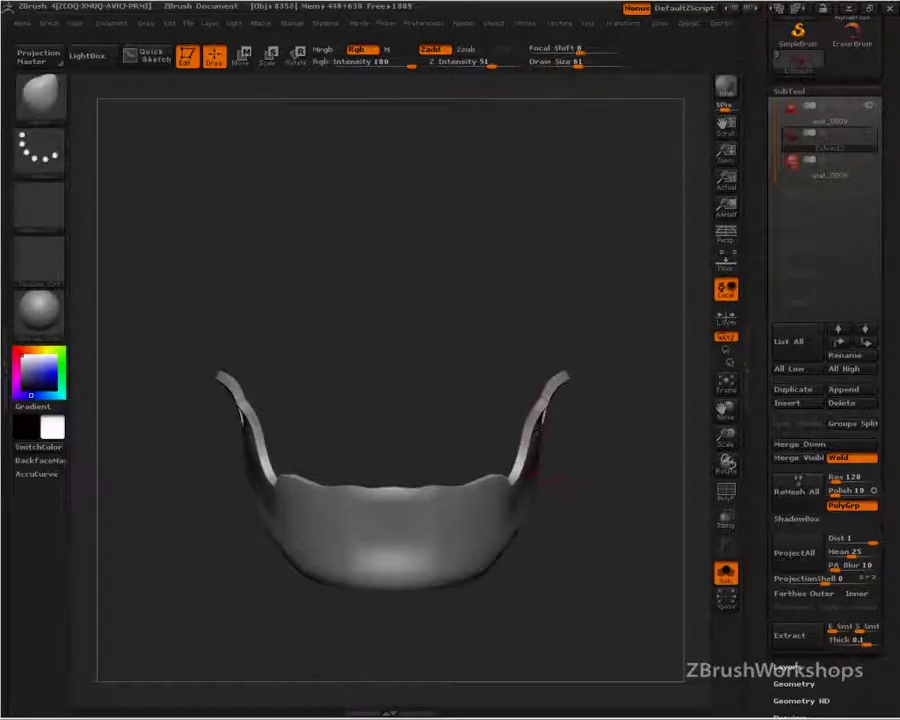
drag(542, 403, 545, 419)
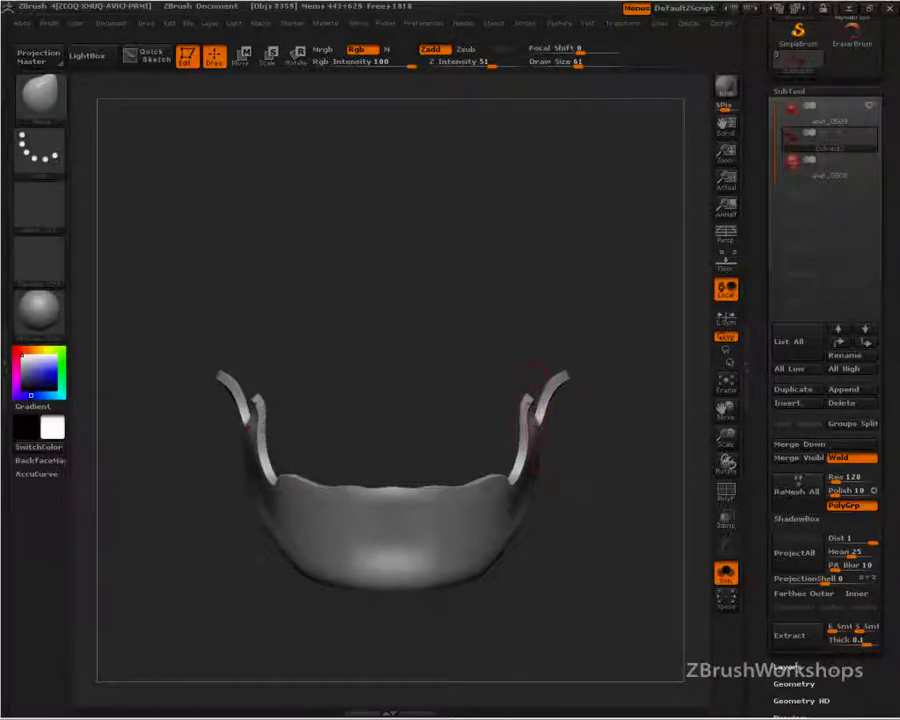
Smooth the hard edges of the mandible's rami and upper rim, and check the form from below
shift+drag(537, 420, 549, 425)
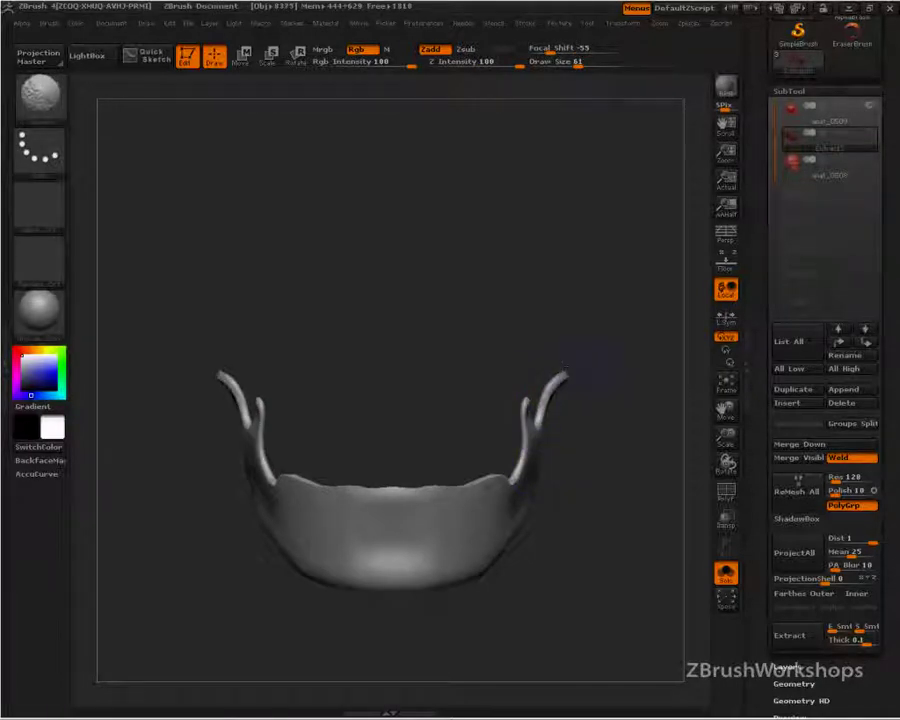
mouse_move(510, 472)
shift+mouse_down()
mouse_move(430, 488)
mouse_move(496, 480)
shift+mouse_up()
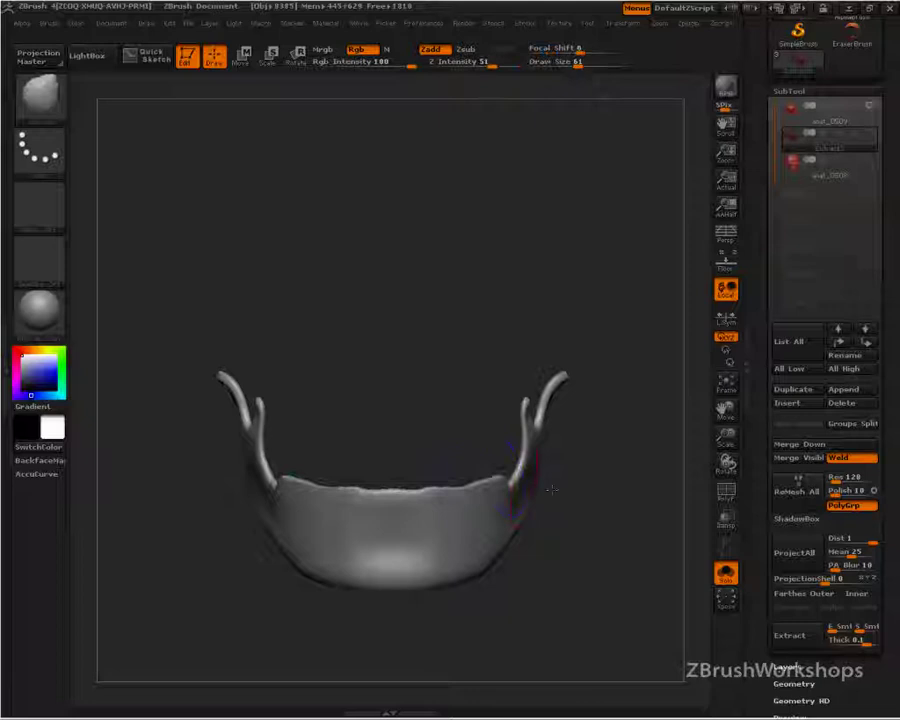
drag(552, 487, 440, 487)
mouse_move(400, 650)
mouse_down()
mouse_move(370, 554)
mouse_move(268, 500)
mouse_up()
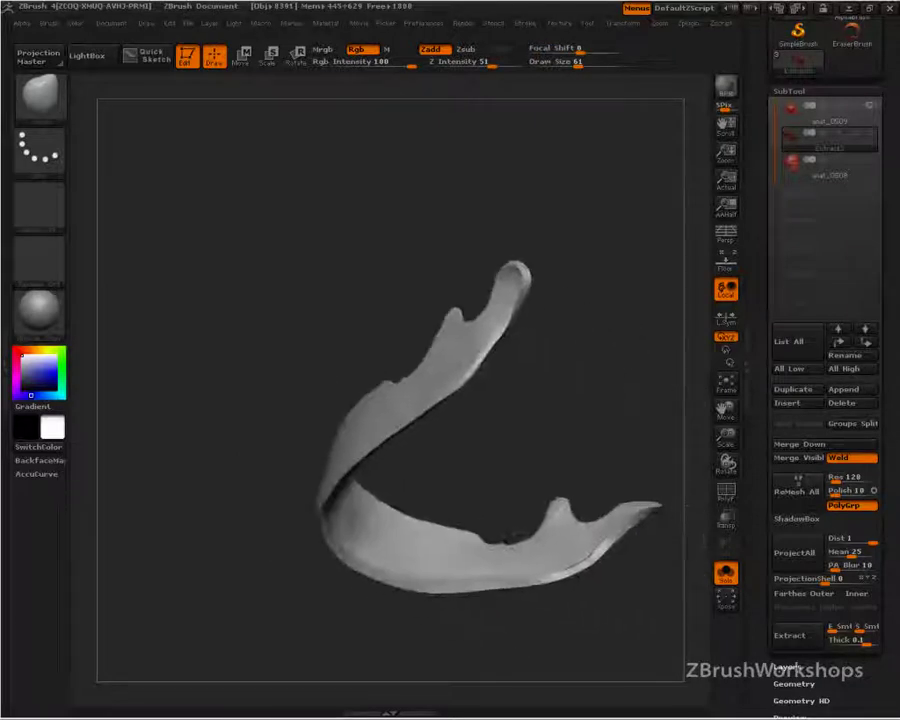
Smooth the mandible's lower edge and reshape the pointed tips of the coronoid processes with the Move Topological brush
shift+drag(470, 332, 511, 304)
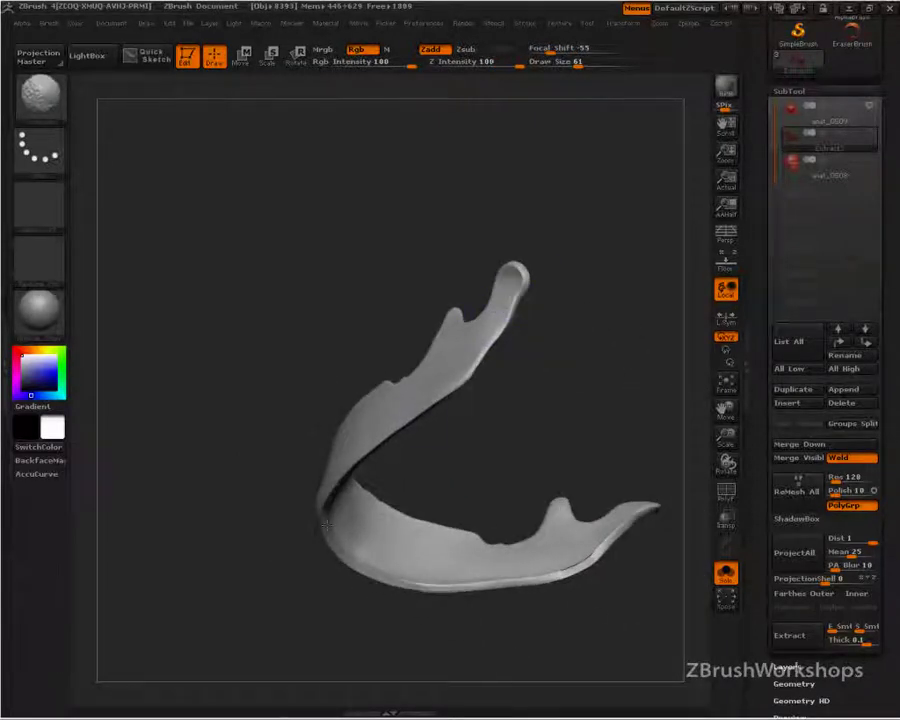
mouse_move(252, 518)
mouse_down()
mouse_move(313, 619)
mouse_move(418, 570)
mouse_move(209, 462)
mouse_move(424, 323)
mouse_move(433, 413)
mouse_up()
key(b)
key(m)
key(t)
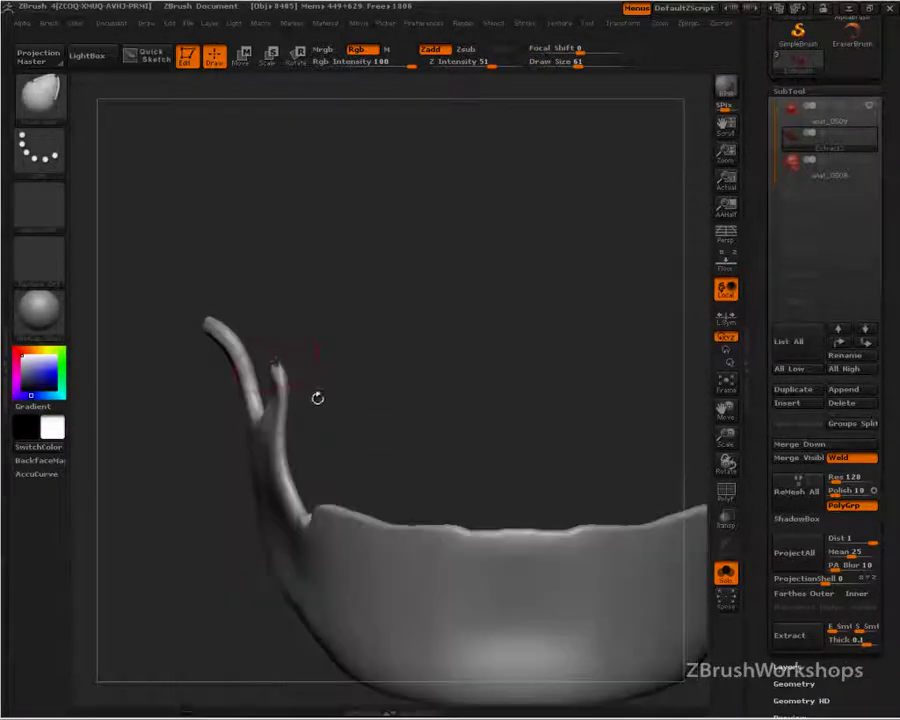
mouse_move(279, 370)
mouse_down()
mouse_move(282, 362)
mouse_move(287, 374)
mouse_move(316, 372)
mouse_move(289, 362)
mouse_move(286, 350)
mouse_up()
key(shift)
key(s)
mouse_move(355, 366)
mouse_down()
mouse_move(478, 395)
mouse_move(527, 440)
mouse_up()
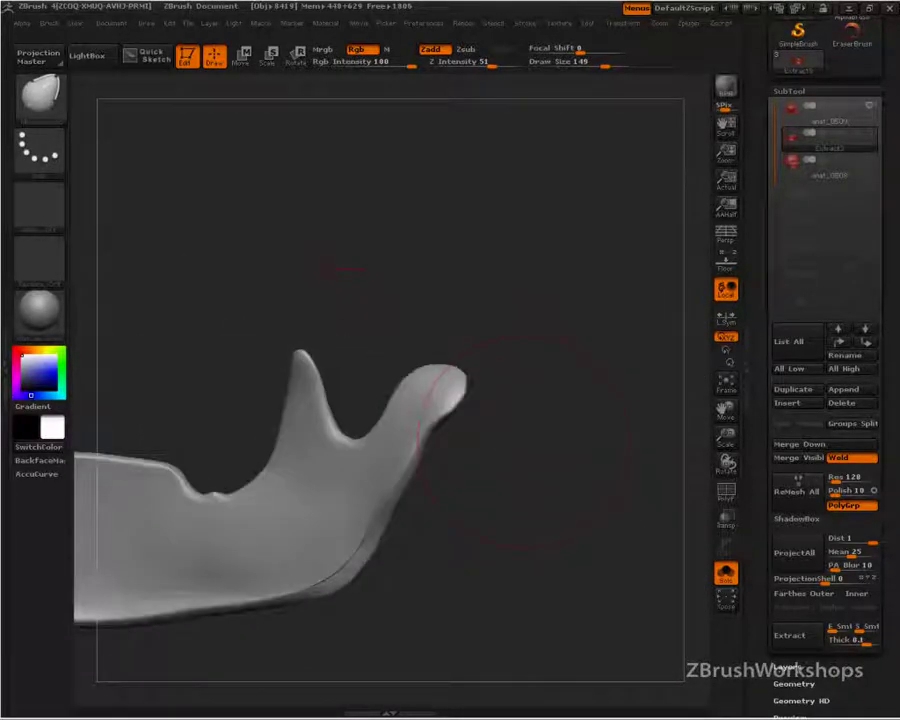
Turn on backface masking and swell the condyle heads into rounded knobs at draw size 71
key(1)
key(s)
mouse_move(428, 388)
mouse_down()
mouse_move(409, 387)
mouse_move(467, 377)
mouse_move(390, 388)
mouse_move(502, 422)
mouse_move(525, 420)
mouse_up()
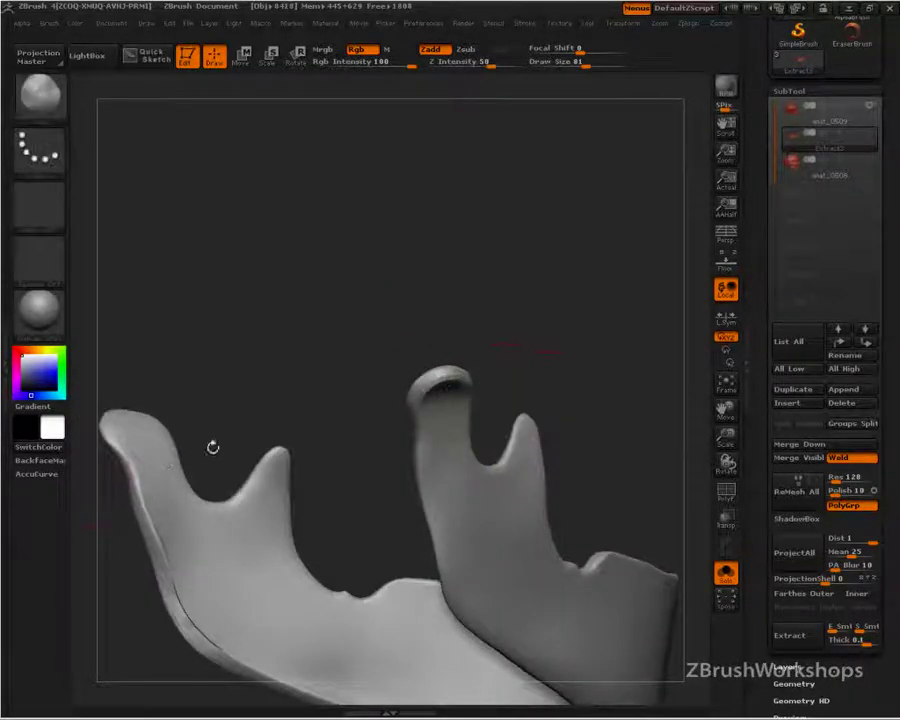
click(53, 462)
mouse_move(208, 420)
mouse_down()
mouse_move(430, 398)
mouse_move(427, 386)
mouse_up()
key(s)
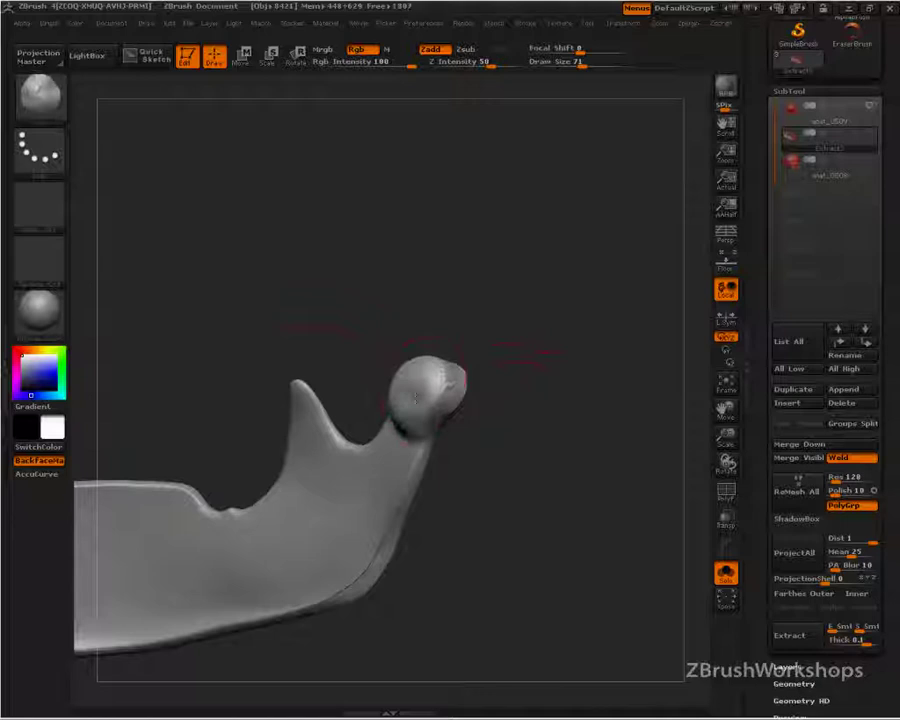
mouse_move(416, 398)
mouse_down()
mouse_move(410, 402)
mouse_move(446, 382)
mouse_move(426, 384)
mouse_up()
drag(533, 410, 543, 514)
Trace cross contours over the rounded condyle head with annotation lines
key(ctrl+shift)
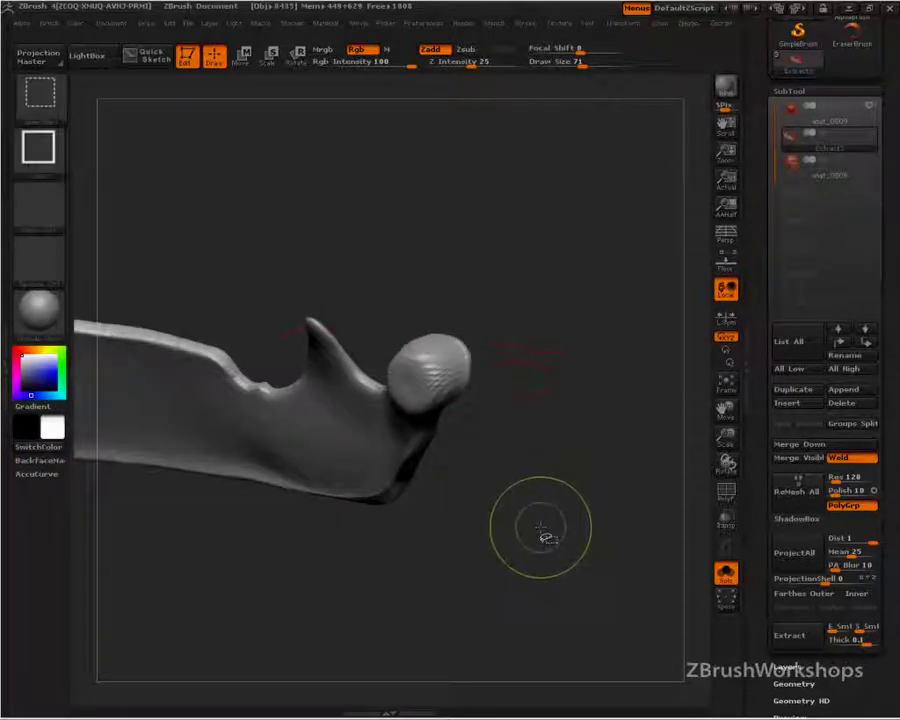
mouse_move(466, 349)
ctrl+shift+mouse_down()
mouse_move(410, 378)
mouse_move(420, 348)
mouse_move(463, 355)
mouse_move(458, 401)
mouse_move(458, 386)
mouse_move(422, 400)
mouse_move(454, 394)
mouse_move(458, 402)
ctrl+shift+mouse_up()
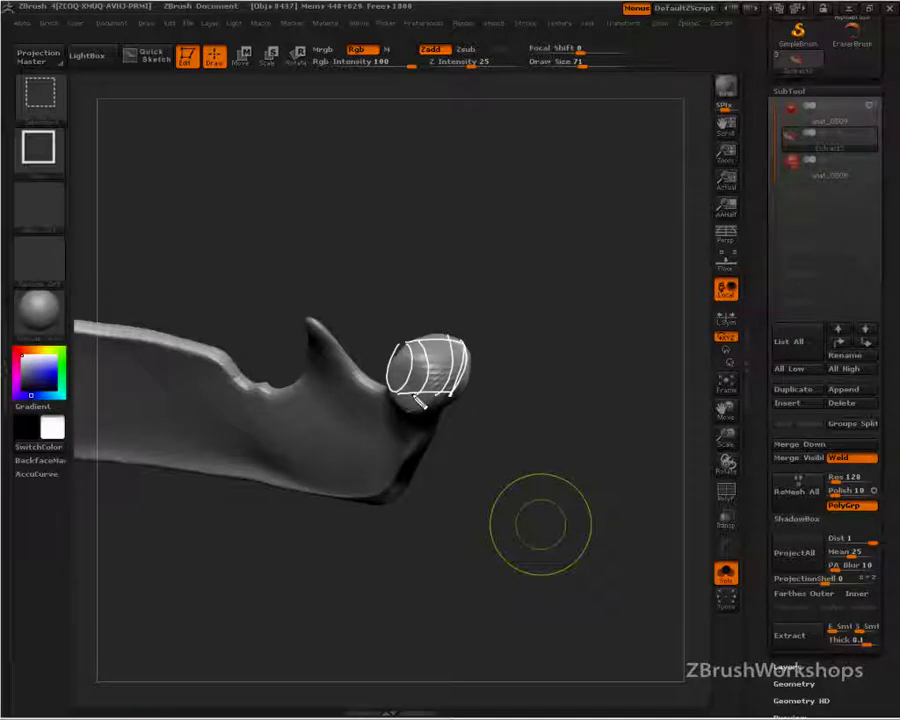
mouse_move(407, 409)
ctrl+shift+mouse_down()
mouse_move(458, 408)
mouse_move(400, 470)
mouse_move(405, 493)
mouse_move(390, 508)
mouse_move(348, 507)
mouse_move(400, 402)
mouse_move(328, 326)
ctrl+shift+mouse_up()
Flatten the condyle head into planes and raise a soft ridge along its neck and the inner ramus at draw size 44
mouse_move(397, 392)
mouse_down()
mouse_move(391, 404)
mouse_move(333, 397)
mouse_up()
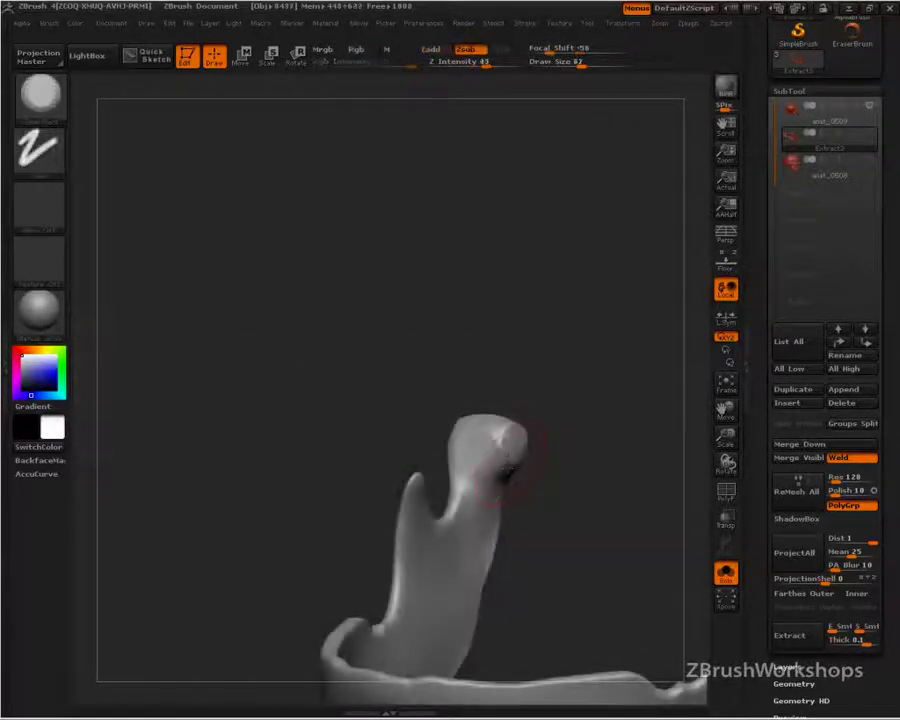
drag(590, 505, 548, 510)
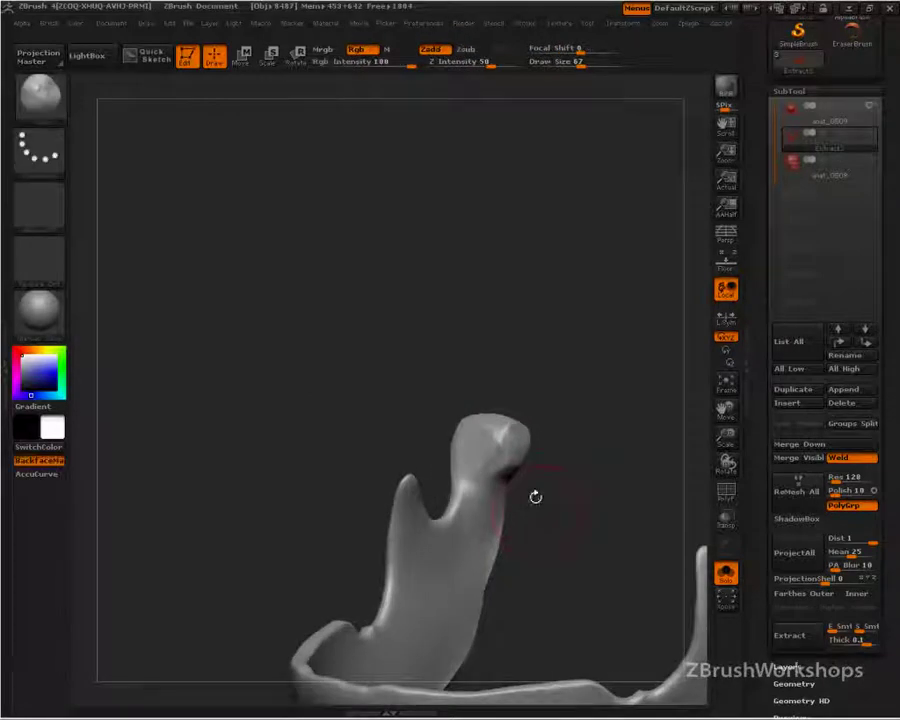
key(s)
drag(511, 493, 508, 493)
mouse_move(586, 396)
mouse_down()
mouse_move(566, 442)
mouse_move(532, 476)
mouse_up()
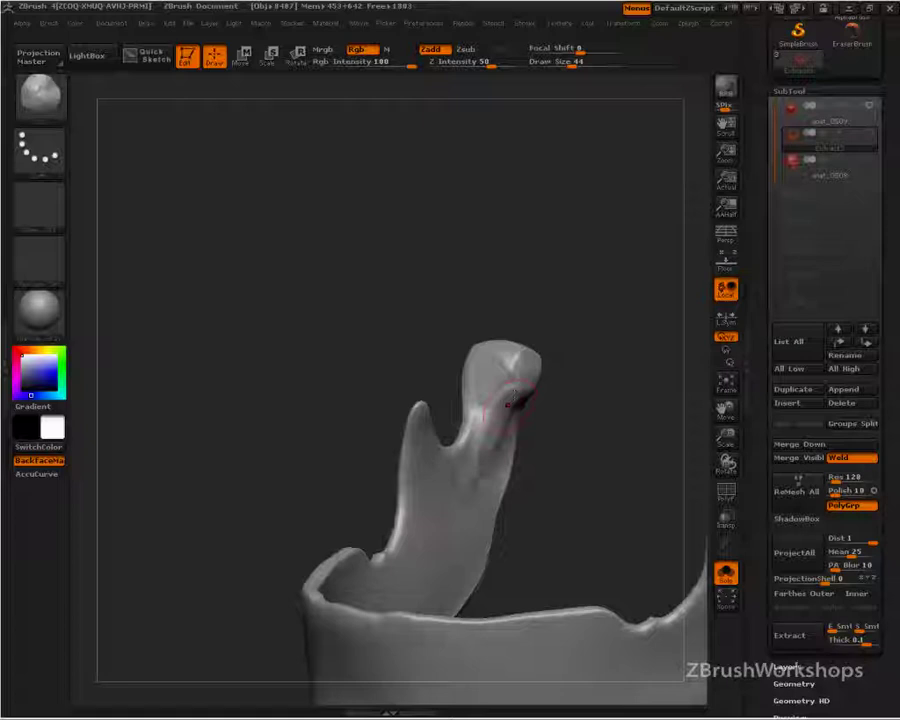
drag(590, 540, 543, 417)
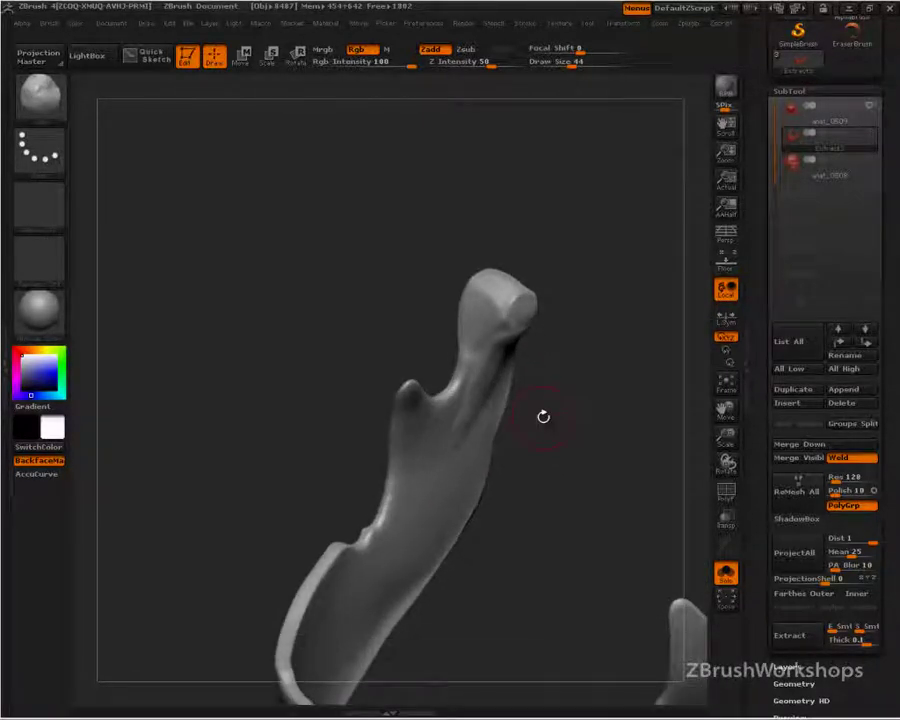
drag(556, 516, 428, 348)
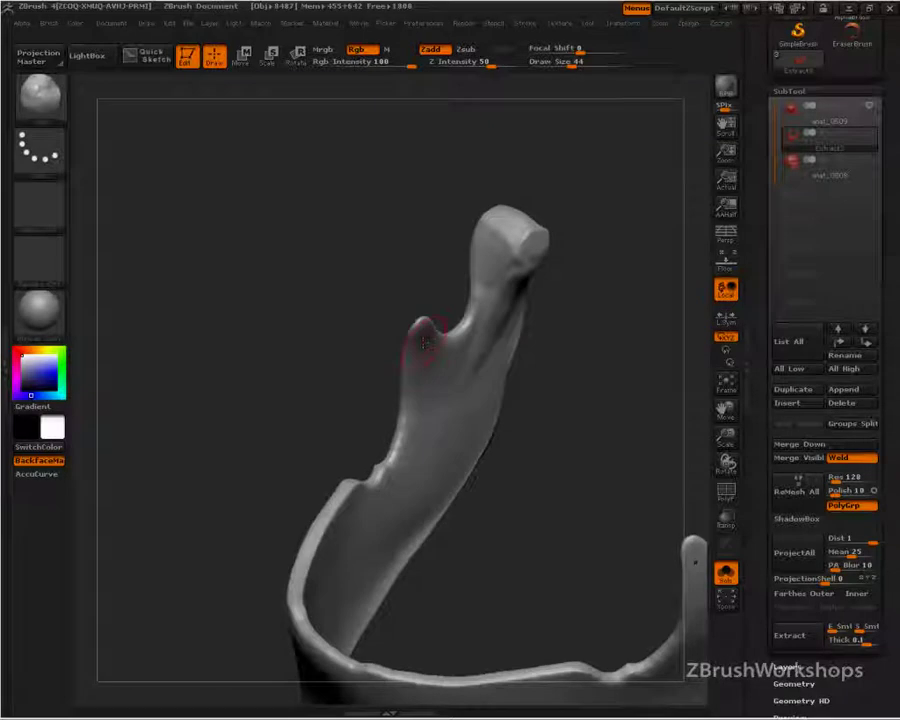
mouse_move(313, 389)
mouse_down()
mouse_move(514, 412)
mouse_move(385, 410)
mouse_move(305, 375)
mouse_move(325, 405)
mouse_move(336, 347)
mouse_up()
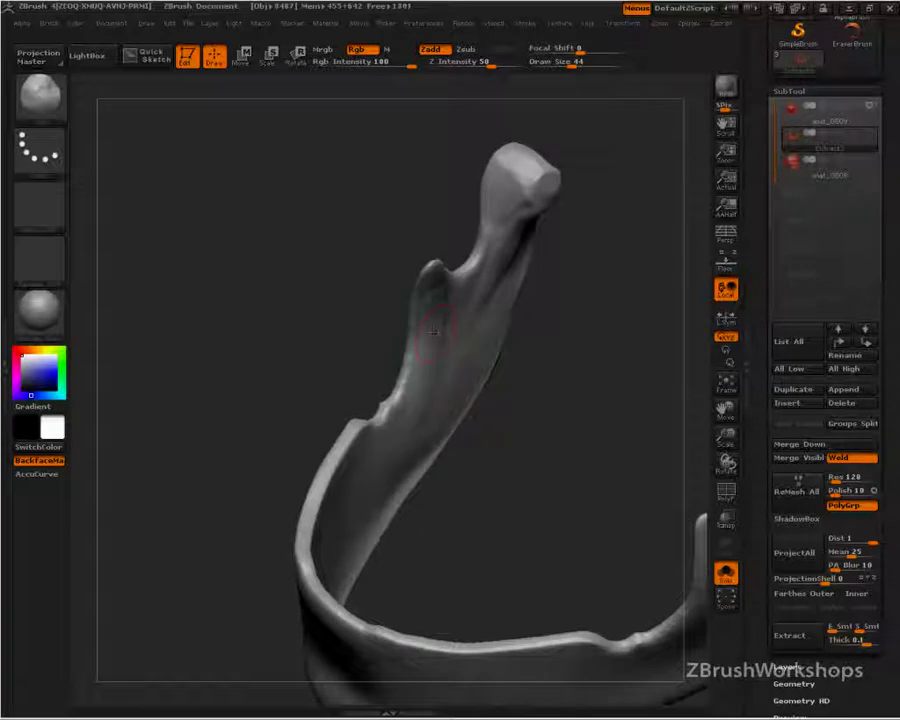
Switch to the Clay Buildup brush with backface masking turned on
key(b)
key(c)
key(b)
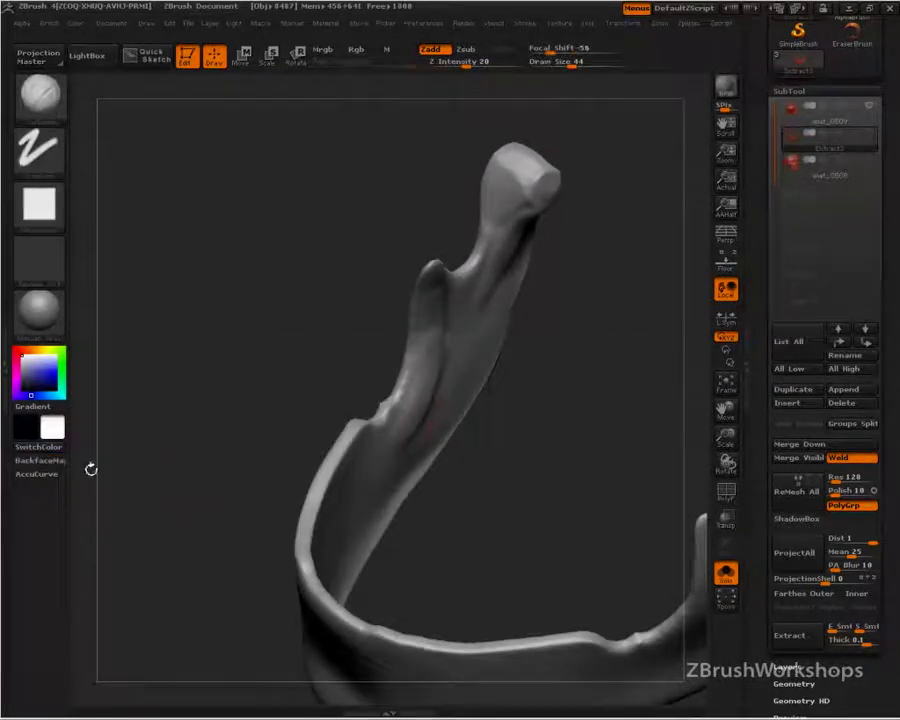
click(40, 461)
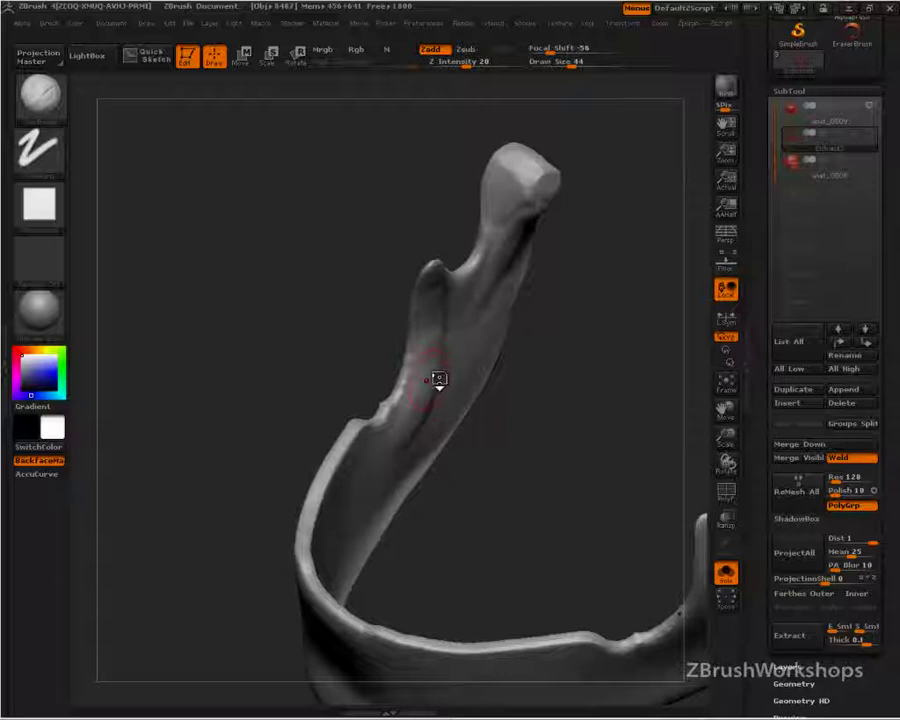
Bring up the skull reference photo, trace the ramus, condyle and jaw body contours with annotation lines, and hide the photo
key(shift+z)
key(shift+z)
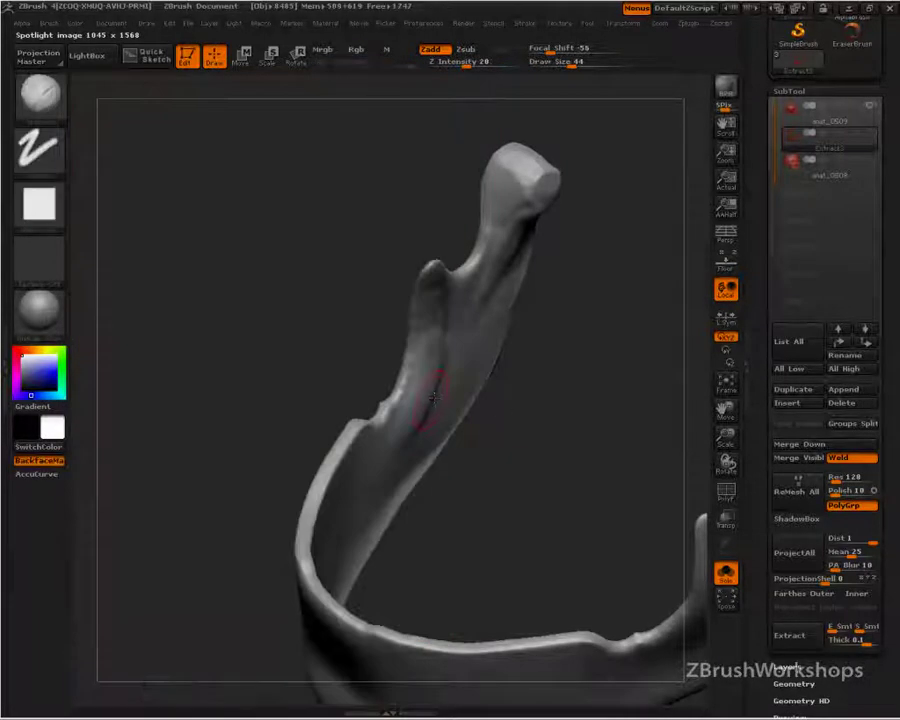
key(shift+z)
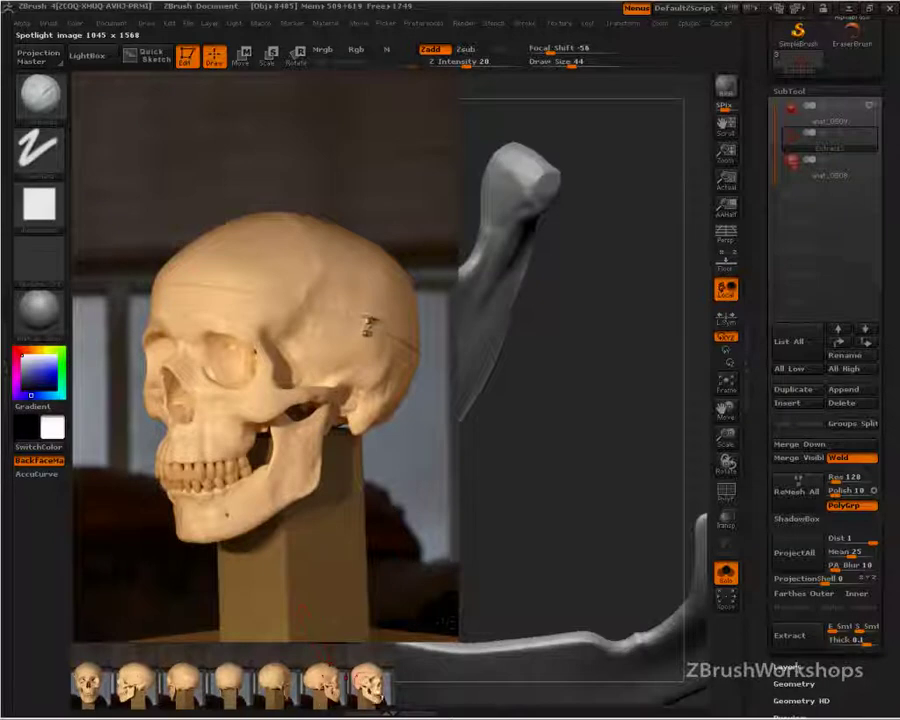
key(ctrl+shift)
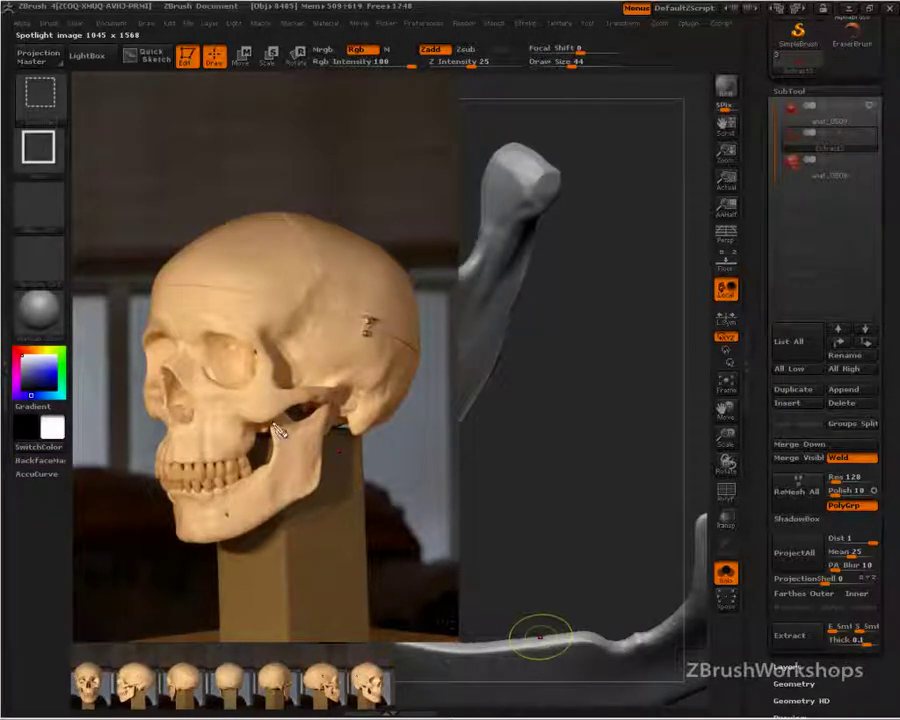
mouse_move(288, 417)
mouse_down()
mouse_move(278, 431)
mouse_move(279, 476)
mouse_move(228, 497)
mouse_move(255, 484)
mouse_up()
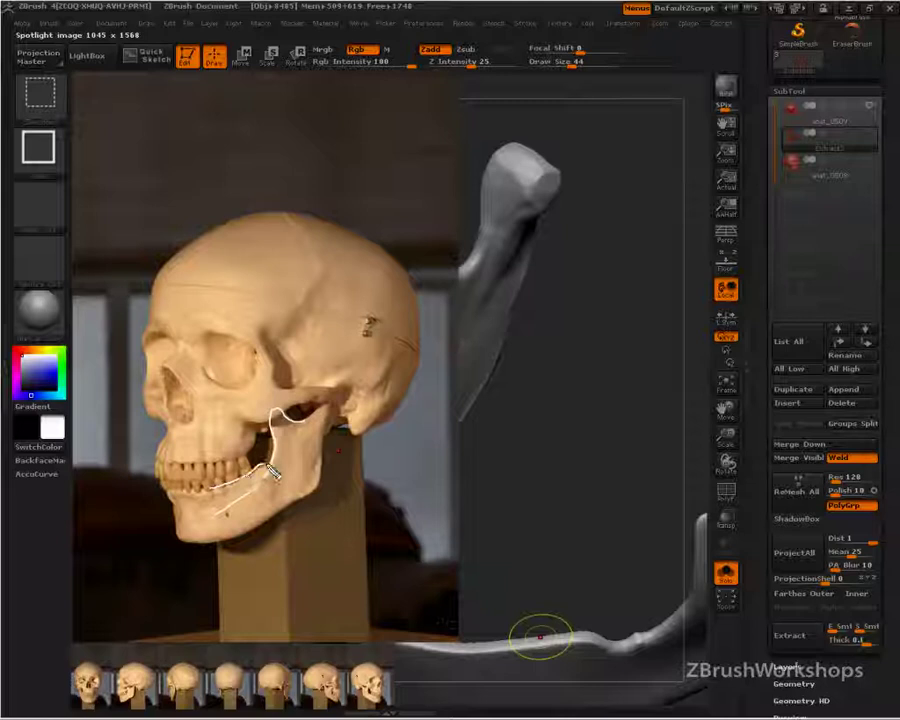
drag(254, 475, 262, 476)
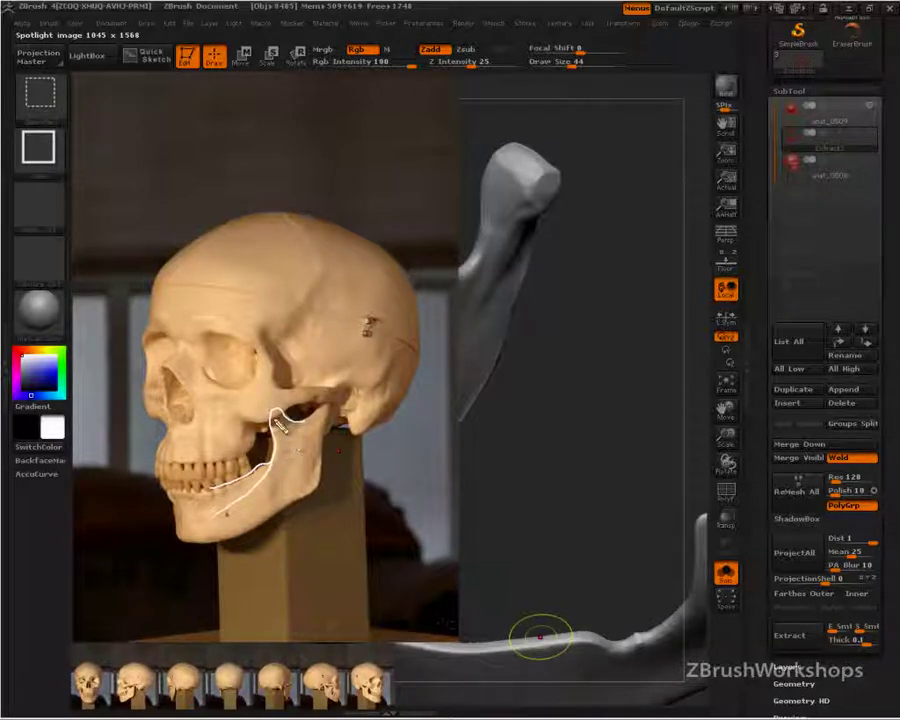
mouse_move(283, 496)
mouse_down()
mouse_move(322, 502)
mouse_move(343, 410)
mouse_move(330, 398)
mouse_up()
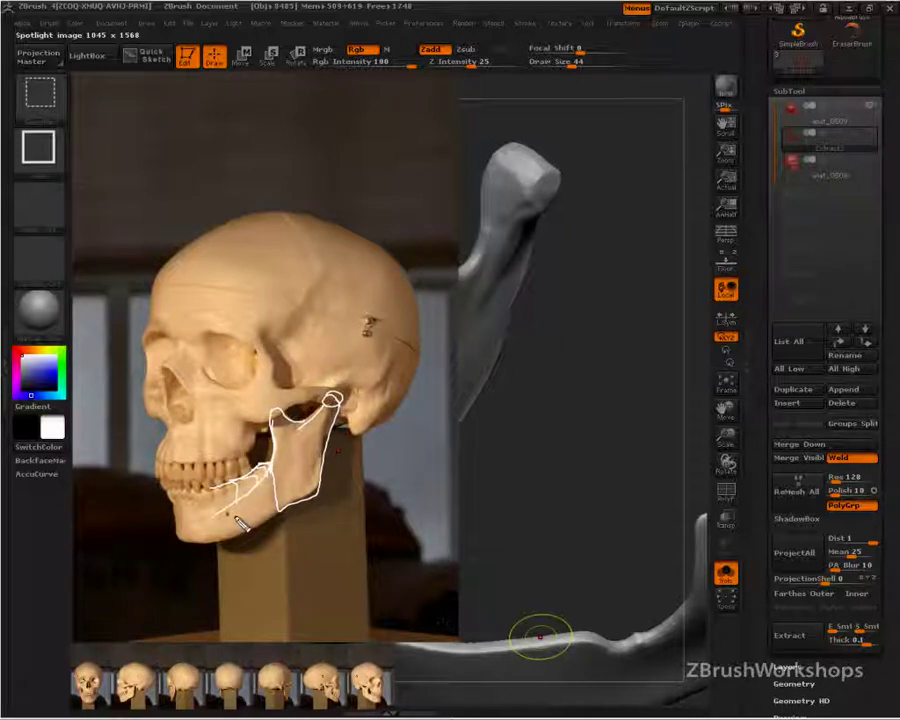
drag(240, 506, 242, 543)
mouse_move(257, 475)
mouse_down()
mouse_move(261, 531)
mouse_move(276, 528)
mouse_up()
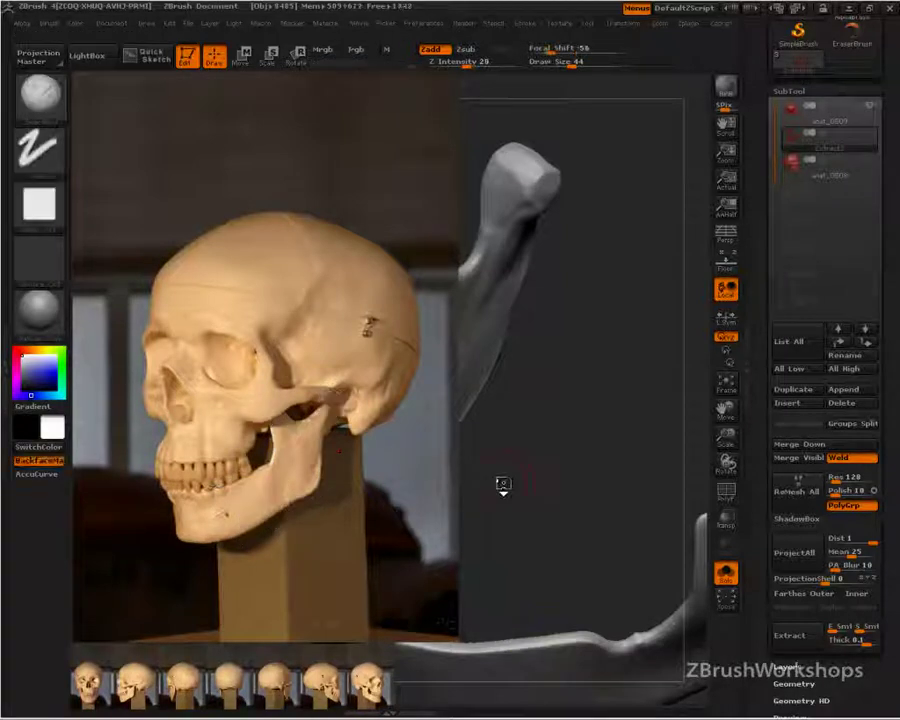
key(shift+z)
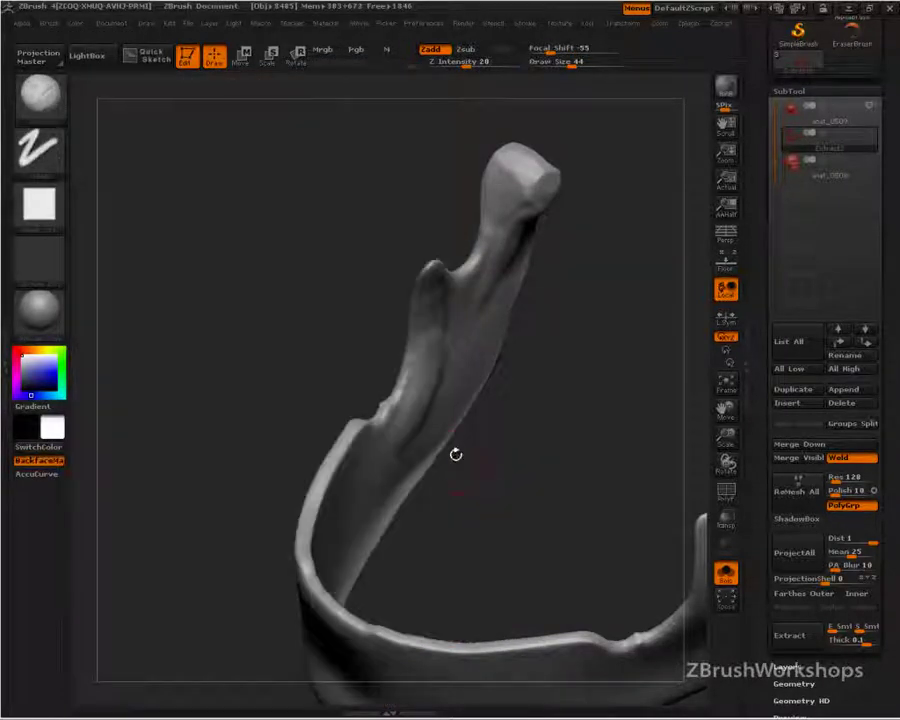
Build up a ridge from the coronoid process down the inner side of the jaw with Clay Buildup at draw size 85
key(n)
key(b)
key(c)
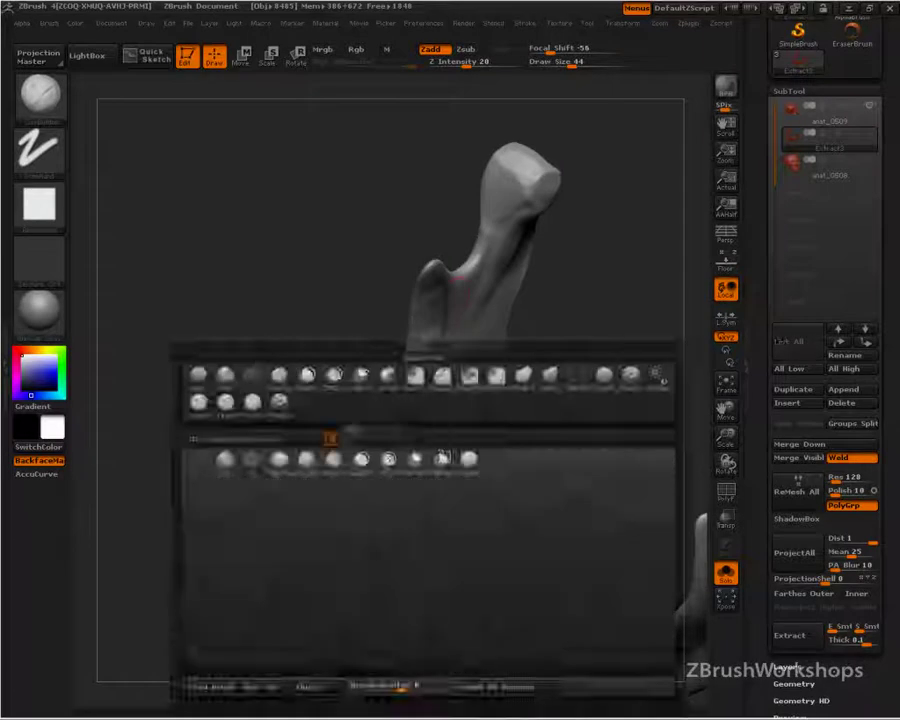
key(b)
mouse_move(504, 440)
mouse_down()
mouse_move(427, 343)
mouse_move(394, 420)
mouse_up()
mouse_move(420, 365)
mouse_down()
mouse_move(407, 402)
mouse_move(350, 455)
mouse_up()
mouse_move(415, 400)
mouse_down()
mouse_move(315, 470)
mouse_move(284, 522)
mouse_move(325, 488)
mouse_move(300, 512)
mouse_up()
mouse_move(392, 440)
mouse_down()
mouse_move(298, 528)
mouse_move(288, 550)
mouse_up()
drag(350, 462, 280, 532)
drag(390, 410, 336, 482)
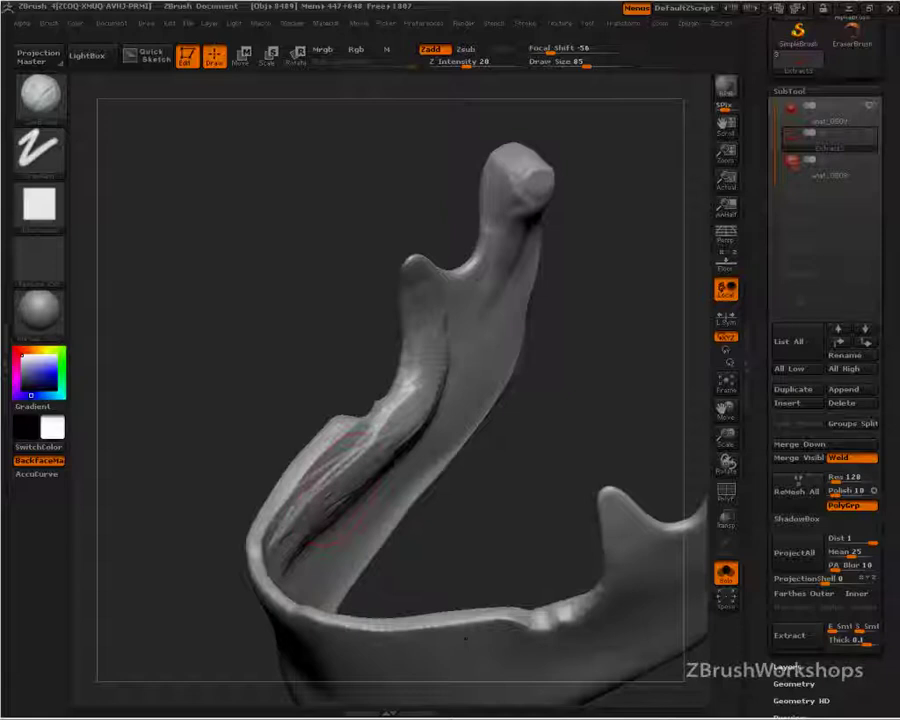
drag(408, 388, 380, 440)
mouse_move(438, 310)
mouse_down()
mouse_move(431, 380)
mouse_move(410, 425)
mouse_up()
drag(428, 362, 402, 430)
Extend the clay buildup along the inner surface of the jaw body and smooth the strokes toward the upper rim
mouse_move(572, 470)
mouse_down()
mouse_move(450, 478)
mouse_move(430, 464)
mouse_up()
mouse_move(468, 376)
mouse_down()
mouse_move(406, 460)
mouse_move(388, 525)
mouse_up()
mouse_move(482, 402)
mouse_down()
mouse_move(412, 490)
mouse_move(308, 562)
mouse_up()
drag(368, 512, 290, 558)
mouse_move(440, 456)
mouse_down()
mouse_move(390, 512)
mouse_move(298, 560)
mouse_up()
click(525, 22)
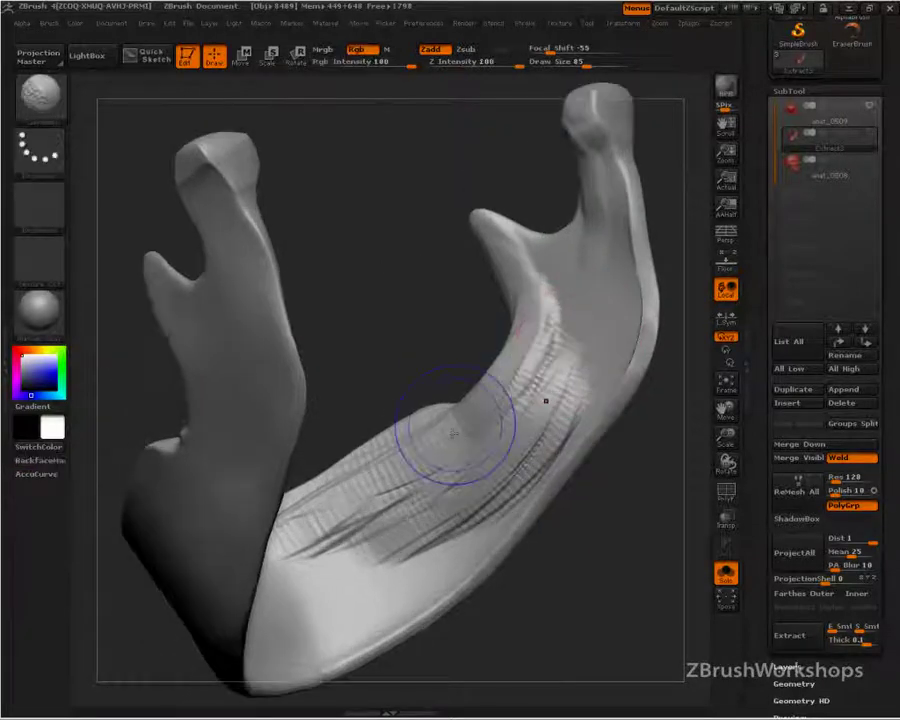
mouse_move(454, 433)
shift+mouse_down()
mouse_move(515, 424)
mouse_move(545, 370)
mouse_move(556, 318)
mouse_move(389, 457)
shift+mouse_up()
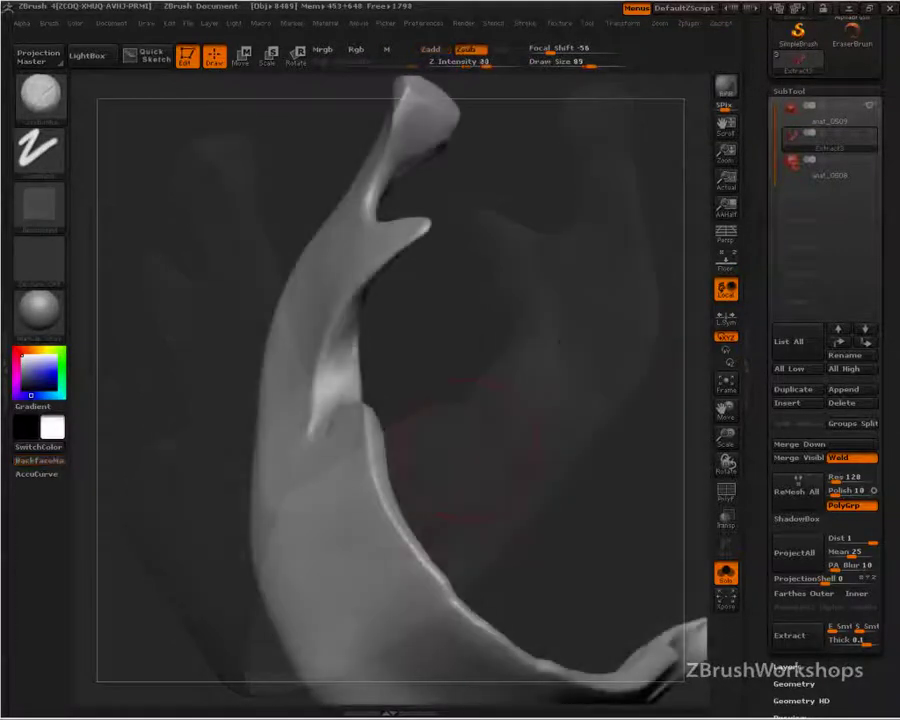
Define the hollow between the ramus's front edge and the back of the tooth rim, checking it from above
drag(479, 438, 305, 440)
drag(508, 374, 486, 536)
drag(484, 616, 550, 520)
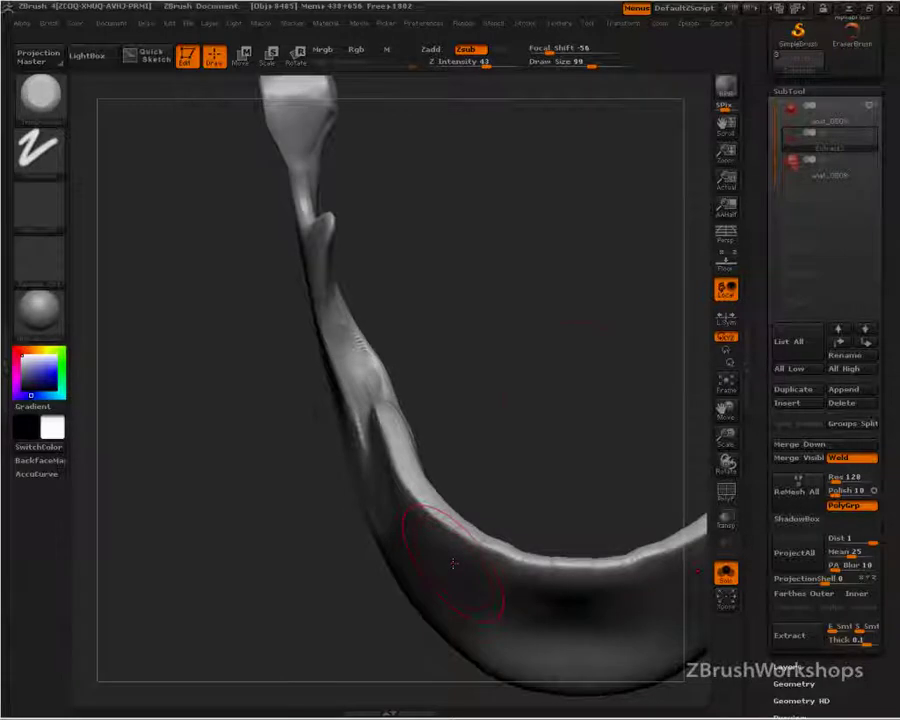
drag(578, 393, 408, 402)
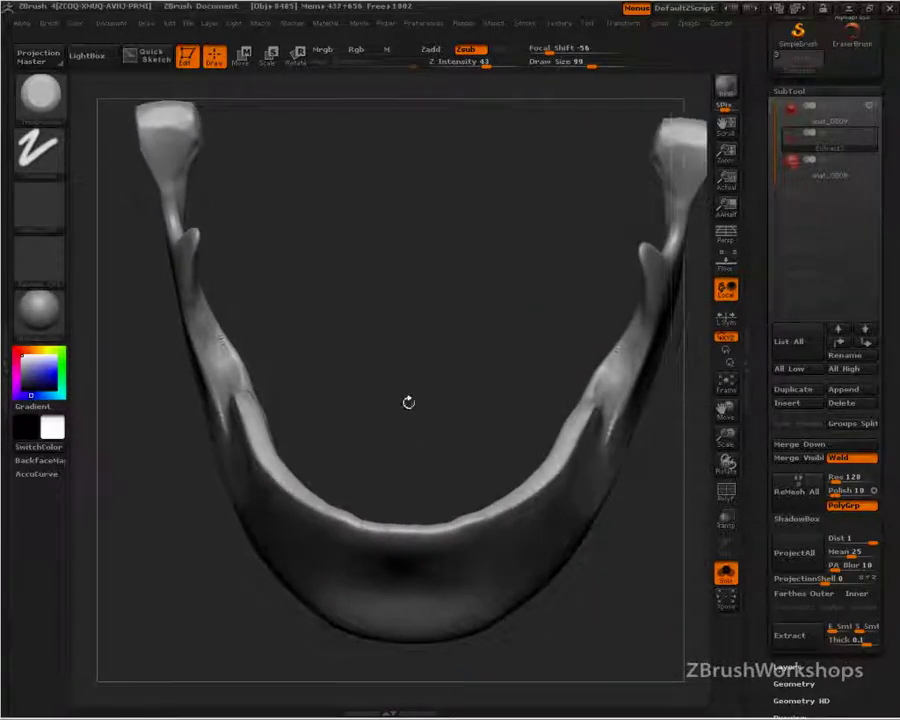
Outline the U-shaped tooth row along the upper rim and draw an arrow curving from its back end with annotation lines
drag(621, 573, 637, 602)
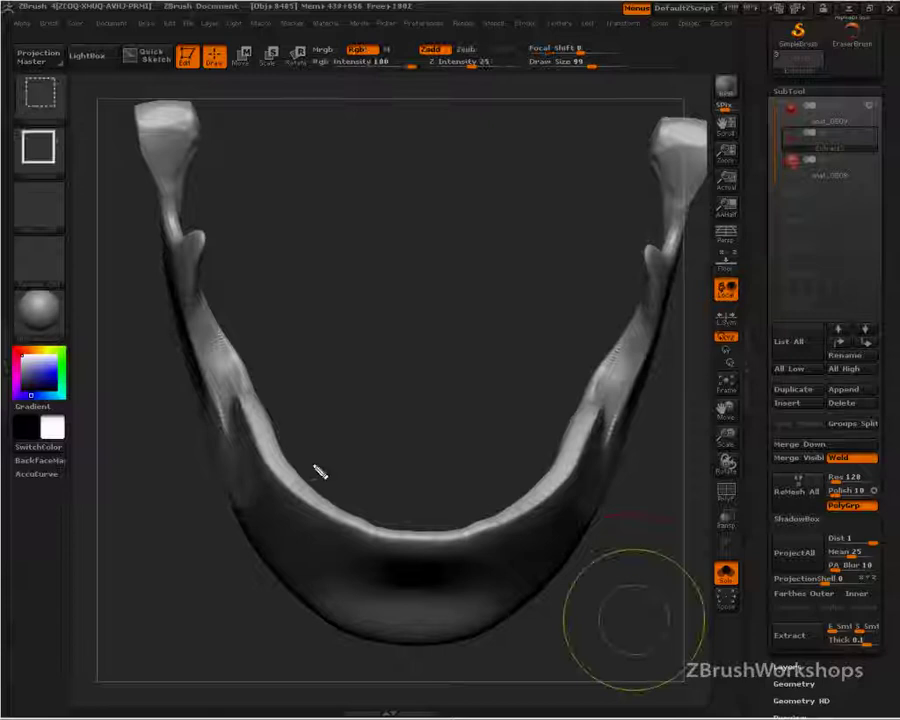
mouse_move(258, 415)
ctrl+shift+mouse_down()
mouse_move(270, 458)
mouse_move(578, 440)
mouse_move(602, 410)
mouse_move(540, 527)
mouse_move(604, 433)
mouse_move(530, 485)
mouse_move(412, 527)
mouse_move(252, 400)
mouse_move(273, 468)
mouse_move(434, 550)
mouse_move(512, 535)
ctrl+shift+mouse_up()
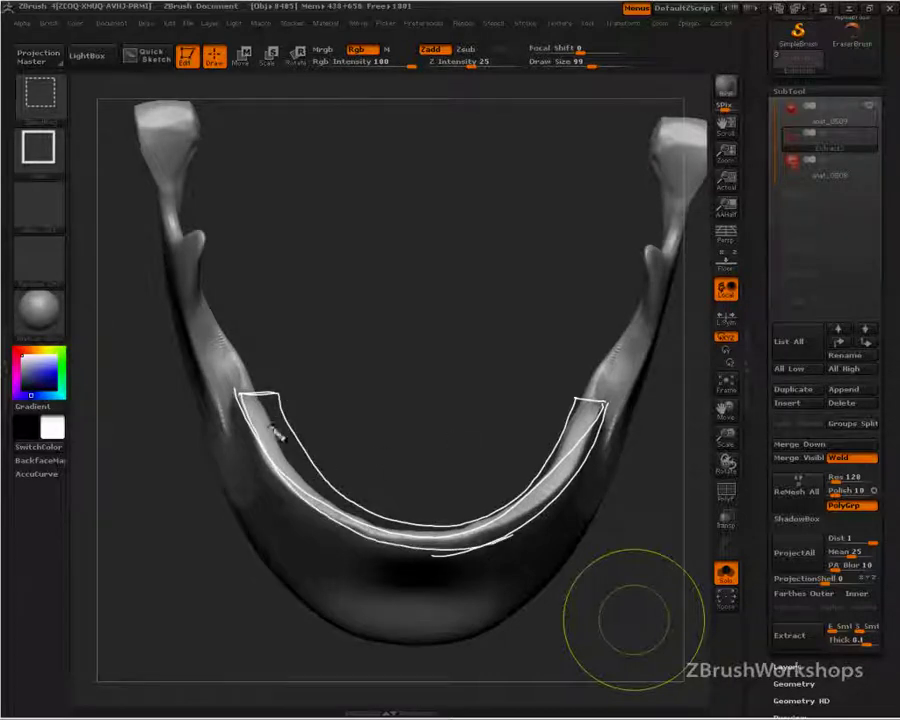
mouse_move(247, 411)
ctrl+shift+mouse_down()
mouse_move(262, 246)
mouse_move(300, 285)
ctrl+shift+mouse_up()
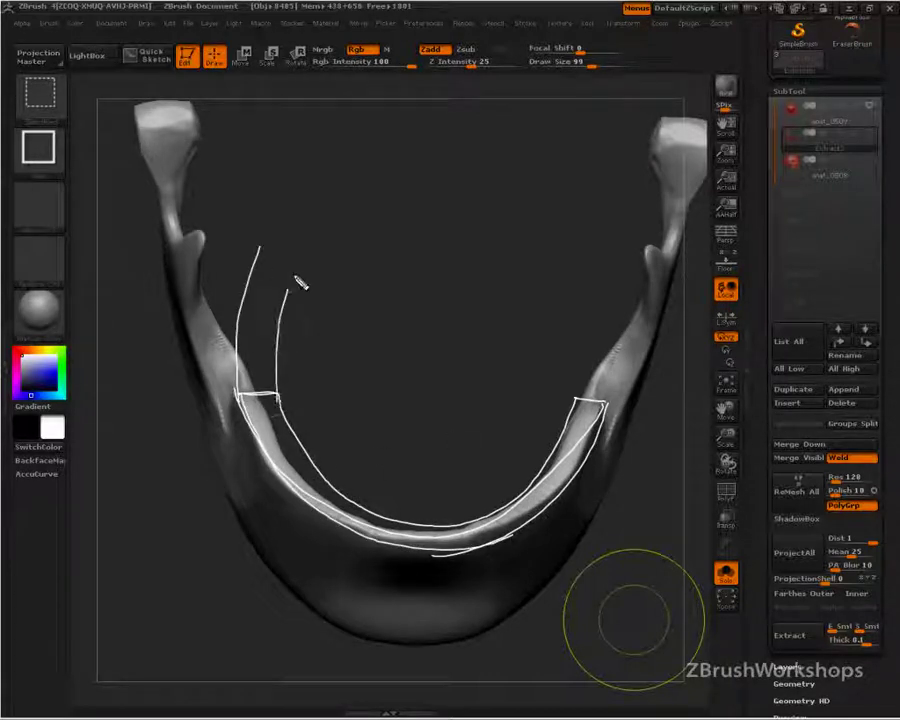
mouse_move(240, 250)
mouse_down()
mouse_move(232, 243)
mouse_move(315, 161)
mouse_move(334, 263)
mouse_up()
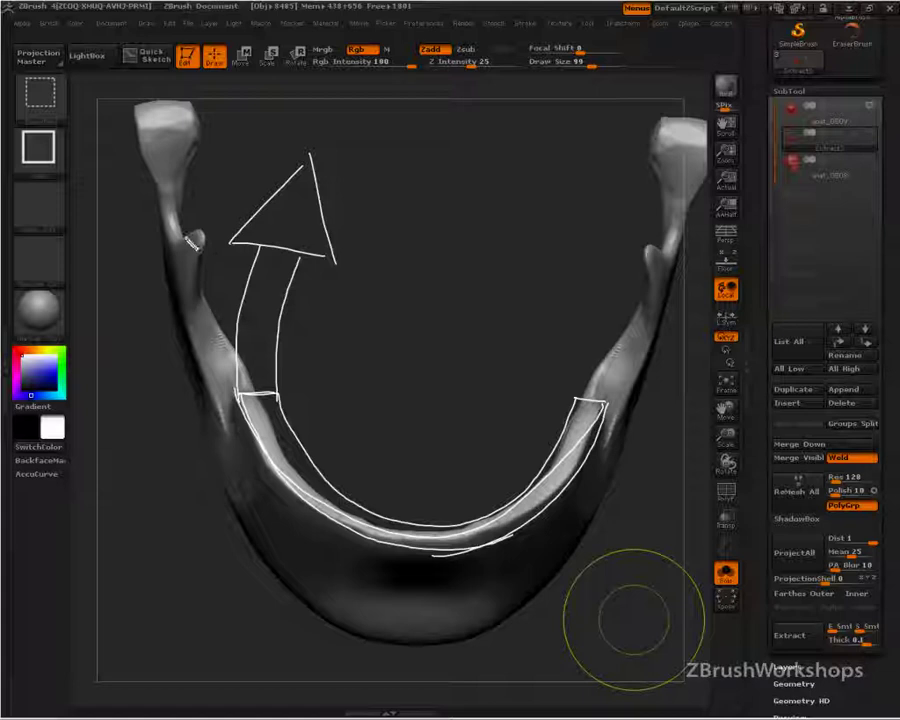
Draw annotation lines from the coronoid process down the outer jaw and across the plane beside the tooth row, and clear them
mouse_move(193, 243)
mouse_down()
mouse_move(243, 467)
mouse_move(288, 577)
mouse_move(312, 606)
mouse_up()
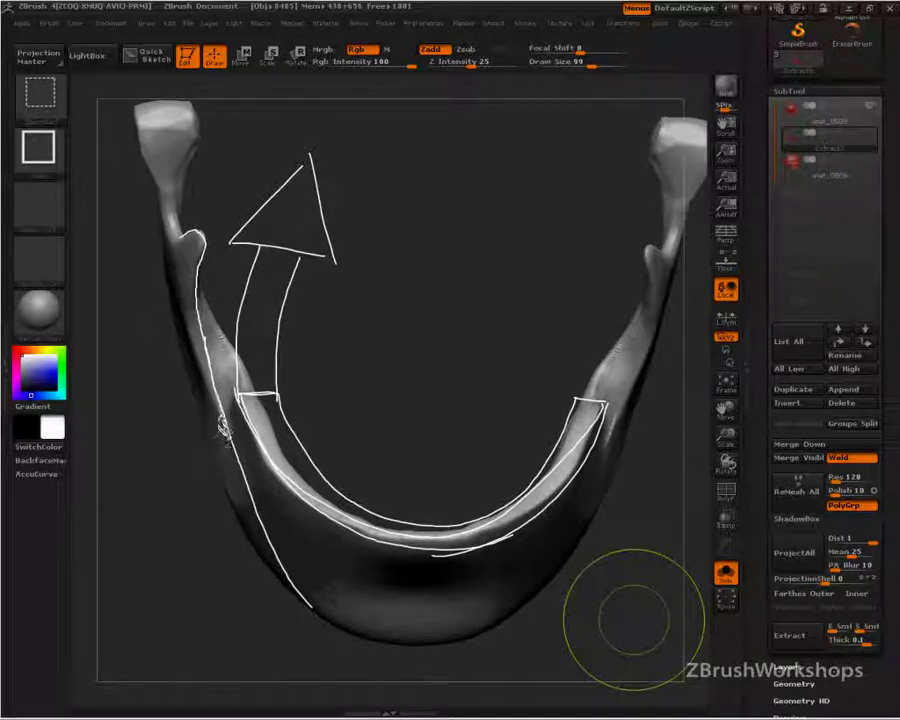
drag(222, 415, 207, 455)
drag(239, 418, 241, 396)
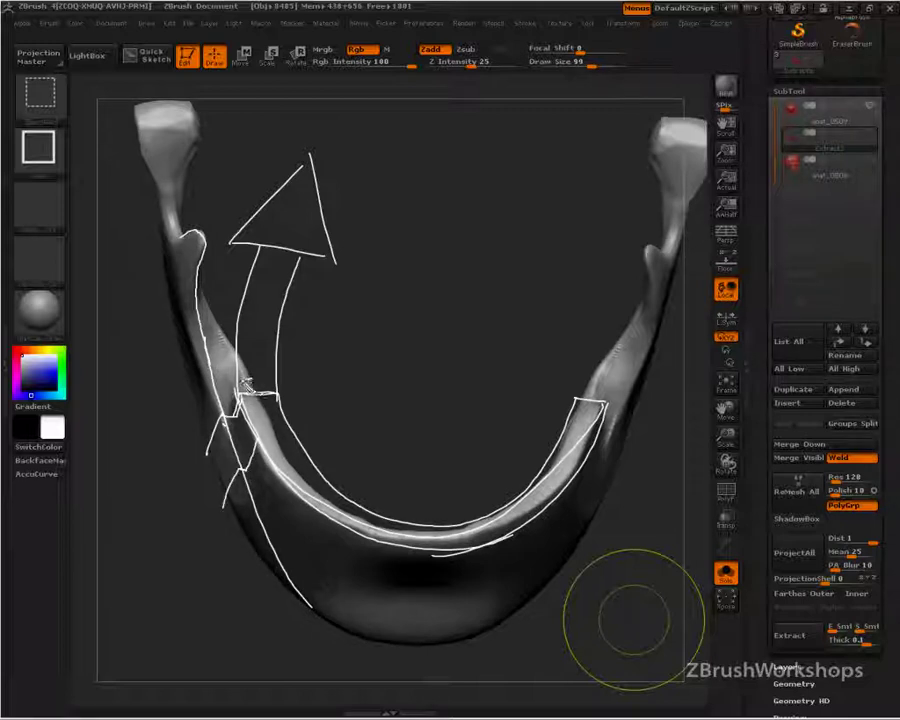
mouse_move(245, 386)
mouse_down()
mouse_move(213, 380)
mouse_move(207, 450)
mouse_up()
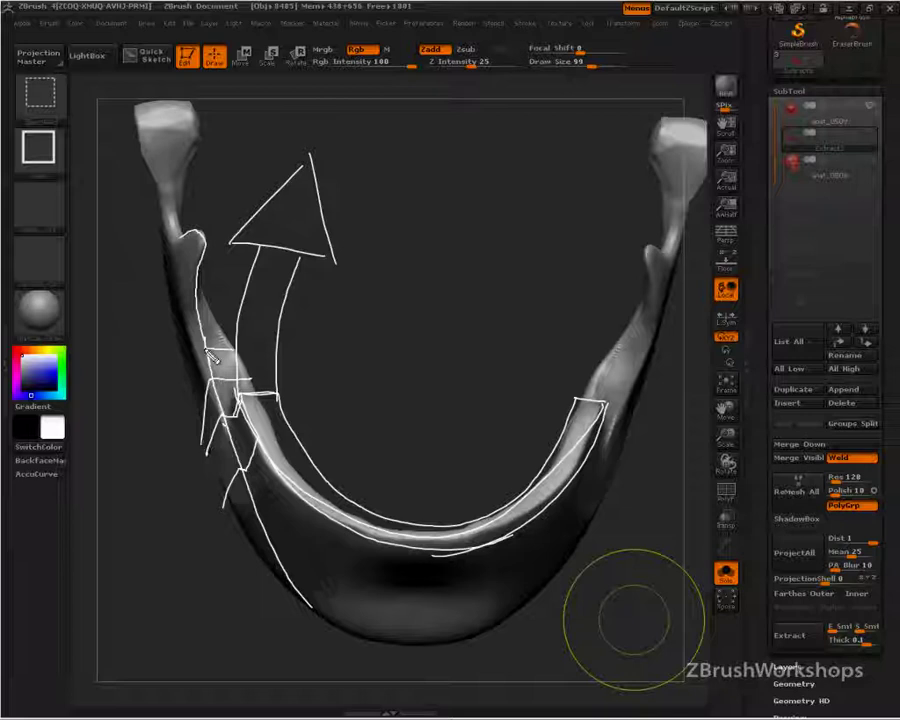
key(Escape)
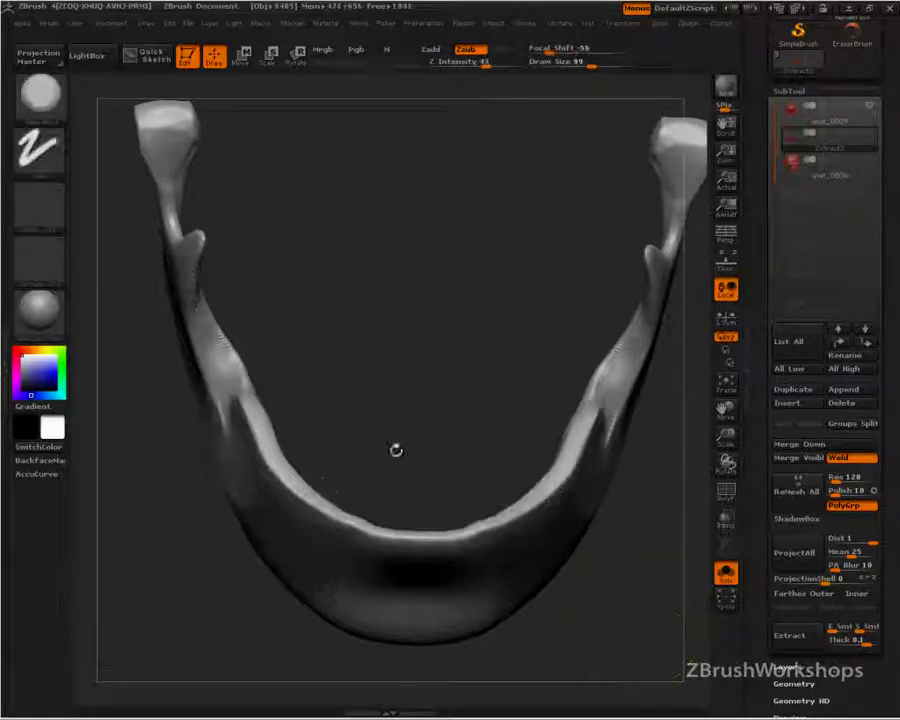
Build up the chin's protuberance along the front lower edge of the jaw with Clay Buildup at draw size 47
drag(396, 450, 225, 430)
key(1)
key(s)
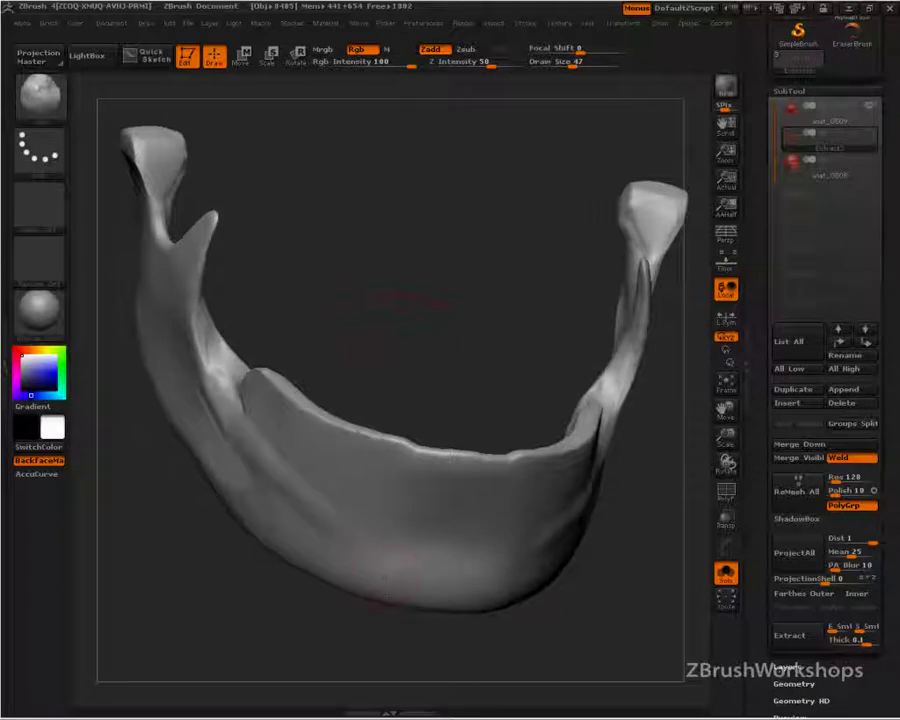
mouse_move(388, 576)
mouse_down()
mouse_move(440, 569)
mouse_move(418, 571)
mouse_move(437, 556)
mouse_move(427, 592)
mouse_move(444, 552)
mouse_move(420, 558)
mouse_move(503, 572)
mouse_move(452, 592)
mouse_move(489, 565)
mouse_move(410, 533)
mouse_move(440, 541)
mouse_move(409, 561)
mouse_move(428, 559)
mouse_move(415, 540)
mouse_move(417, 518)
mouse_move(405, 555)
mouse_up()
key(2)
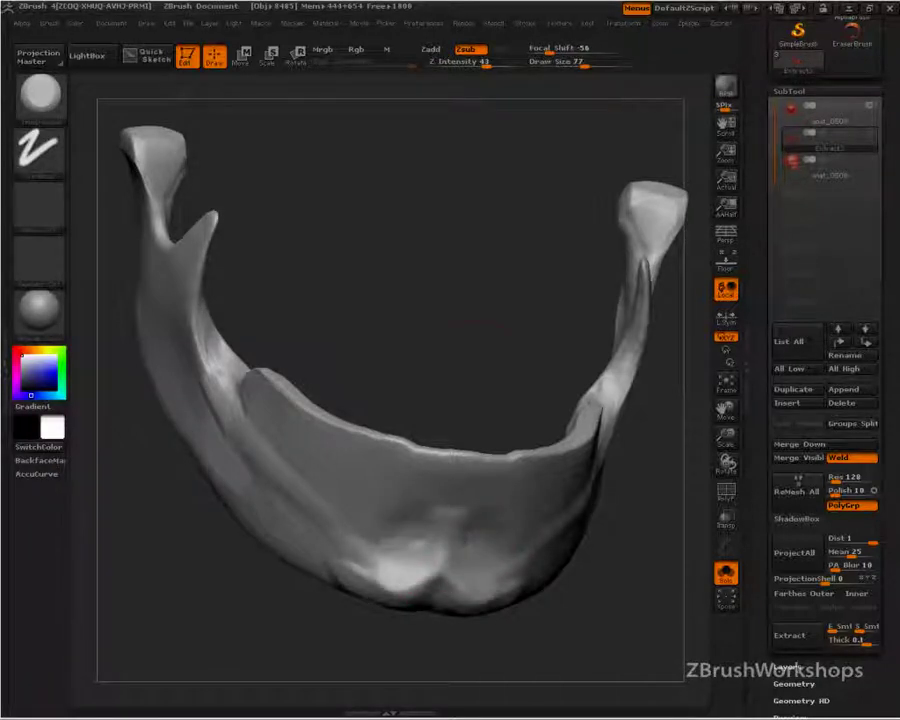
Smooth the new chin forms with backface masking turned on and check the jaw in three-quarter view
mouse_move(440, 210)
mouse_down()
mouse_move(400, 205)
mouse_move(480, 335)
mouse_move(464, 402)
mouse_move(255, 492)
mouse_up()
click(40, 461)
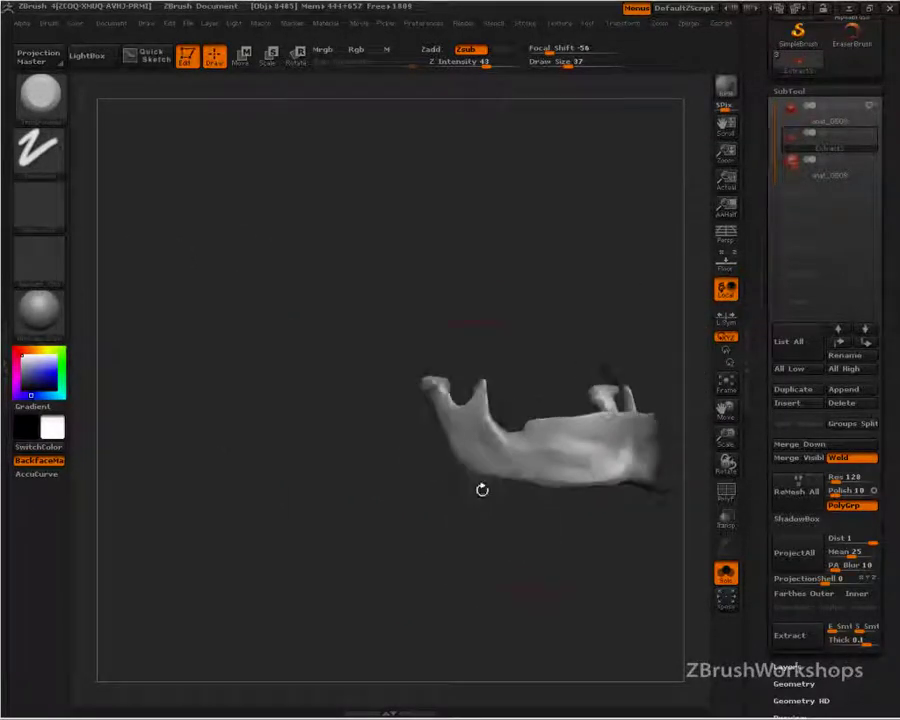
mouse_move(482, 486)
mouse_down()
mouse_move(579, 589)
mouse_move(412, 573)
mouse_move(557, 590)
mouse_move(520, 546)
mouse_move(557, 579)
mouse_move(590, 585)
mouse_up()
Annotate the tooth-bearing strip along the jaw's upper rim with an outline and evenly spaced cross lines
key(ctrl+shift)
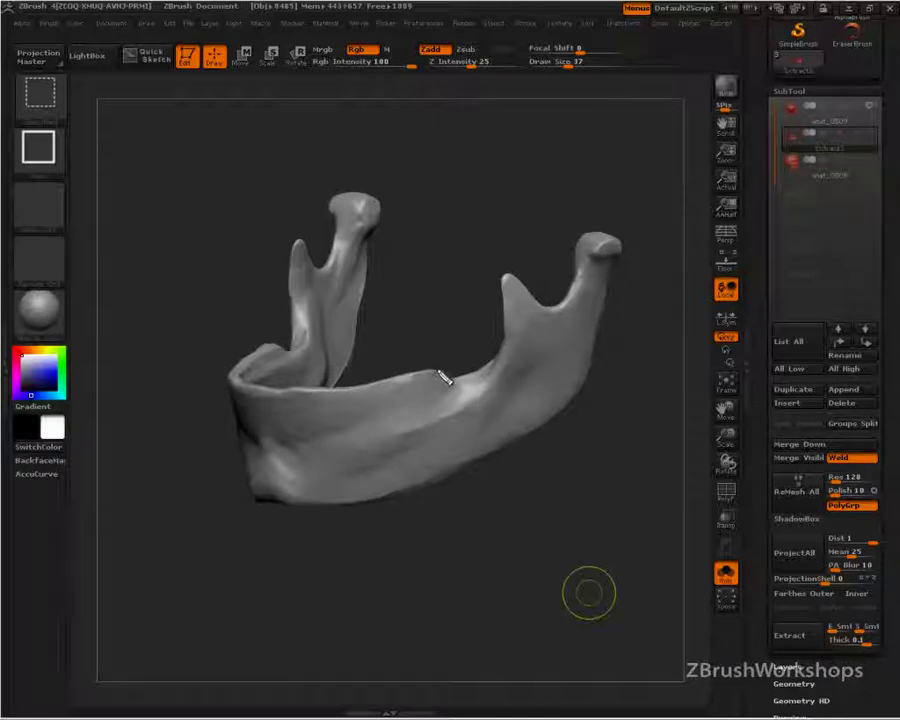
mouse_move(452, 407)
ctrl+shift+mouse_down()
mouse_move(291, 438)
mouse_move(240, 420)
mouse_move(271, 430)
ctrl+shift+mouse_up()
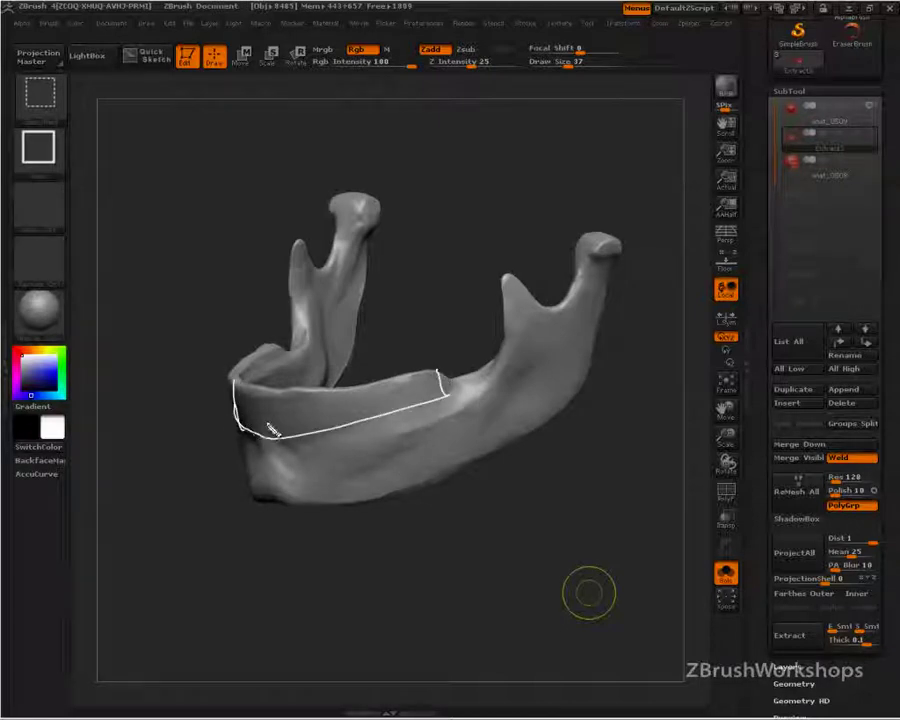
ctrl+shift+drag(247, 390, 333, 407)
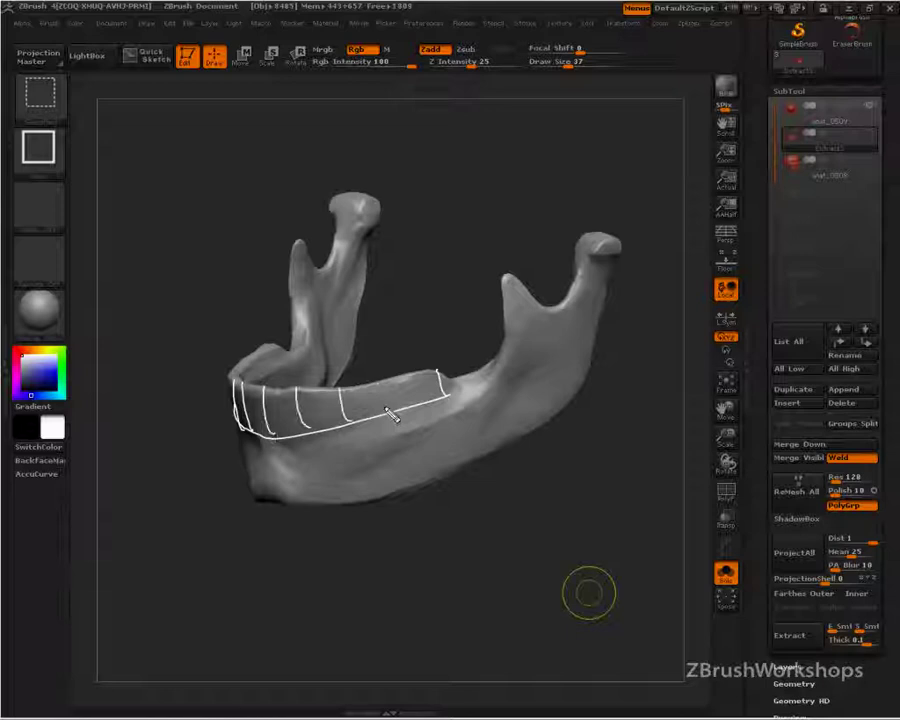
mouse_move(391, 415)
ctrl+shift+mouse_down()
mouse_move(440, 400)
mouse_move(400, 375)
mouse_move(301, 378)
mouse_move(283, 352)
mouse_move(296, 372)
mouse_move(250, 373)
mouse_move(265, 383)
mouse_move(280, 372)
ctrl+shift+mouse_up()
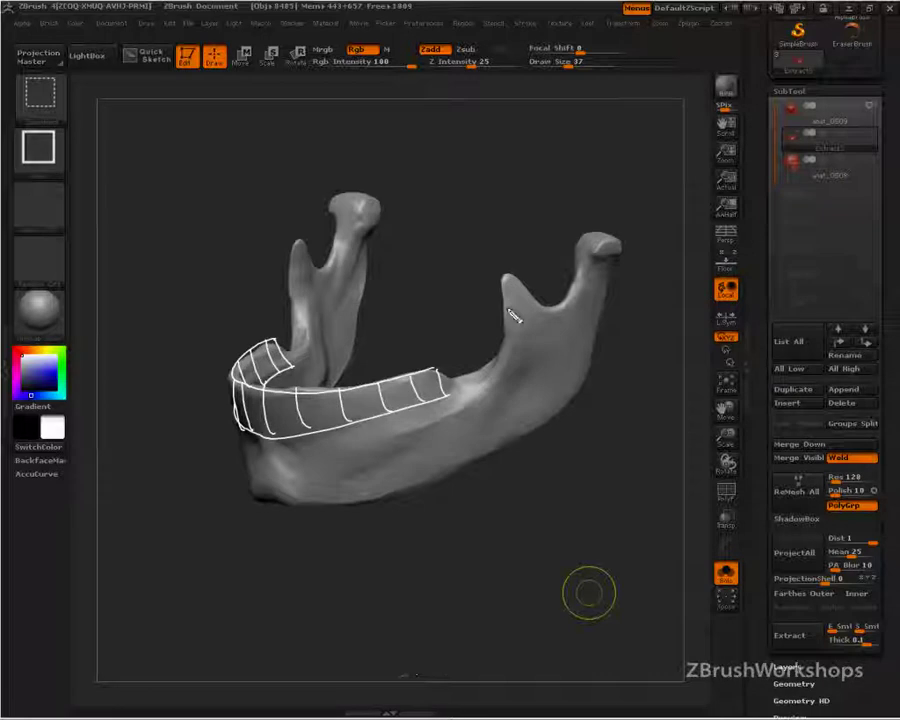
Outline the coronoid process, condyle, ramus and lower jaw edge with annotation lines, including the oblique line along the jaw body
mouse_move(506, 276)
mouse_down()
mouse_move(498, 345)
mouse_move(412, 428)
mouse_move(309, 457)
mouse_up()
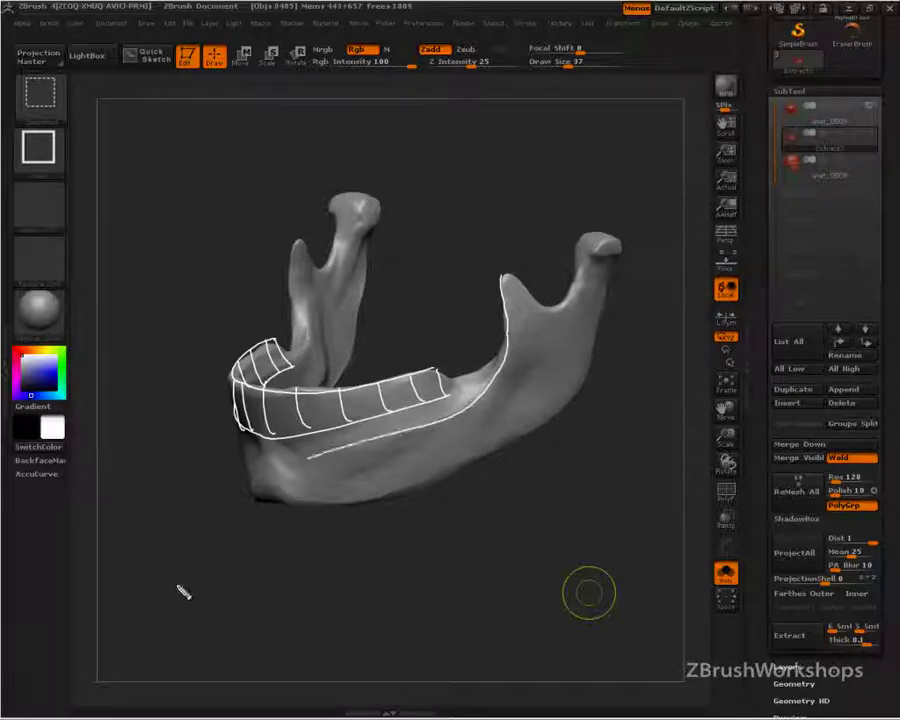
drag(505, 284, 579, 331)
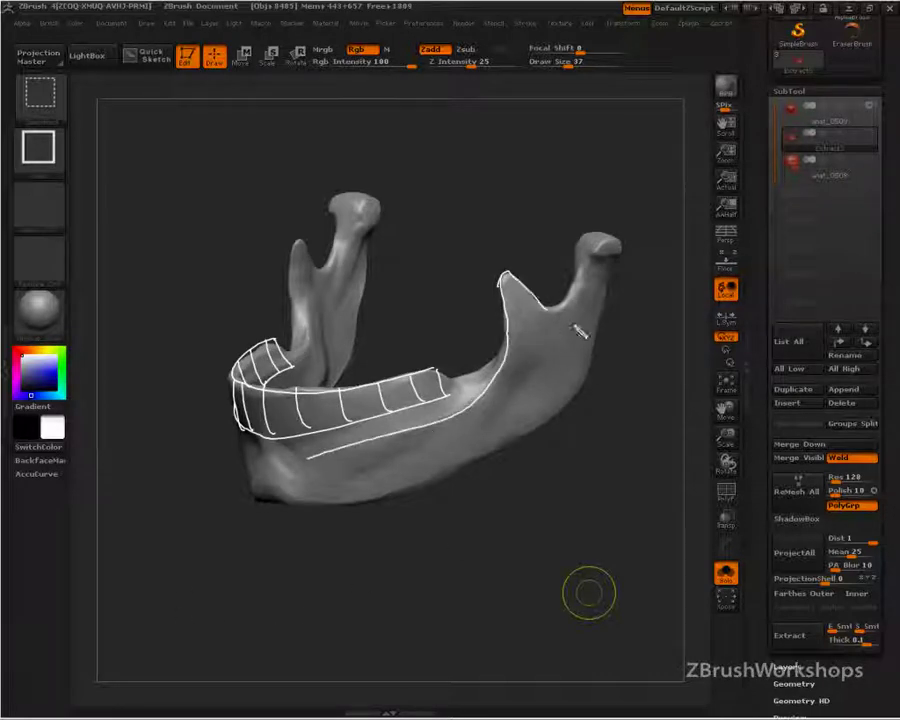
mouse_move(594, 236)
mouse_down()
mouse_move(612, 239)
mouse_move(612, 262)
mouse_move(598, 278)
mouse_move(604, 296)
mouse_move(573, 321)
mouse_up()
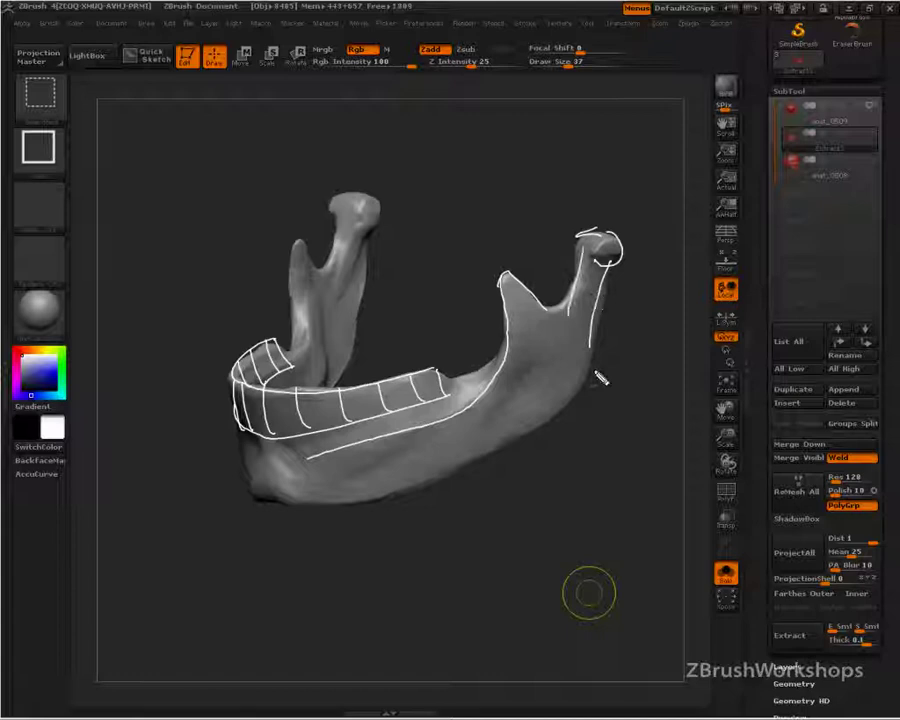
mouse_move(600, 378)
mouse_down()
mouse_move(581, 420)
mouse_move(451, 488)
mouse_move(380, 505)
mouse_move(252, 497)
mouse_move(298, 512)
mouse_up()
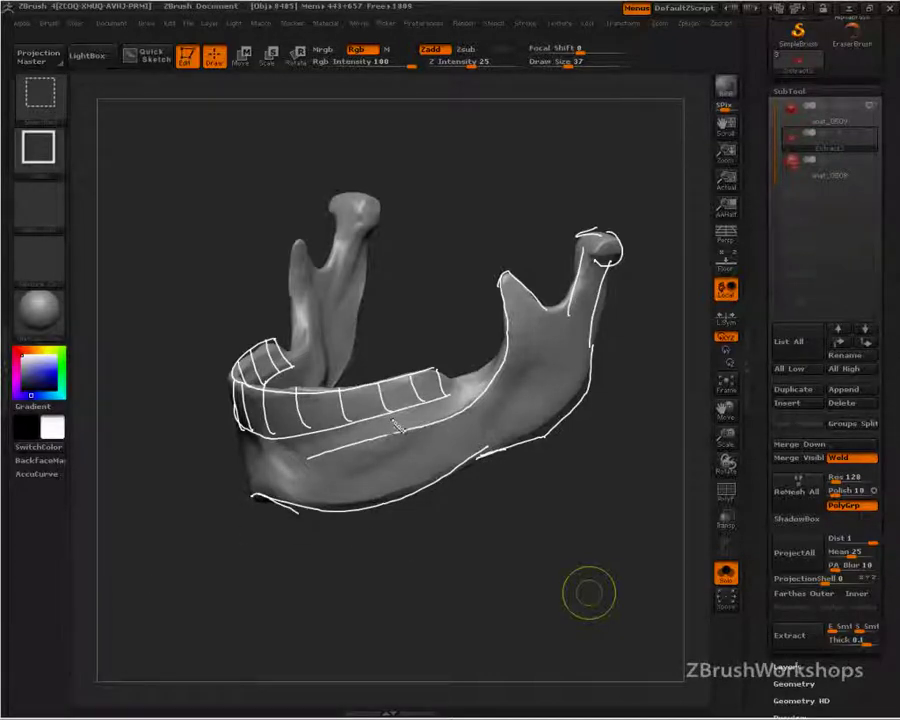
Draw red annotation arrows running back and up through the hollow behind the tooth row, and clear the markup
mouse_move(341, 440)
mouse_down()
mouse_move(437, 416)
mouse_move(477, 357)
mouse_up()
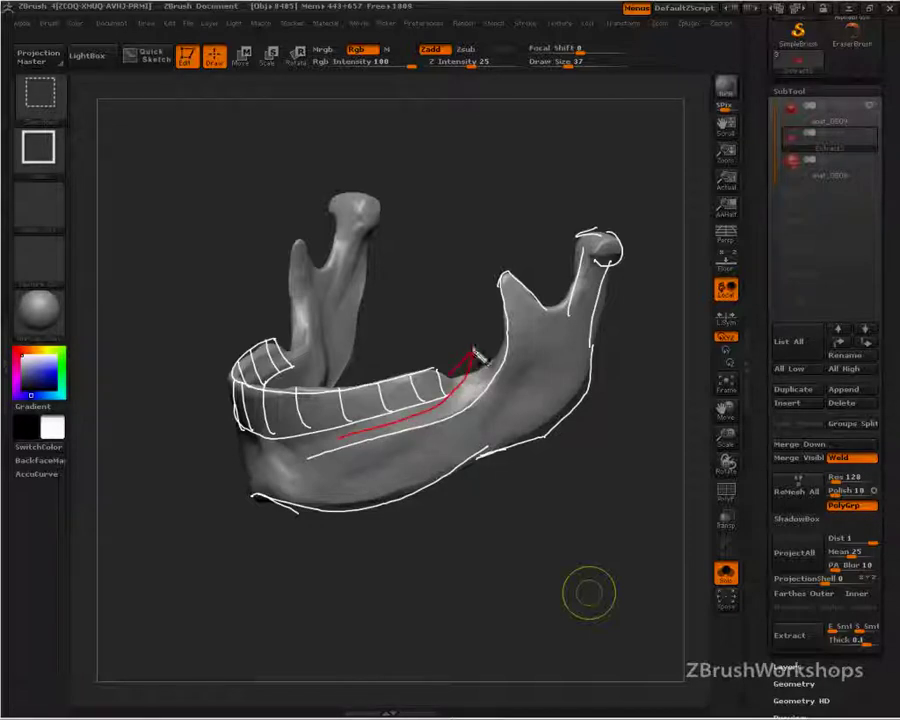
drag(378, 440, 497, 361)
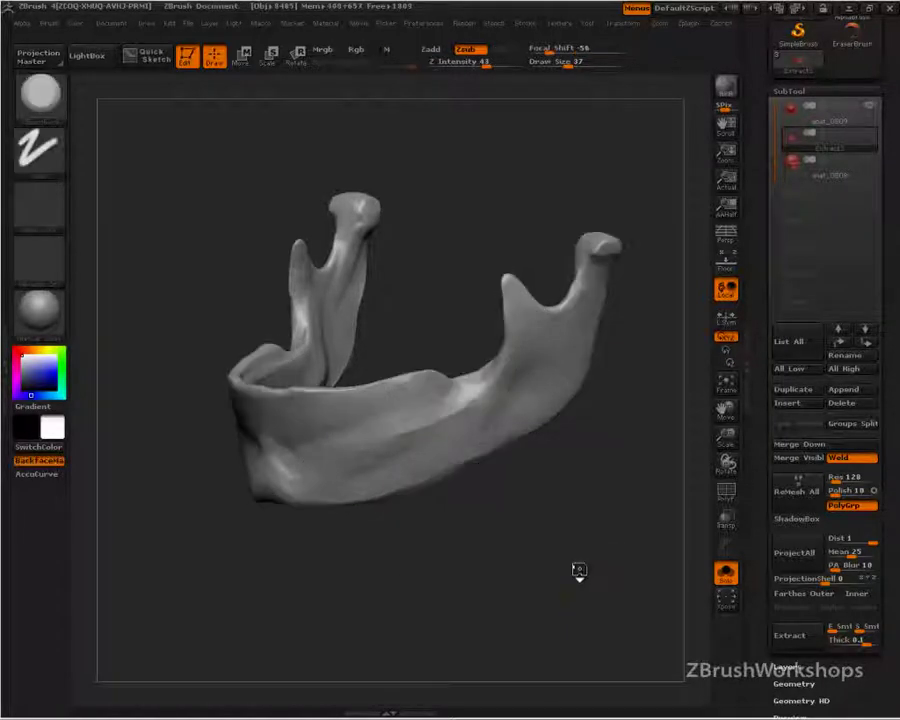
Thicken the inner surface of the jaw body behind the chin with Clay Buildup at draw size 83
mouse_move(579, 573)
mouse_down()
mouse_move(597, 585)
mouse_move(542, 587)
mouse_move(546, 548)
mouse_move(569, 538)
mouse_move(404, 380)
mouse_up()
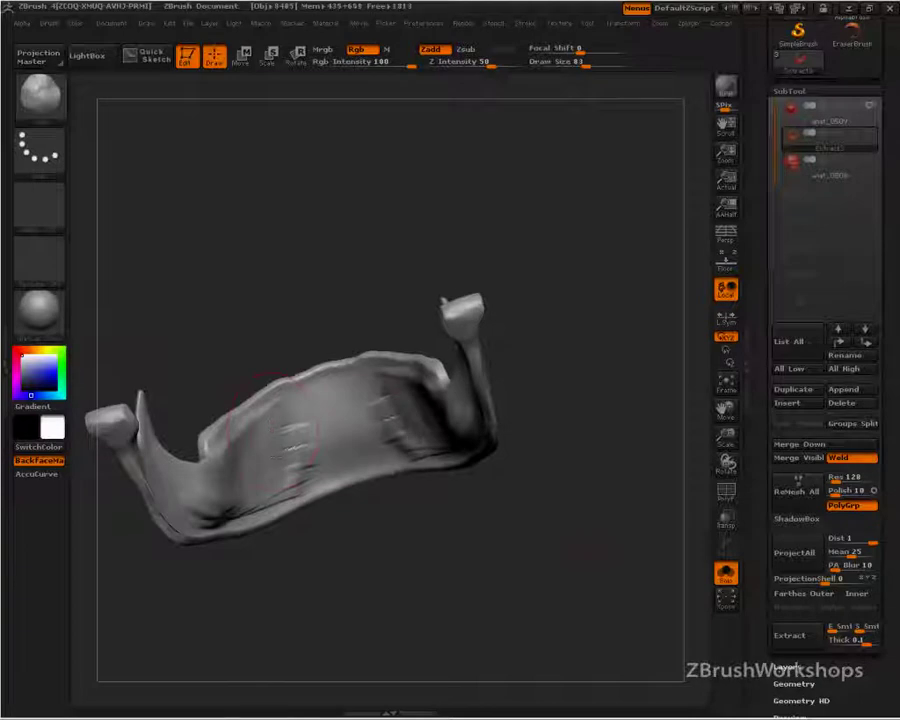
mouse_move(274, 432)
mouse_down()
mouse_move(318, 408)
mouse_move(324, 390)
mouse_move(318, 401)
mouse_move(374, 430)
mouse_move(378, 463)
mouse_move(222, 510)
mouse_move(250, 468)
mouse_move(236, 480)
mouse_move(255, 436)
mouse_move(276, 464)
mouse_move(314, 478)
mouse_move(334, 470)
mouse_move(347, 444)
mouse_move(300, 482)
mouse_move(257, 458)
mouse_move(266, 474)
mouse_move(252, 428)
mouse_move(289, 474)
mouse_up()
drag(389, 533, 418, 556)
drag(500, 497, 520, 490)
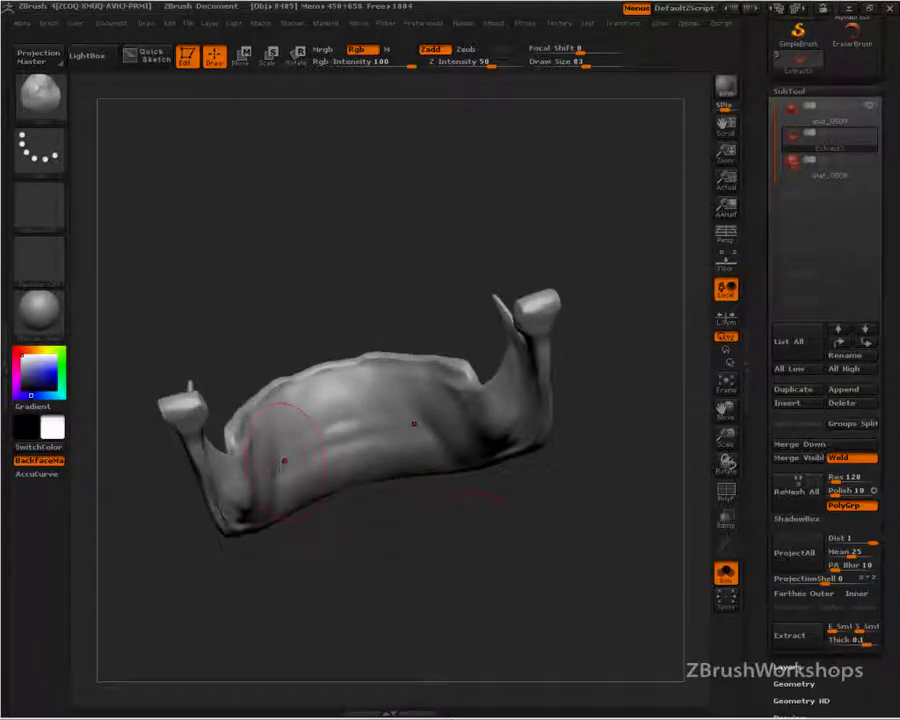
Extend the buildup along the inner lower side of the jaw body and smooth the strokes
drag(290, 538, 190, 520)
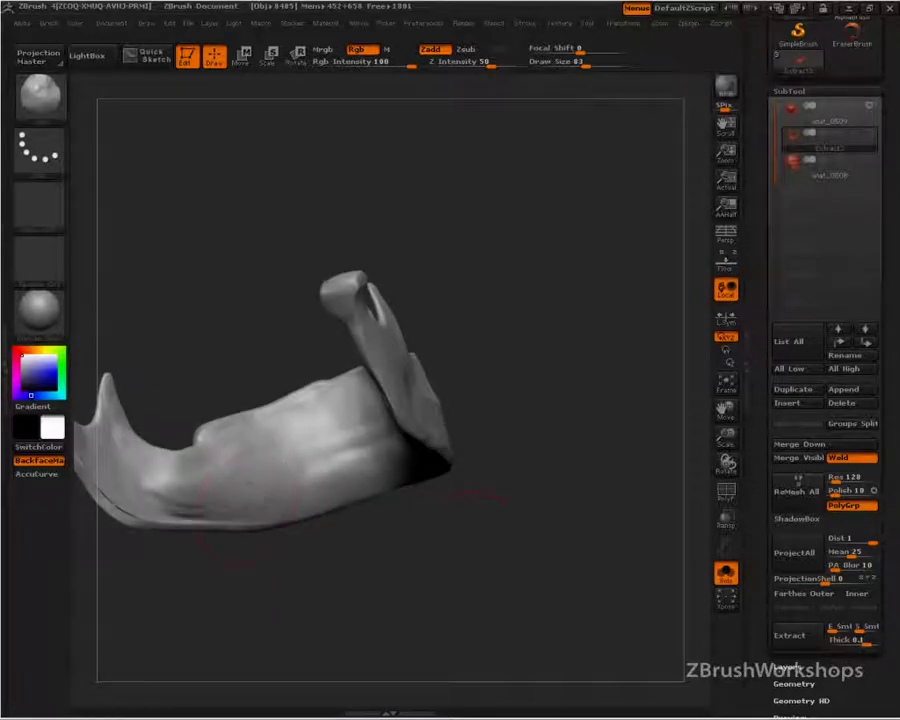
mouse_move(369, 544)
mouse_down()
mouse_move(465, 535)
mouse_move(378, 544)
mouse_up()
key(shift)
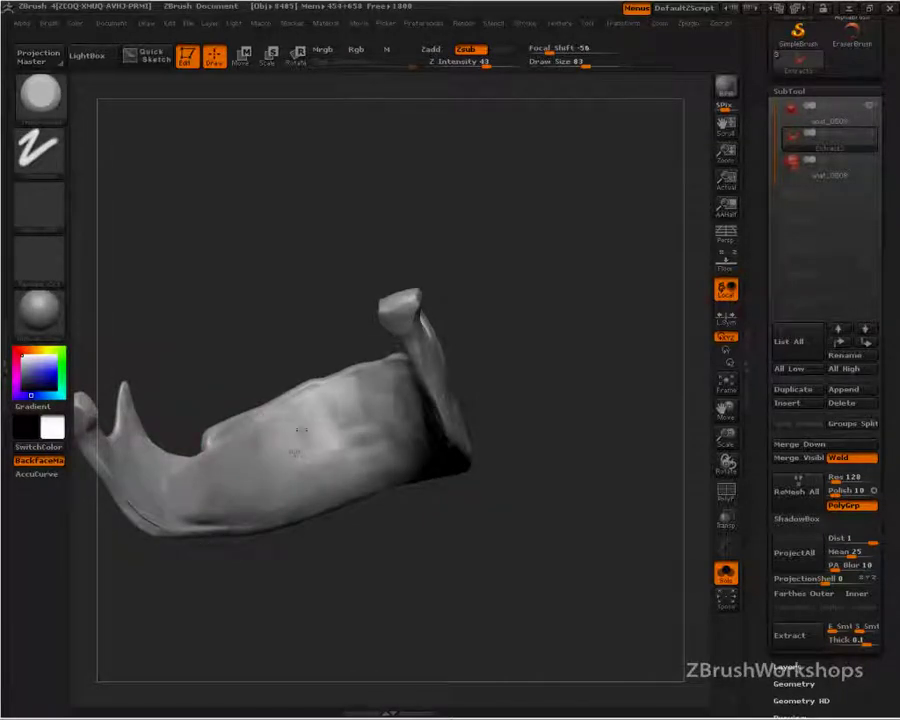
drag(304, 420, 385, 450)
mouse_move(410, 545)
mouse_down()
mouse_move(474, 560)
mouse_move(444, 548)
mouse_move(504, 621)
mouse_move(488, 663)
mouse_move(476, 522)
mouse_move(468, 589)
mouse_move(488, 597)
mouse_move(578, 508)
mouse_up()
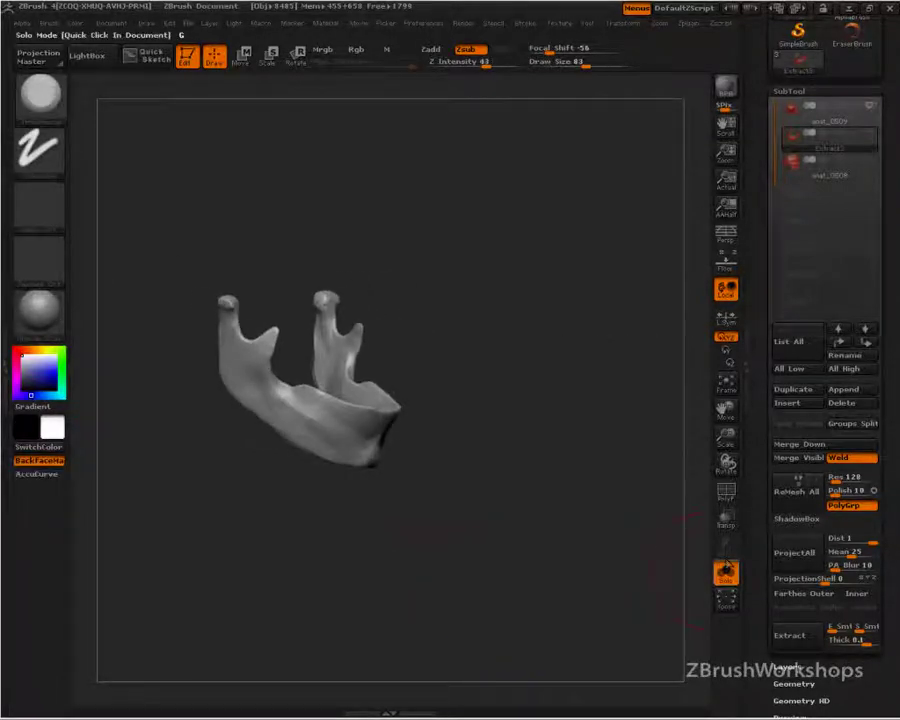
Turn off Solo mode to show the whole skull and frame it in side profile
click(726, 574)
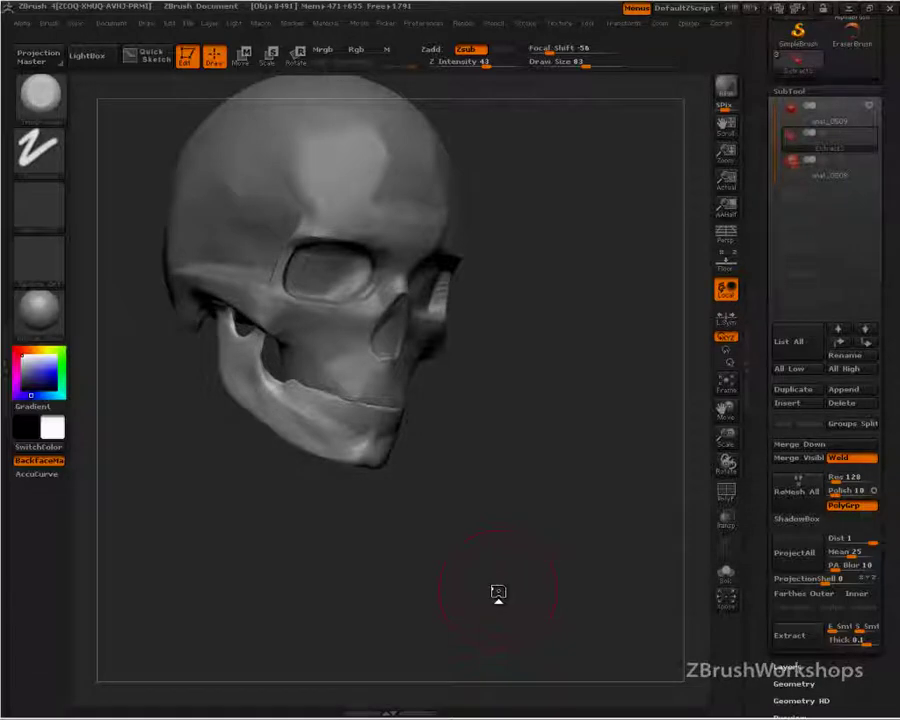
drag(474, 585, 585, 583)
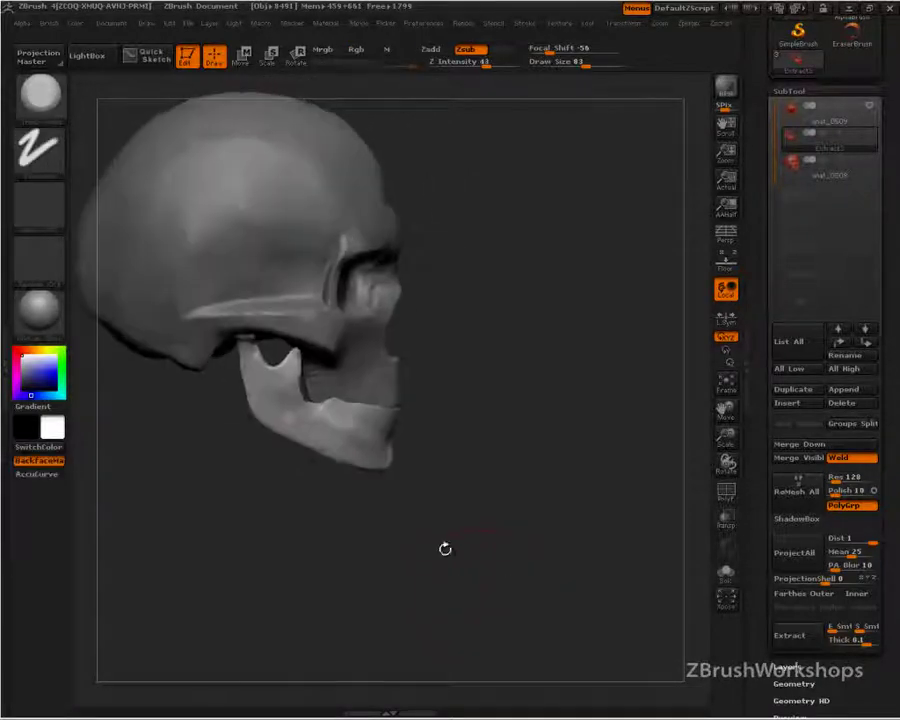
mouse_move(442, 542)
alt+mouse_down()
mouse_move(573, 620)
mouse_move(556, 586)
alt+mouse_up()
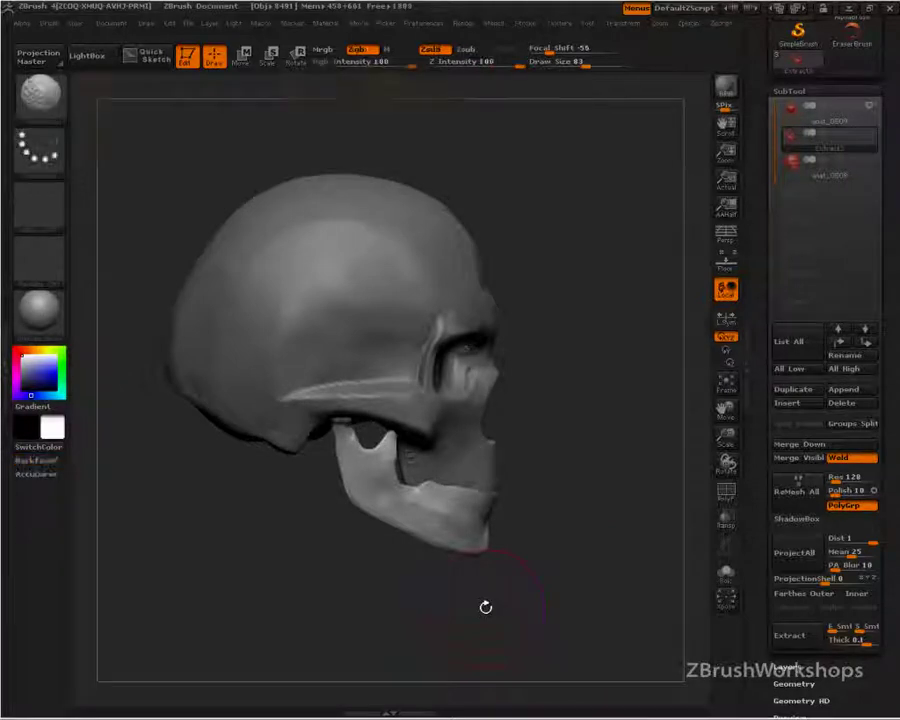
Display the Spotlight reference photos and enlarge the one showing the skull's side profile facing the same way as the model
key(z)
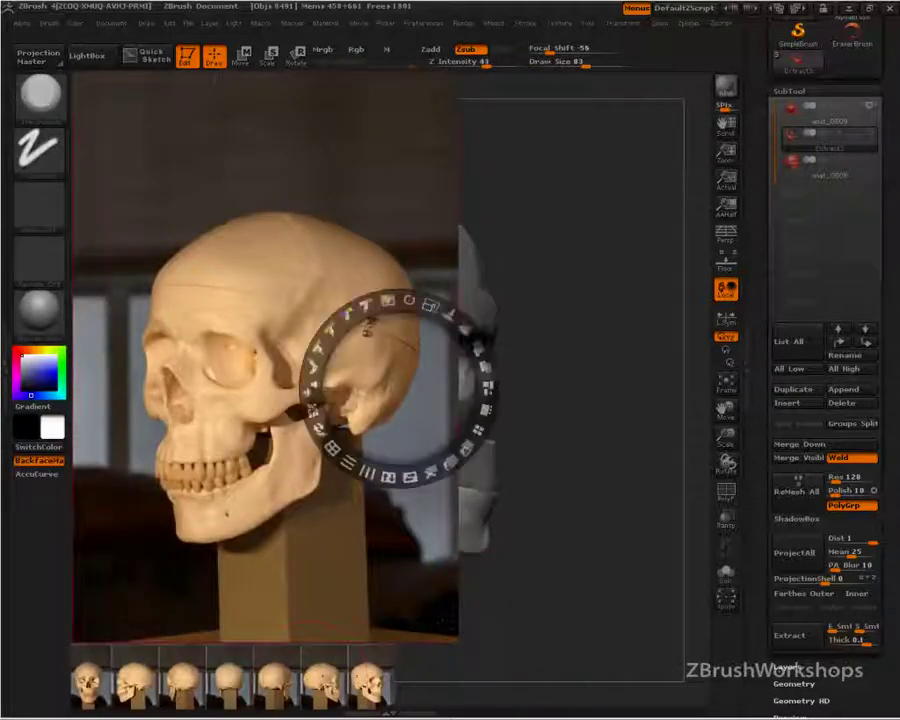
click(331, 686)
click(330, 686)
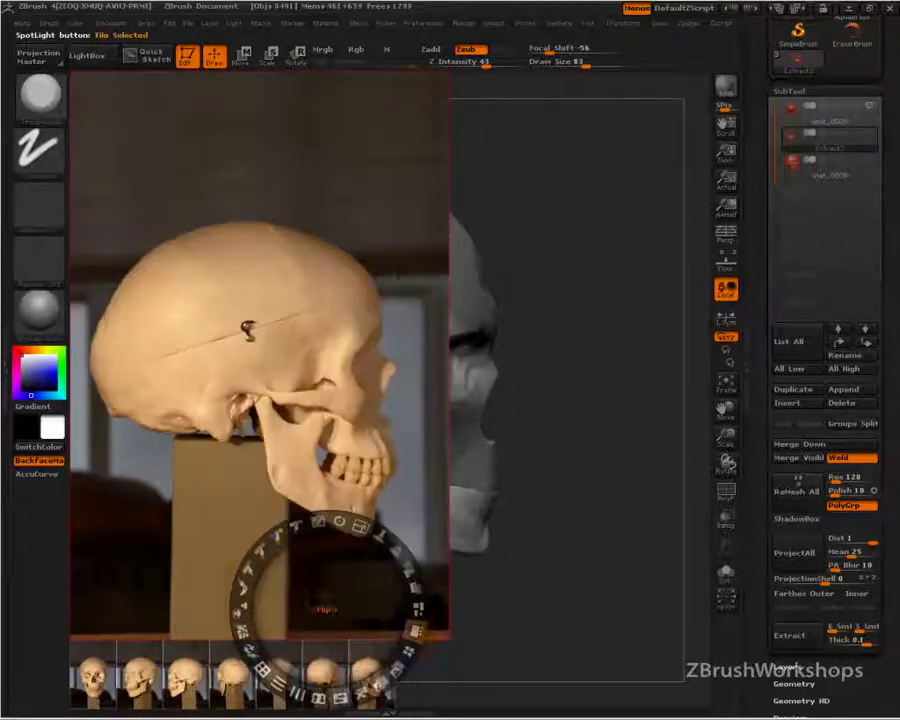
Lower the opacity of the profile reference photo so the model shows through, and exit Spotlight editing
key(shift+z)
key(shift+z)
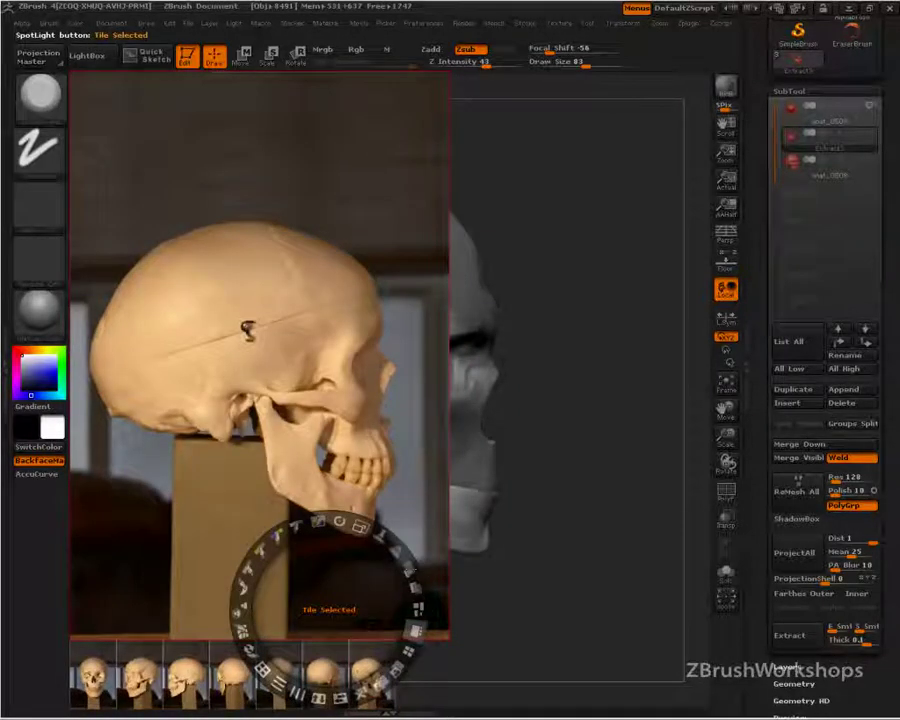
drag(405, 578, 377, 518)
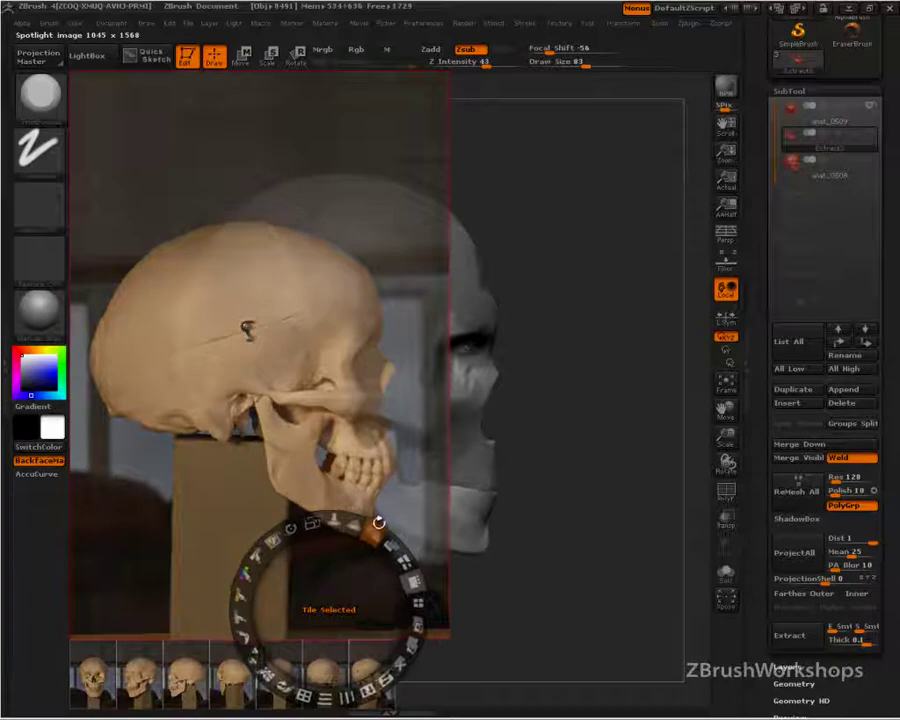
key(z)
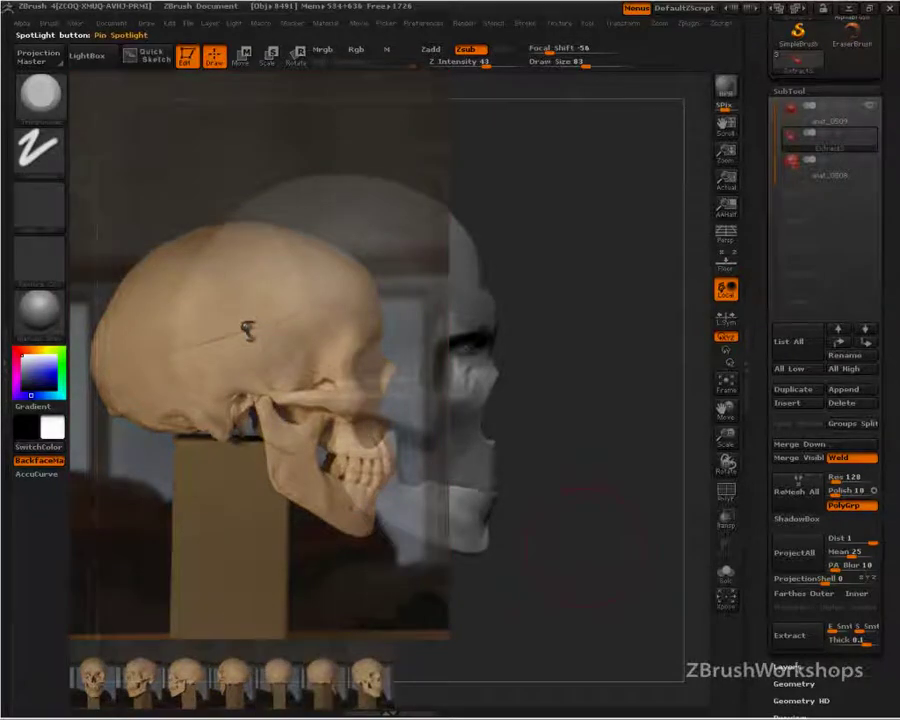
Align the skull model with the semi-transparent profile photo by matching its position, scale and rotation
drag(590, 545, 563, 568)
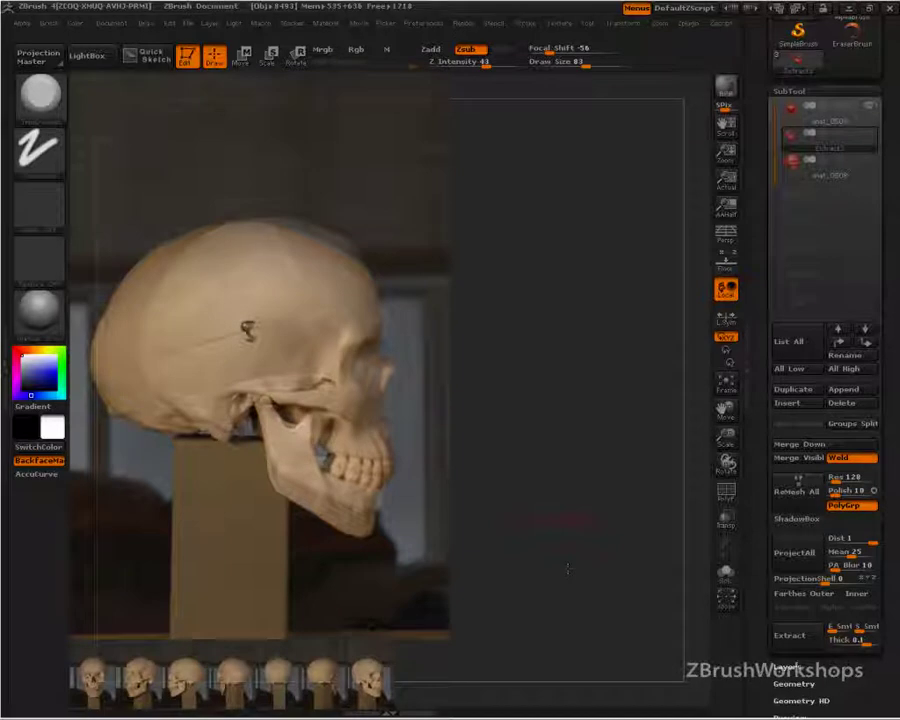
drag(461, 660, 518, 614)
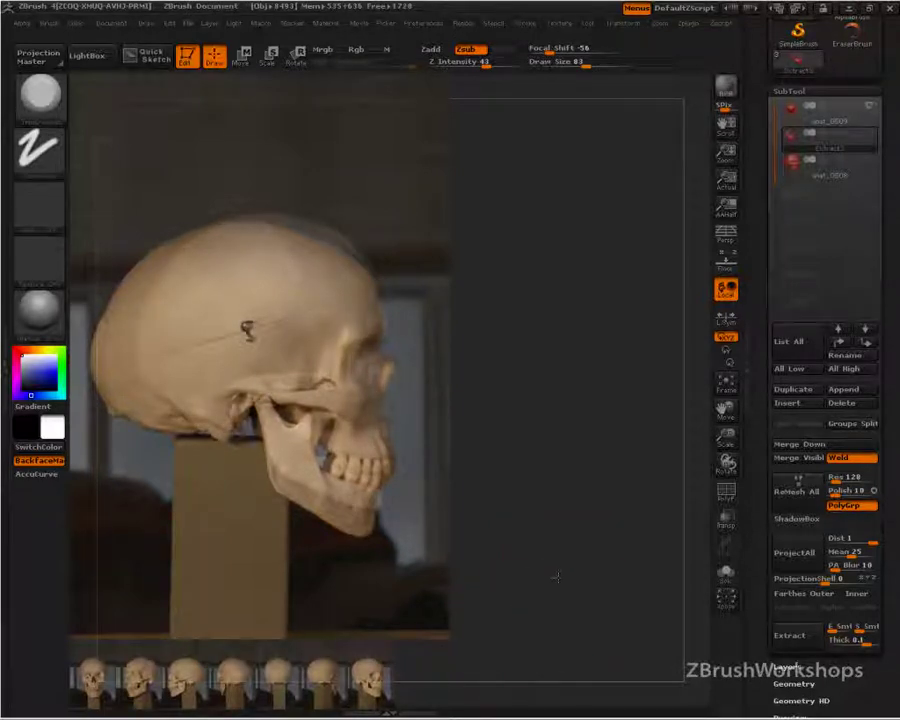
mouse_move(556, 575)
alt+mouse_down()
mouse_move(557, 540)
mouse_move(558, 579)
mouse_move(554, 586)
mouse_move(545, 578)
mouse_move(551, 589)
mouse_move(553, 540)
alt+mouse_up()
drag(549, 593, 545, 597)
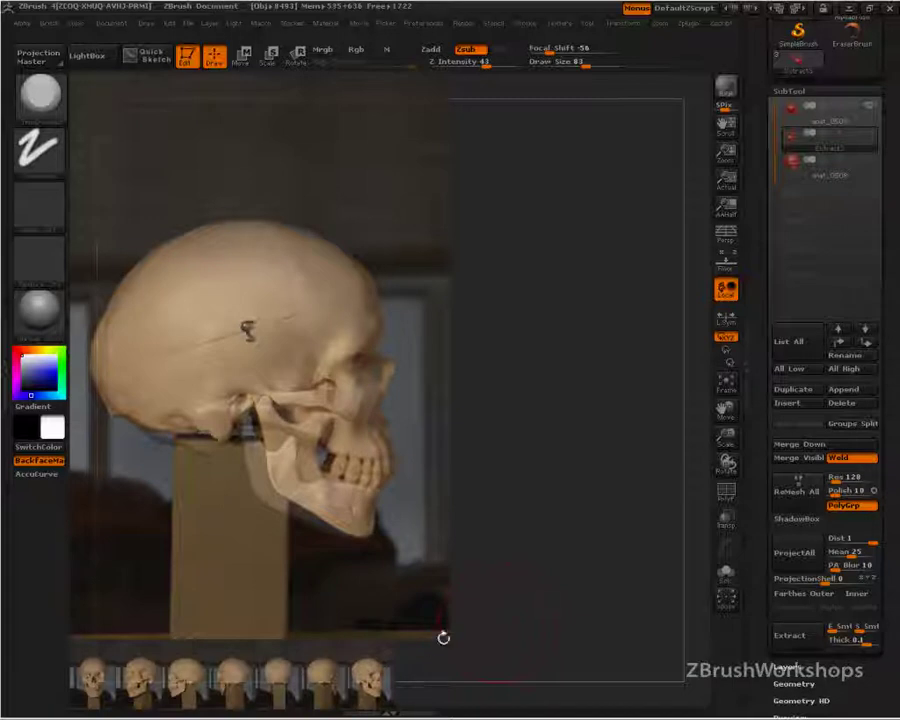
drag(443, 637, 438, 551)
drag(405, 526, 417, 480)
Toggle the reference overlay off and on to compare the mandible's ramus and jaw angle with the photo
key(z)
key(z)
key(shift+z)
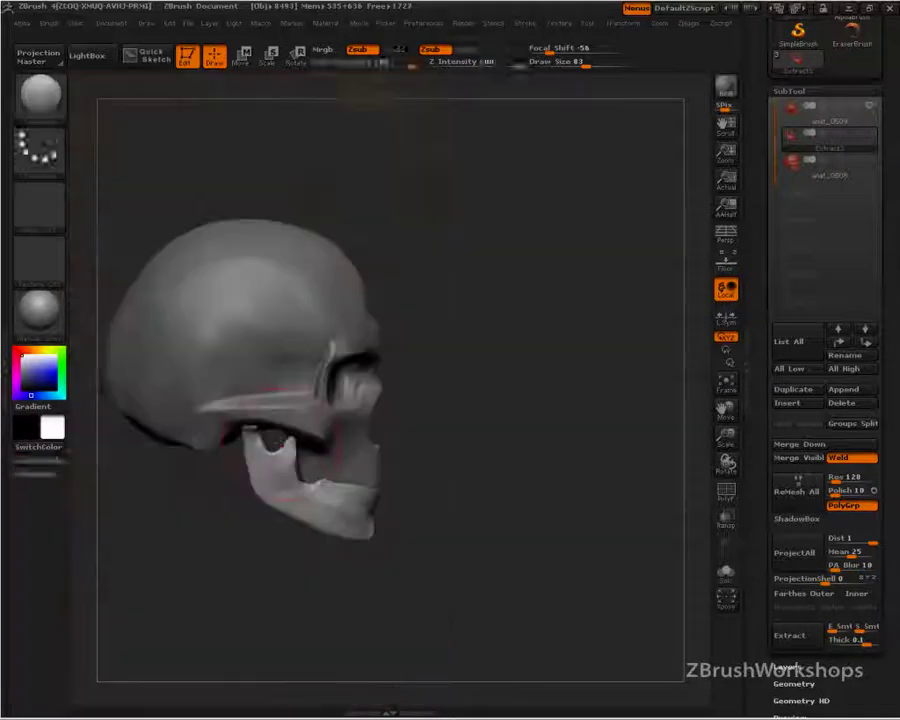
key(shift+z)
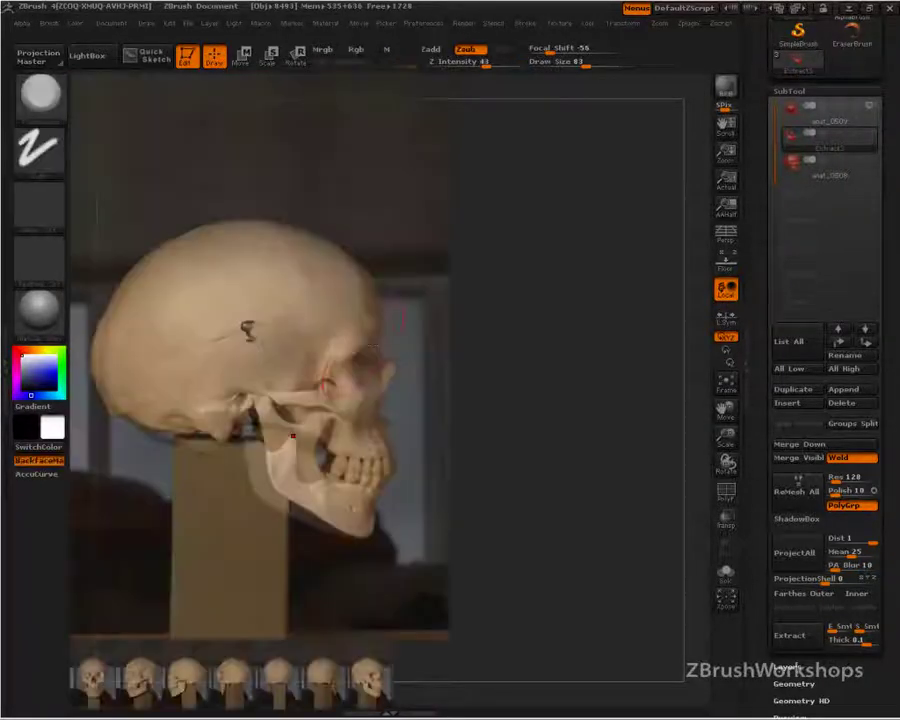
Compare the model's upper jaw, tooth area and mandible with the profile photo by repeatedly hiding and showing the reference overlay
key(shift+z)
key(shift+z)
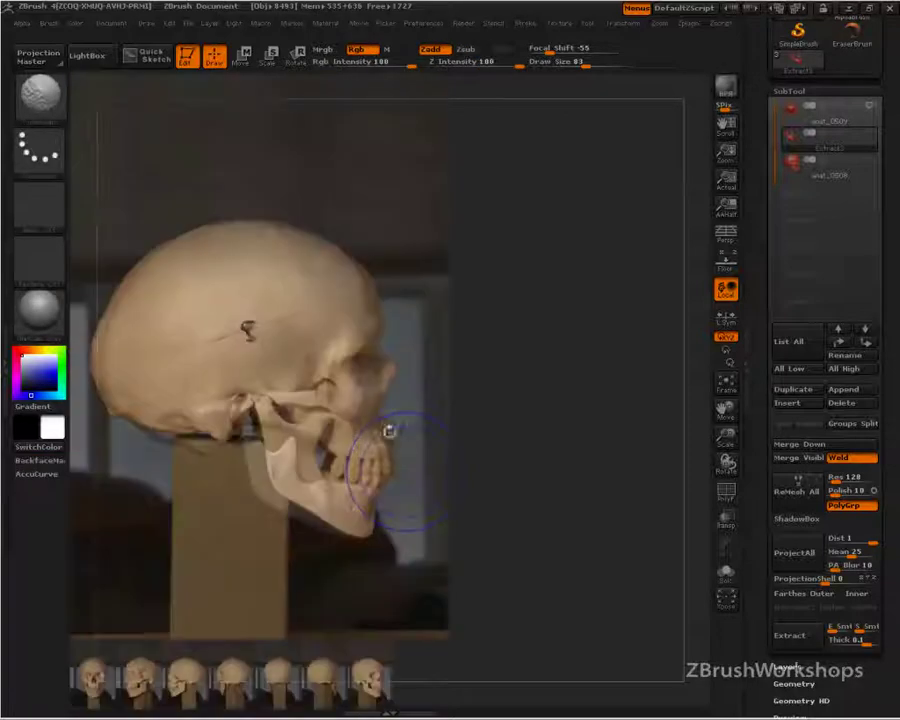
key(shift+z)
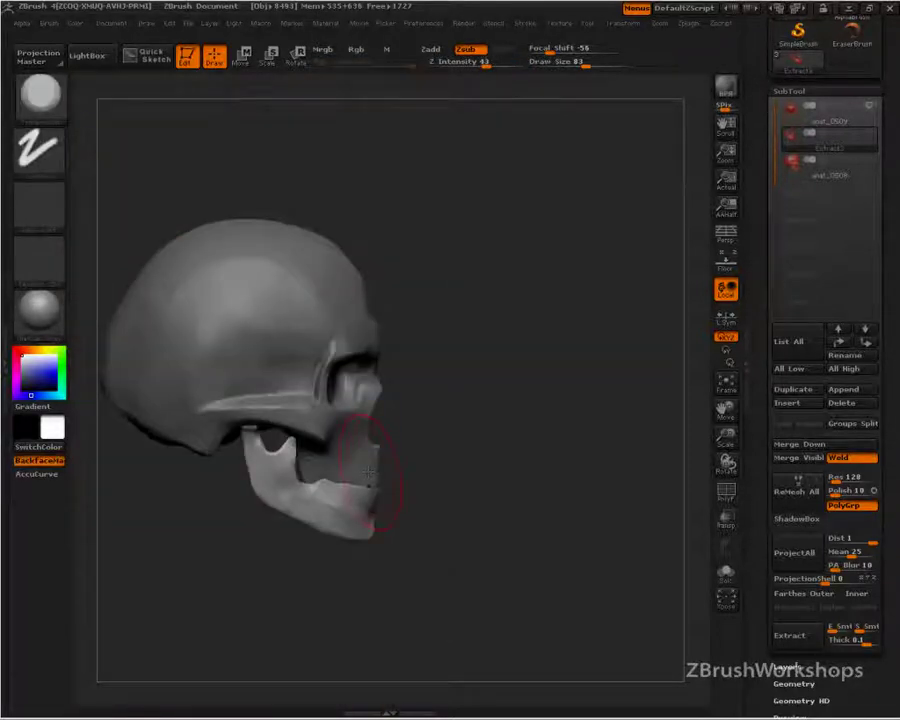
key(shift+z)
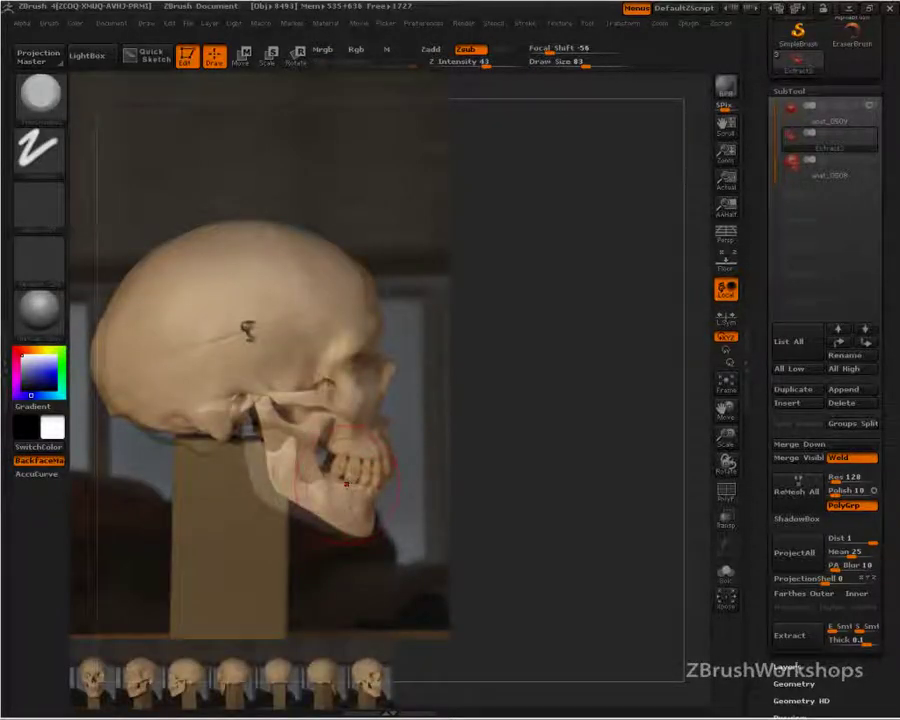
key(z)
key(shift+z)
key(z)
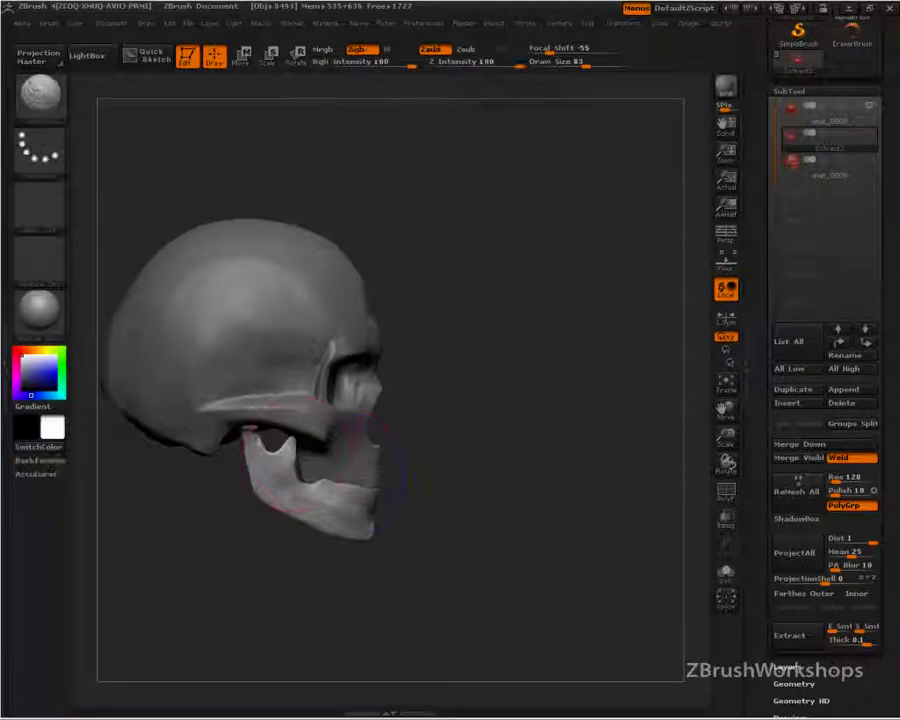
key(shift+z)
key(shift+z)
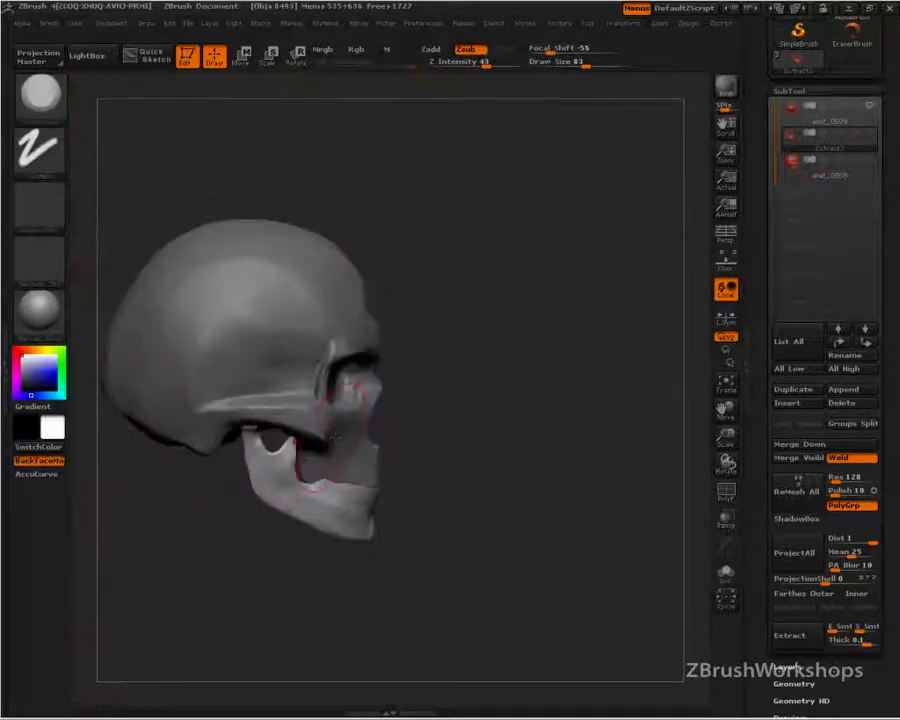
key(shift+z)
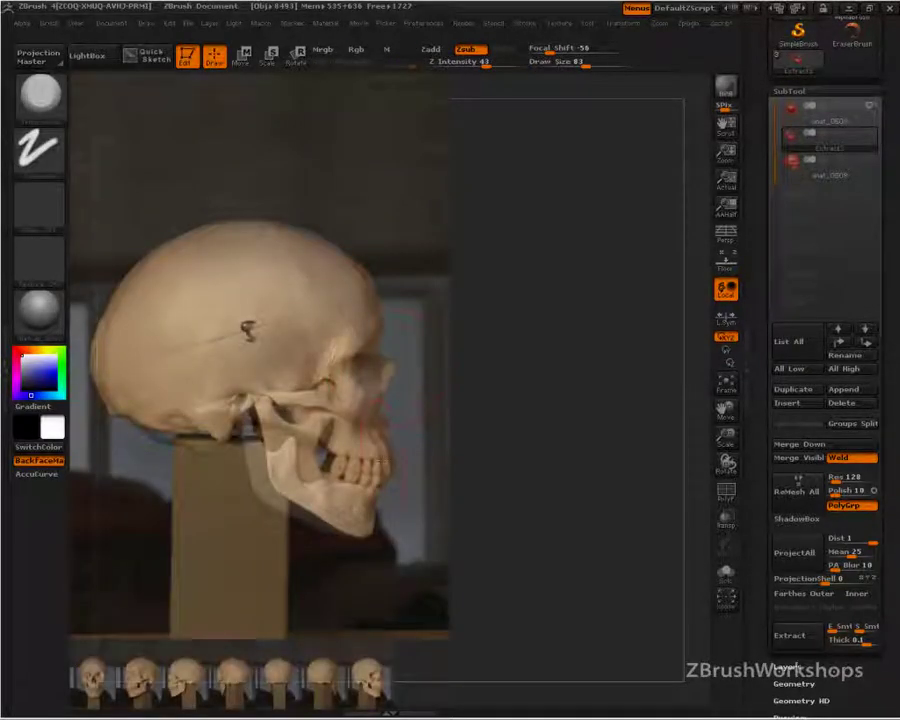
key(shift+z)
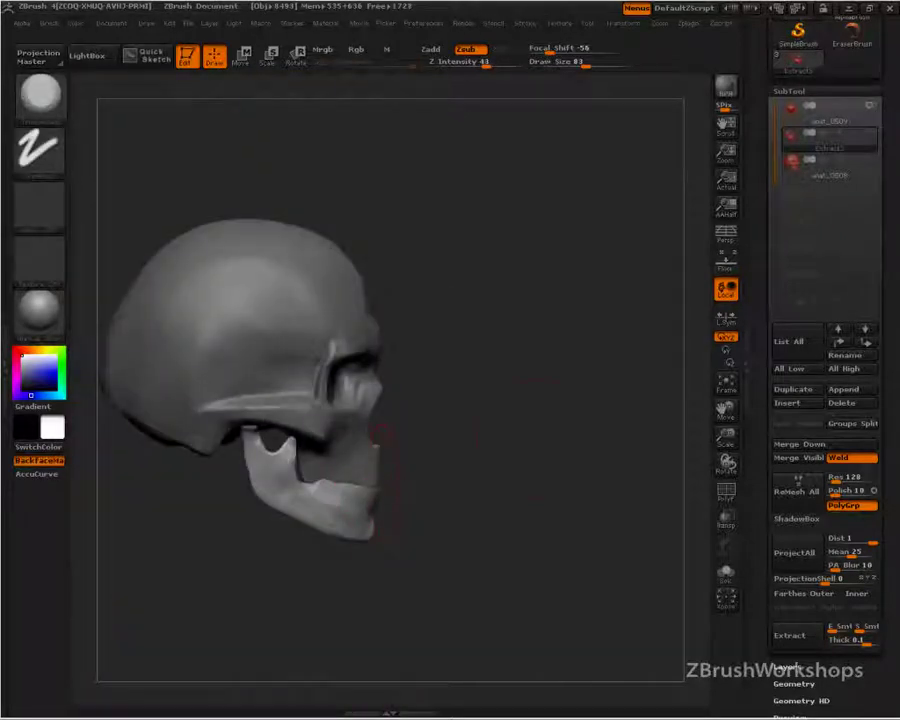
Switch to the main skull subtool anat_0509, make the mandible subtool visible, and check both against the overlaid profile photo
click(815, 117)
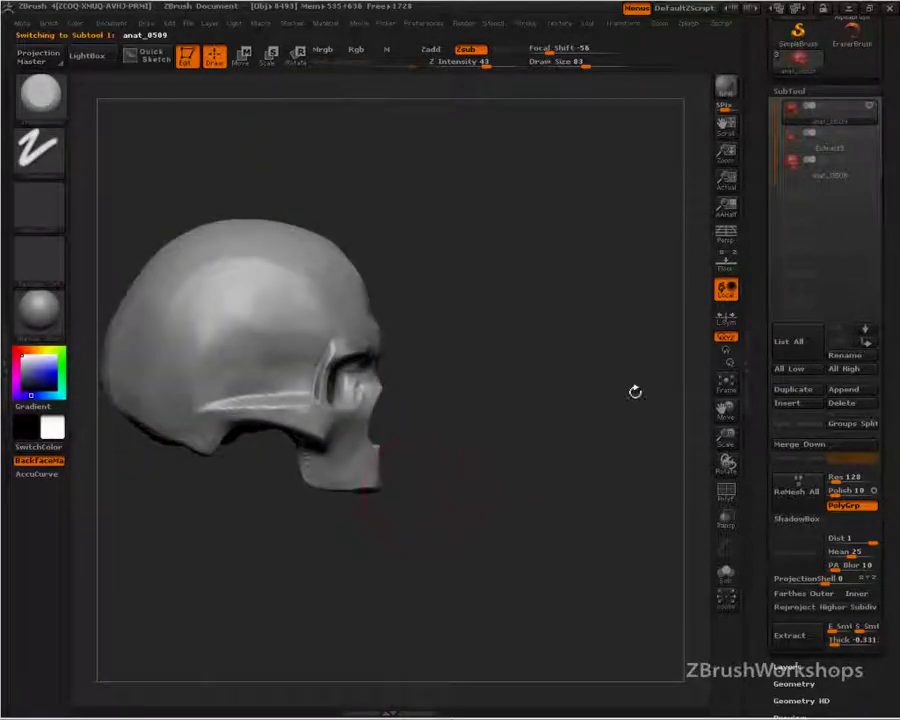
click(870, 135)
key(shift+z)
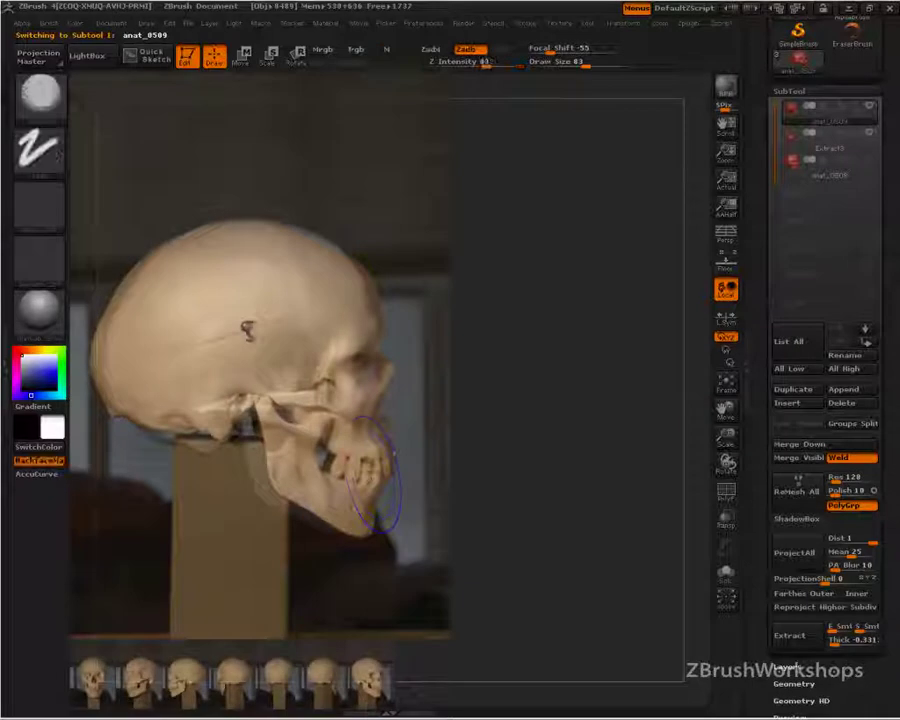
key(z)
key(shift+z)
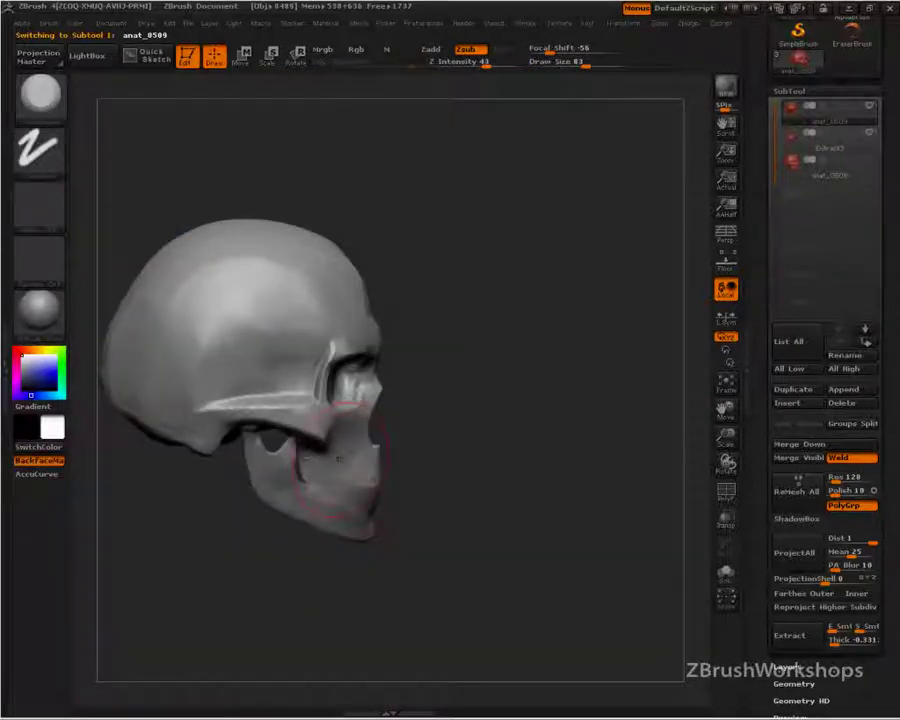
key(shift+t)
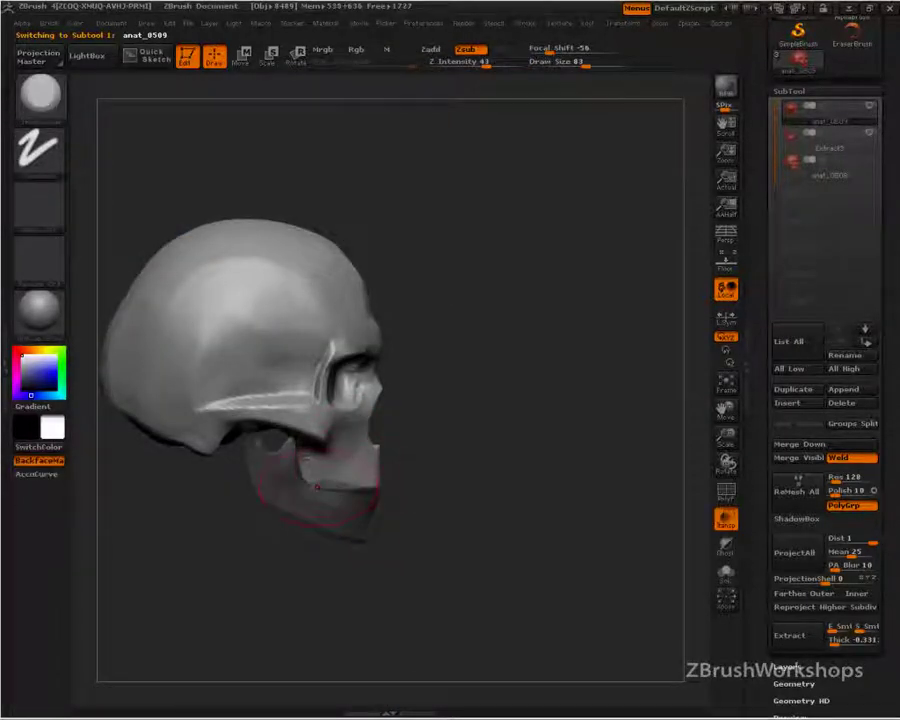
key(ctrl+shift+t)
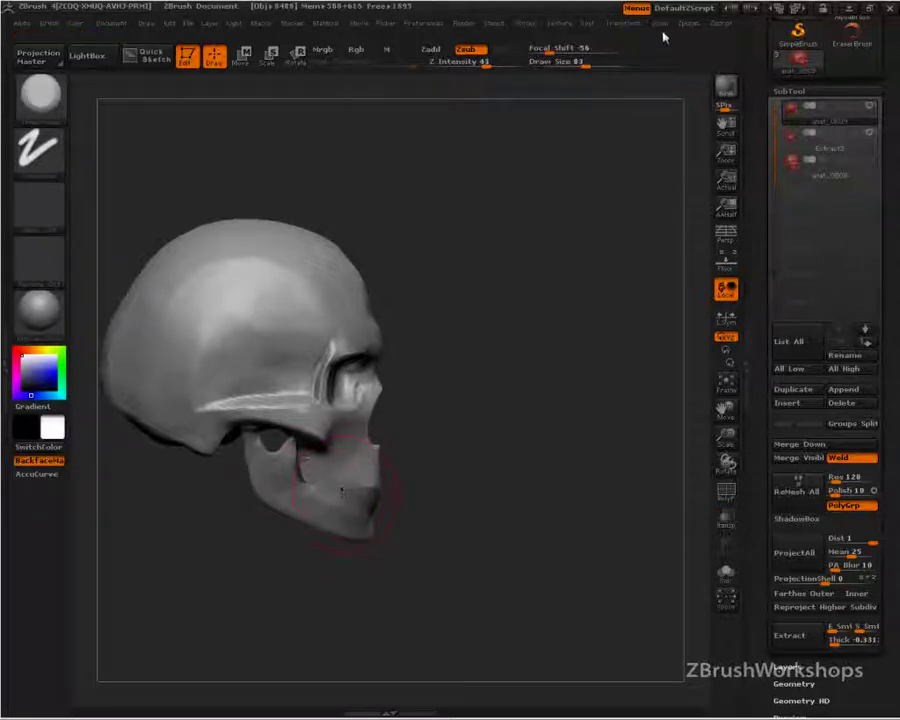
click(626, 23)
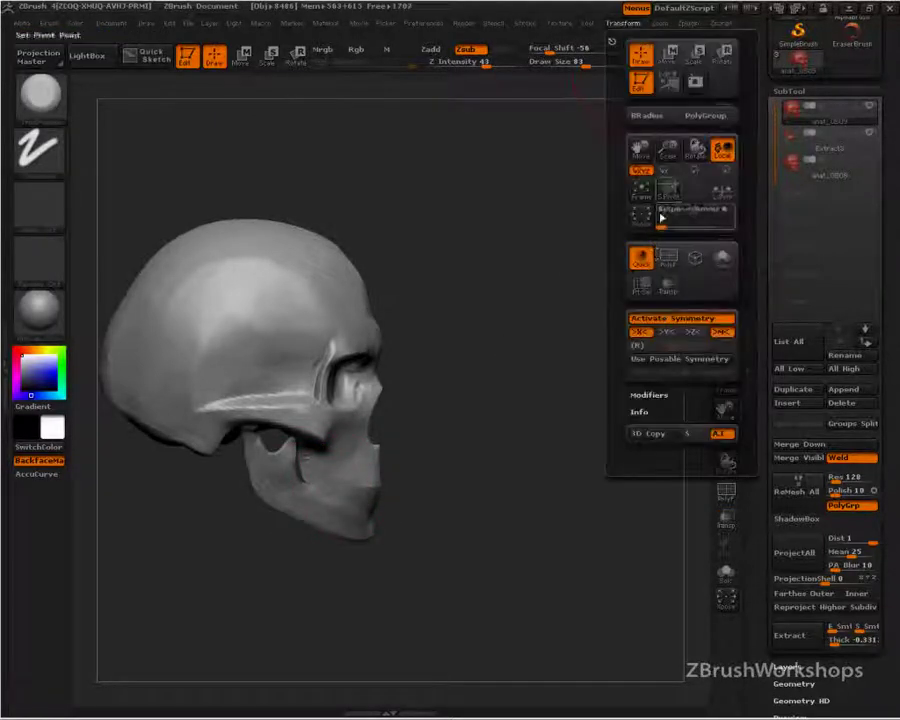
With the Move brush, push the lower edge of the upper jaw upward to open a gap above the mandible, using the profile photo as reference
key(b)
key(m)
key(v)
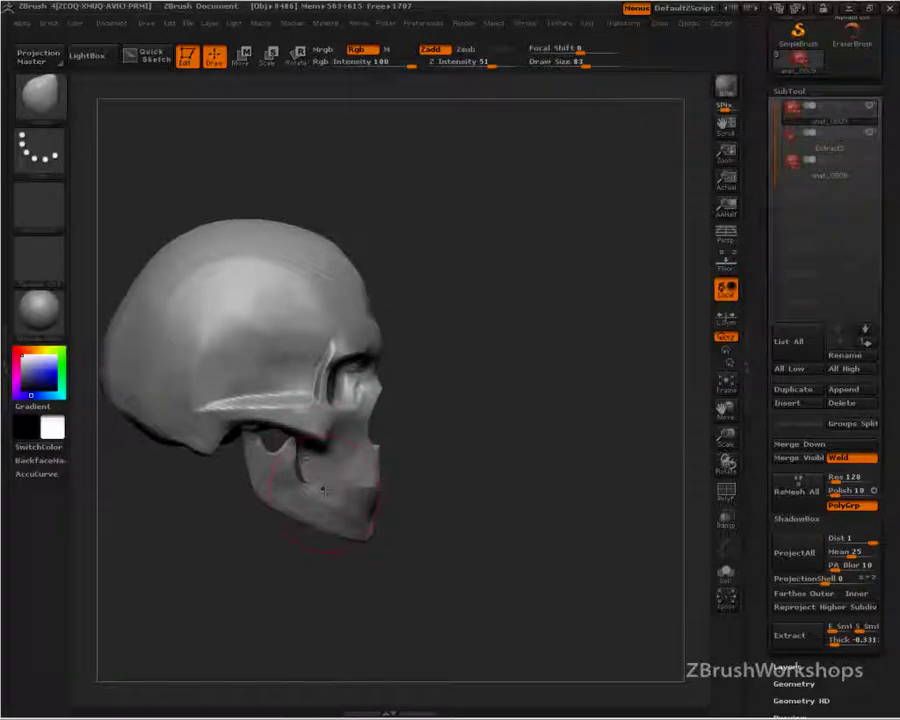
key(ctrl)
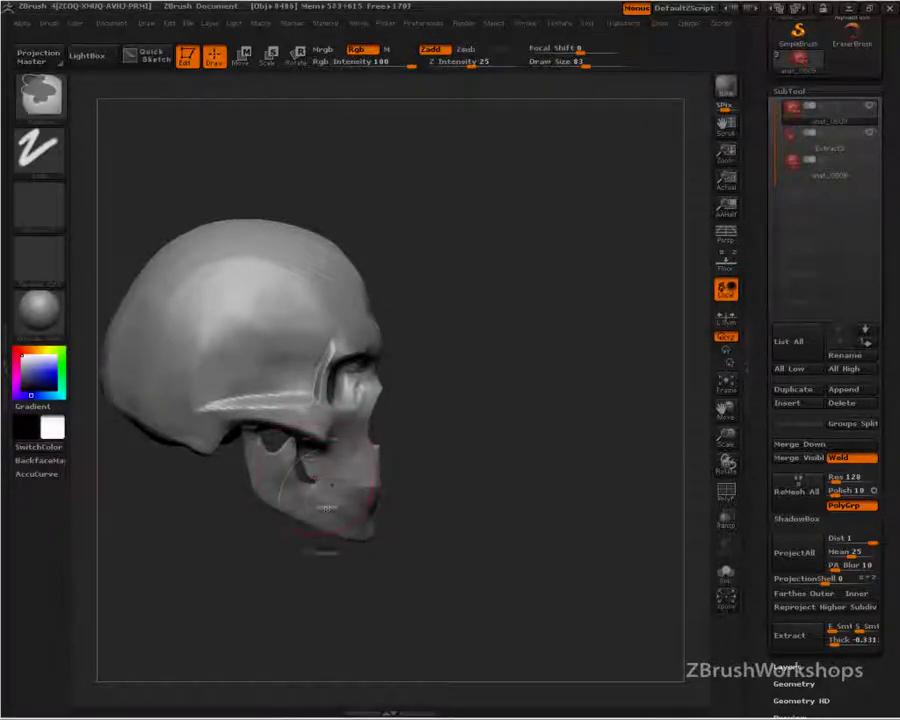
key(shift)
key(shift+z)
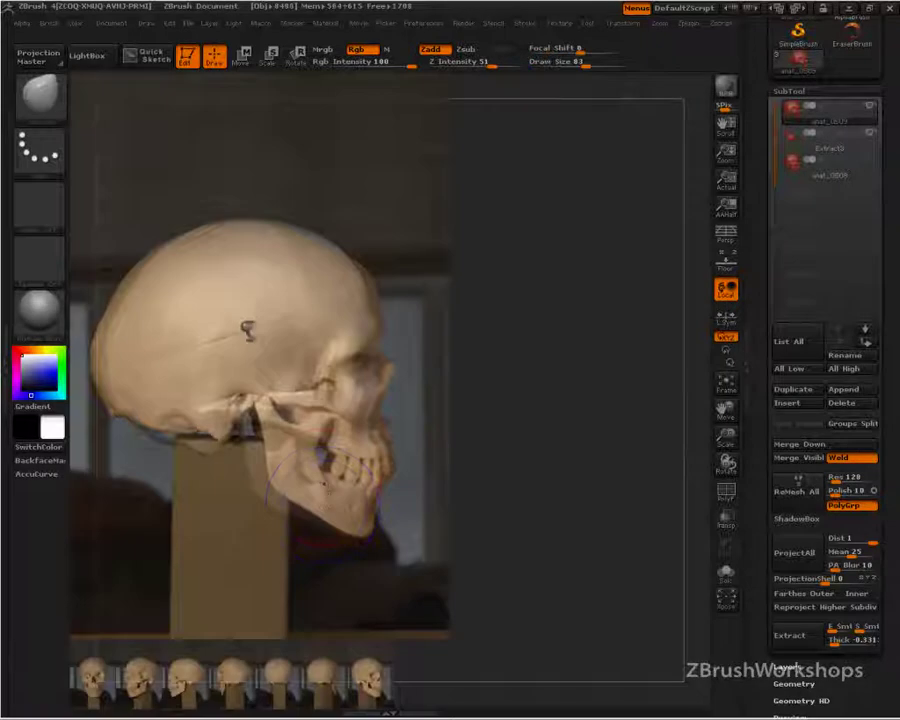
key(shift+z)
key(shift+z)
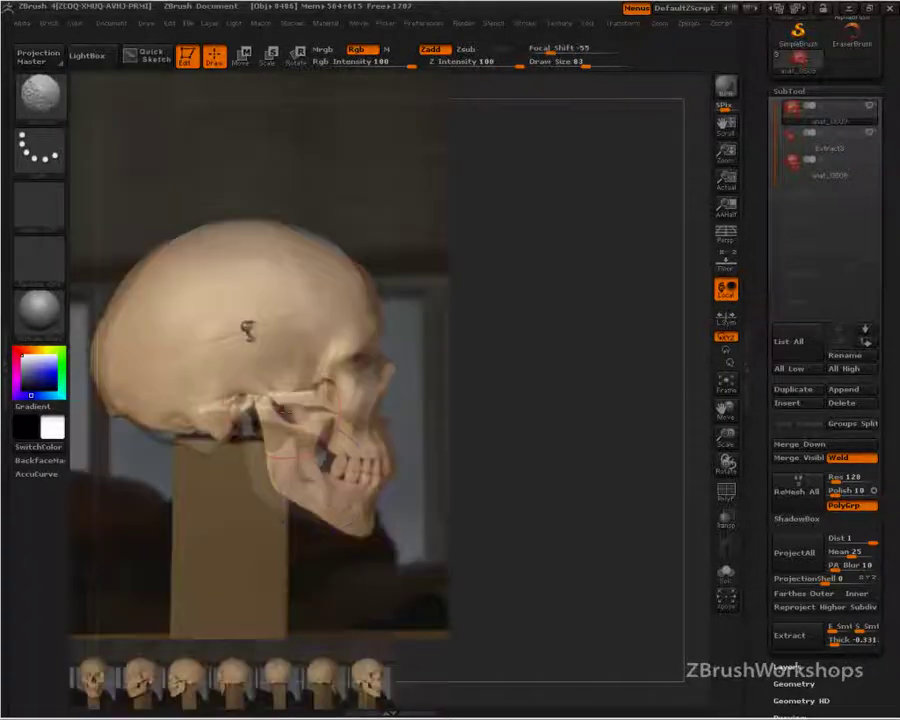
key(shift+z)
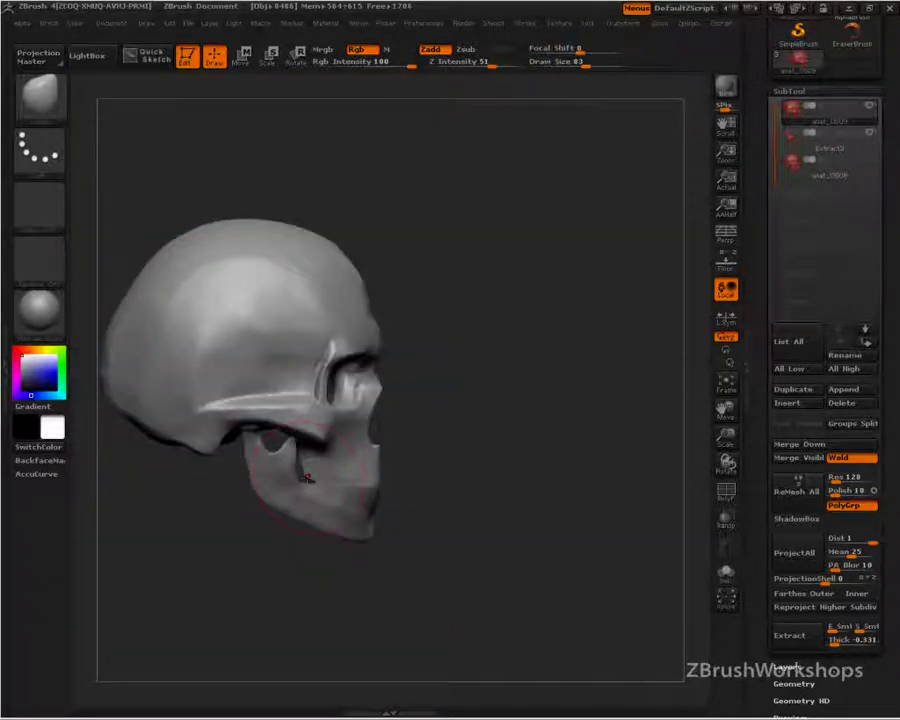
drag(307, 477, 352, 487)
key(shift+z)
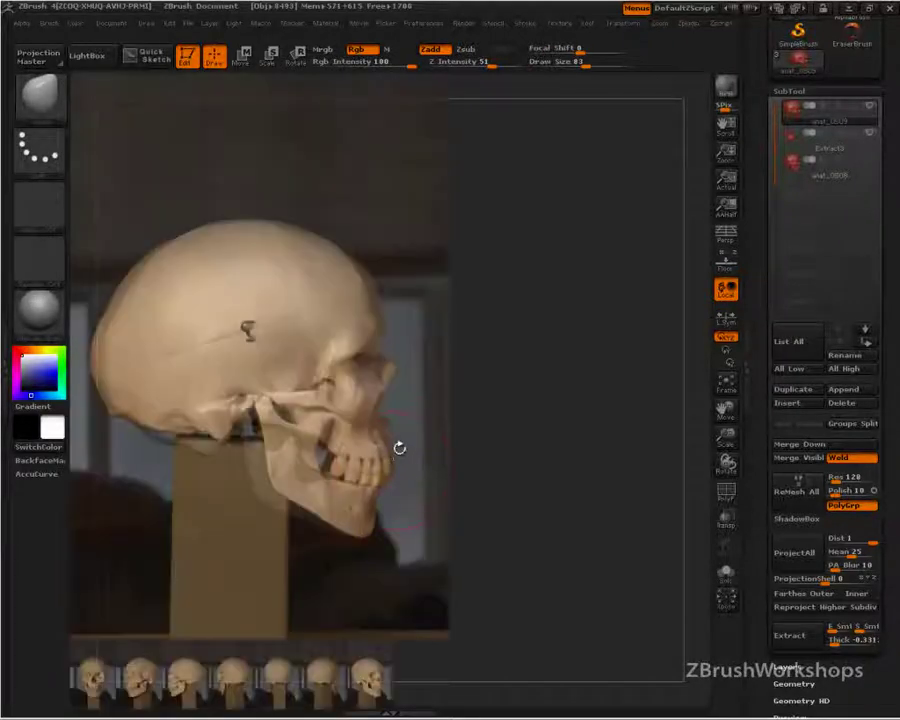
Raise the front lower corner of the upper jaw with the Move brush and recheck its profile against the photo overlay
key(shift+z)
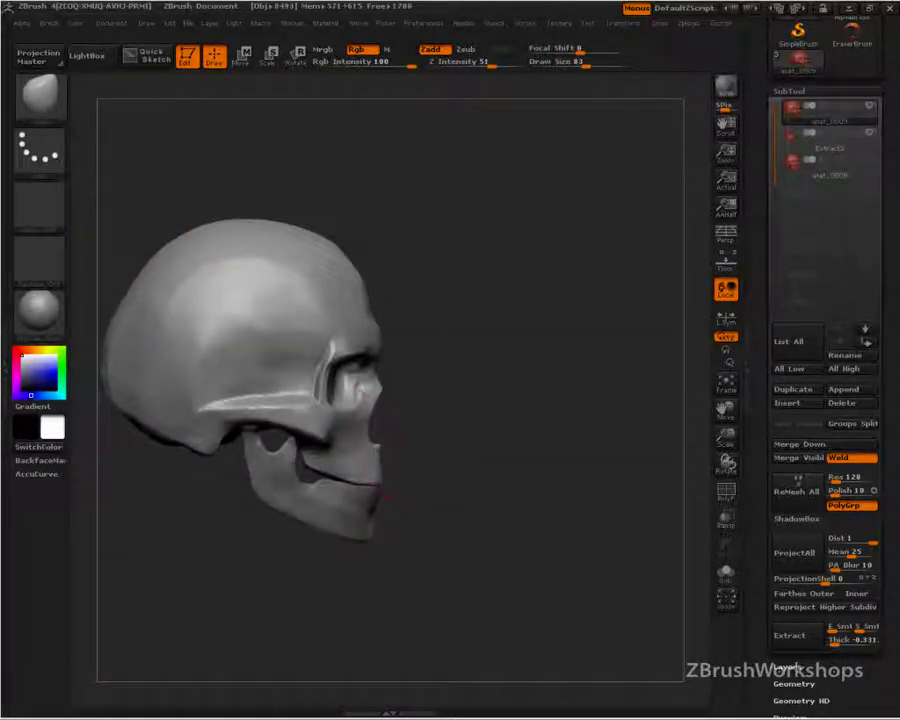
drag(384, 500, 383, 484)
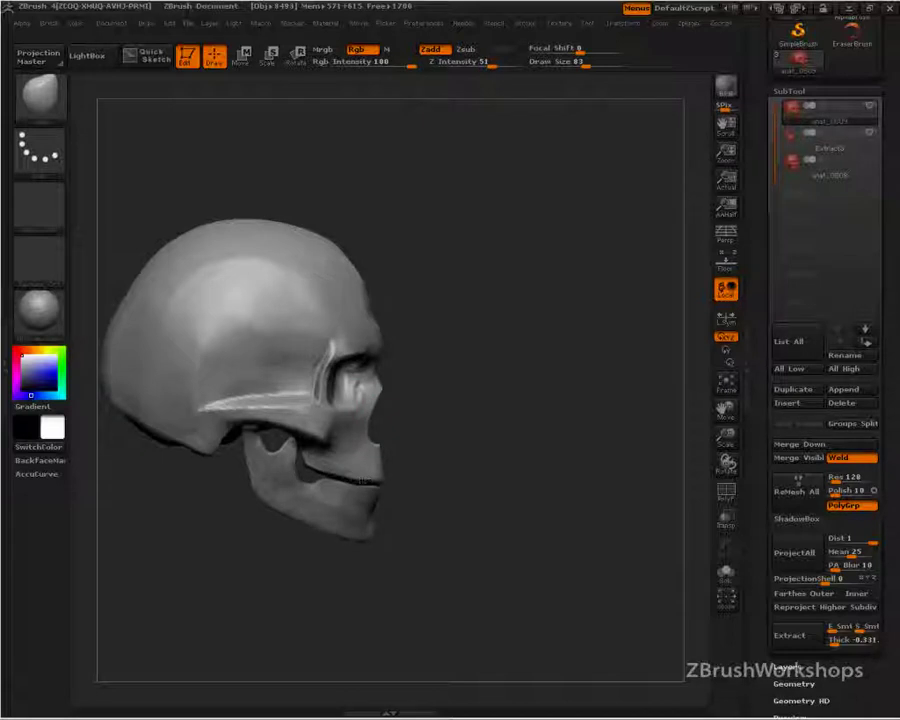
drag(383, 480, 382, 477)
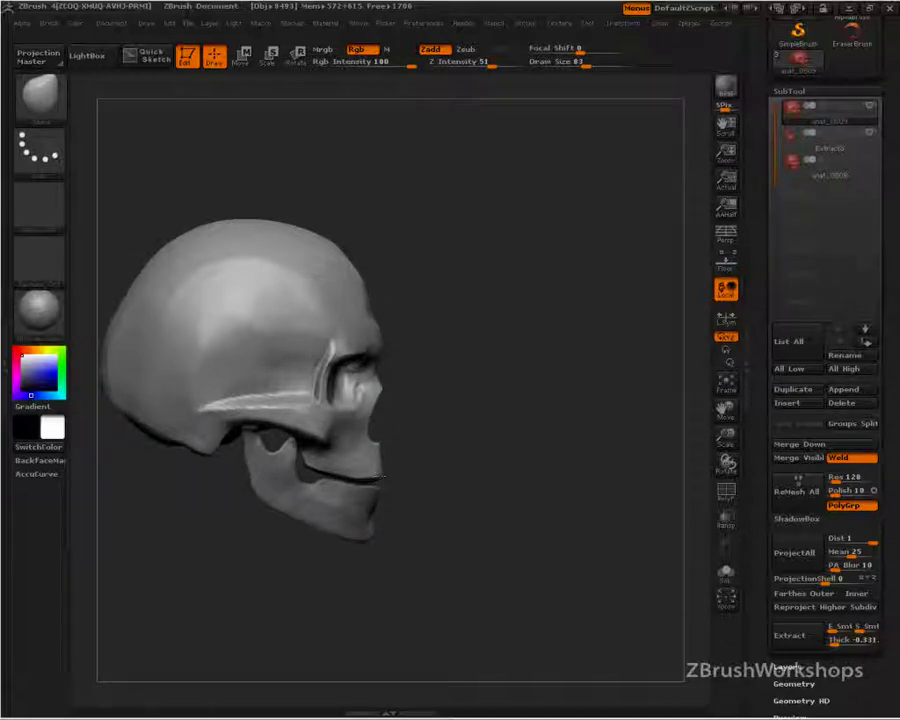
key(shift+z)
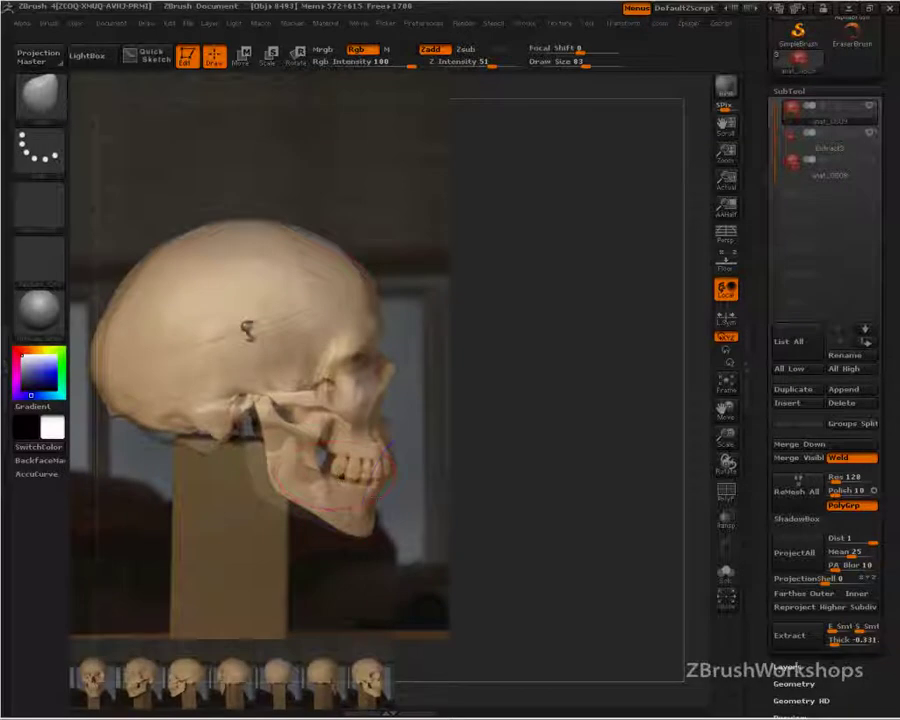
Place the skull model beside the profile photo, restore the photo to full opacity and exit Spotlight editing
key(shift+z)
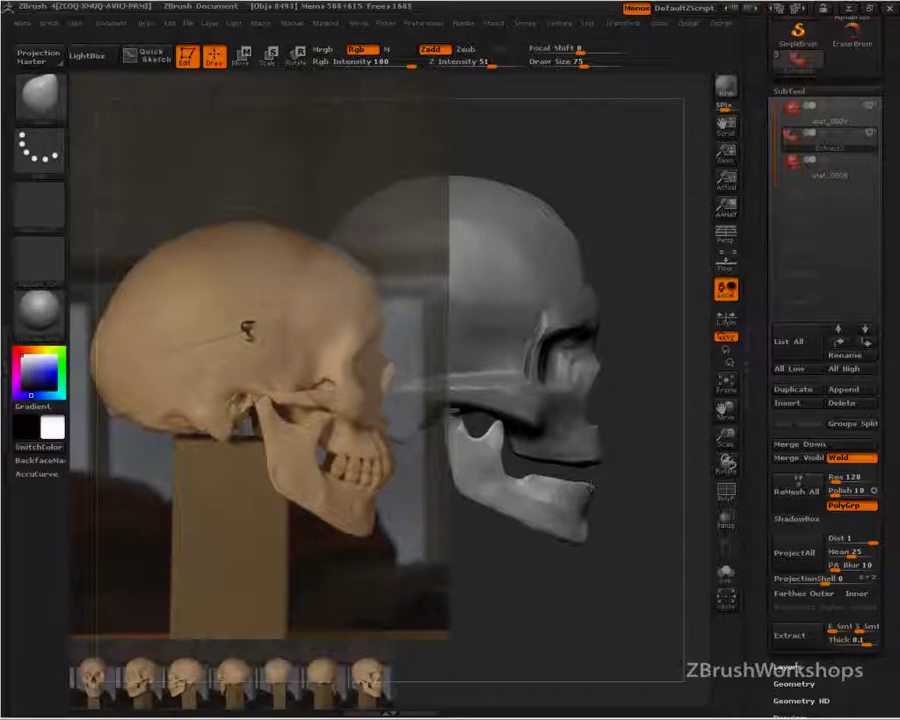
alt+drag(596, 585, 641, 565)
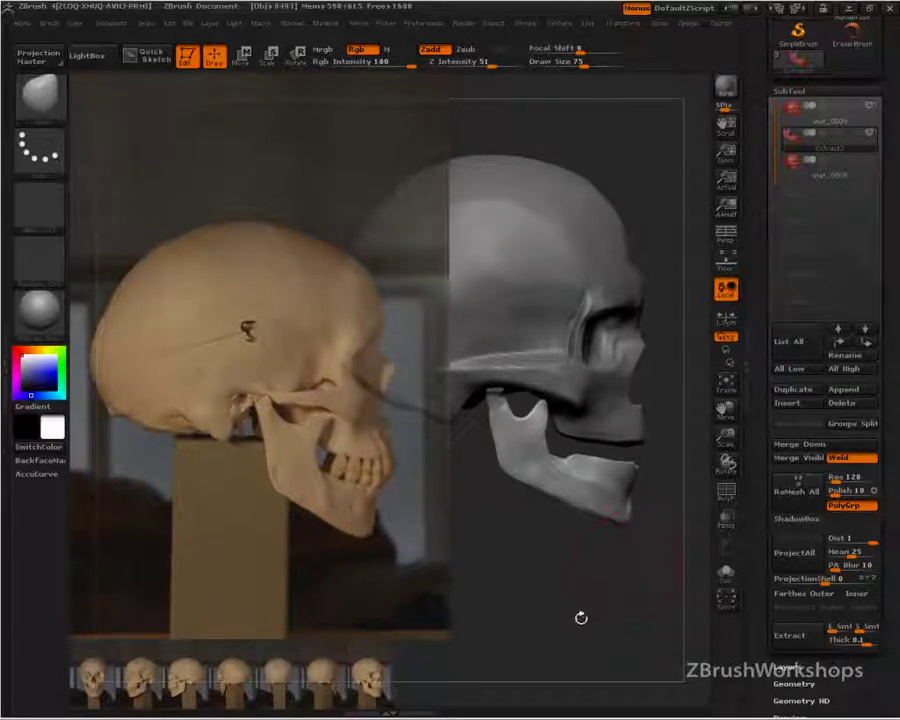
key(shift+z)
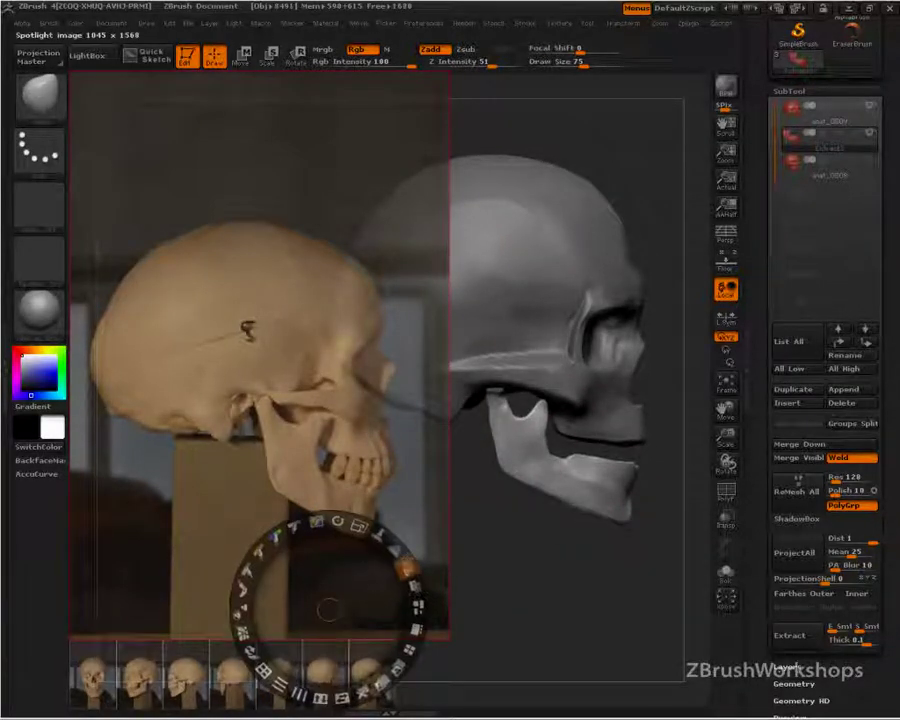
drag(405, 569, 417, 616)
key(z)
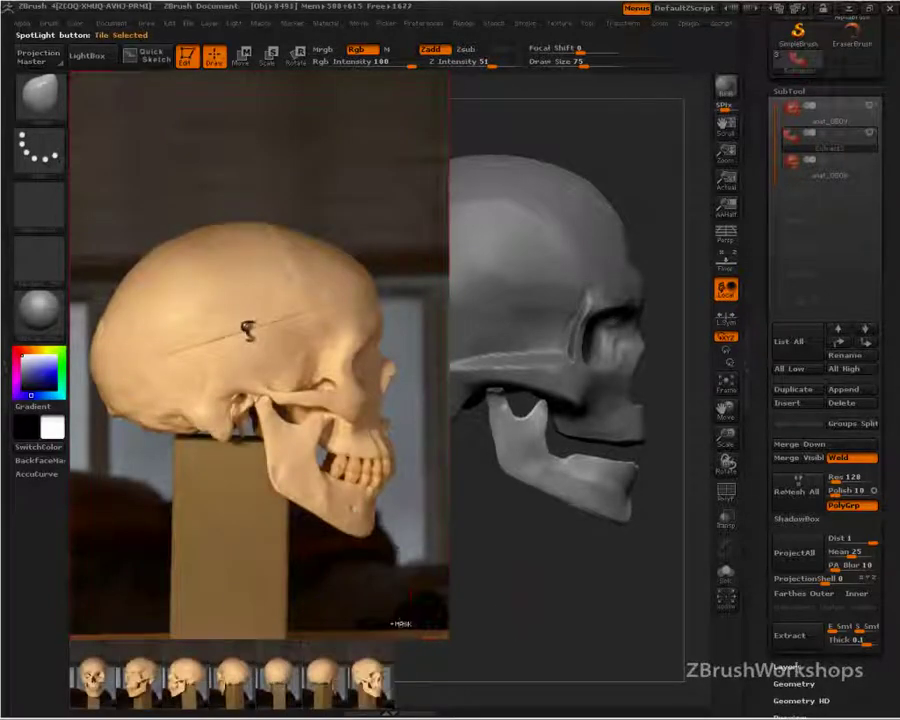
Mark stacked 1/8 height intervals on the profile photo from the cheekbone through the tooth row, plus one below the model's eye socket
key(ctrl+shift)
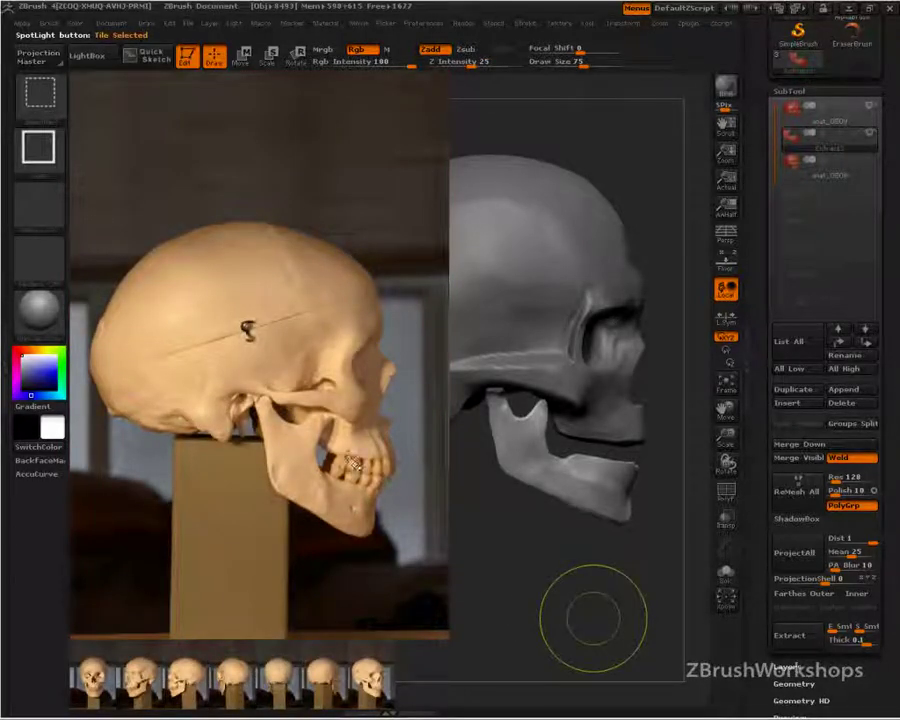
mouse_move(334, 454)
mouse_down()
mouse_move(366, 456)
mouse_move(371, 482)
mouse_up()
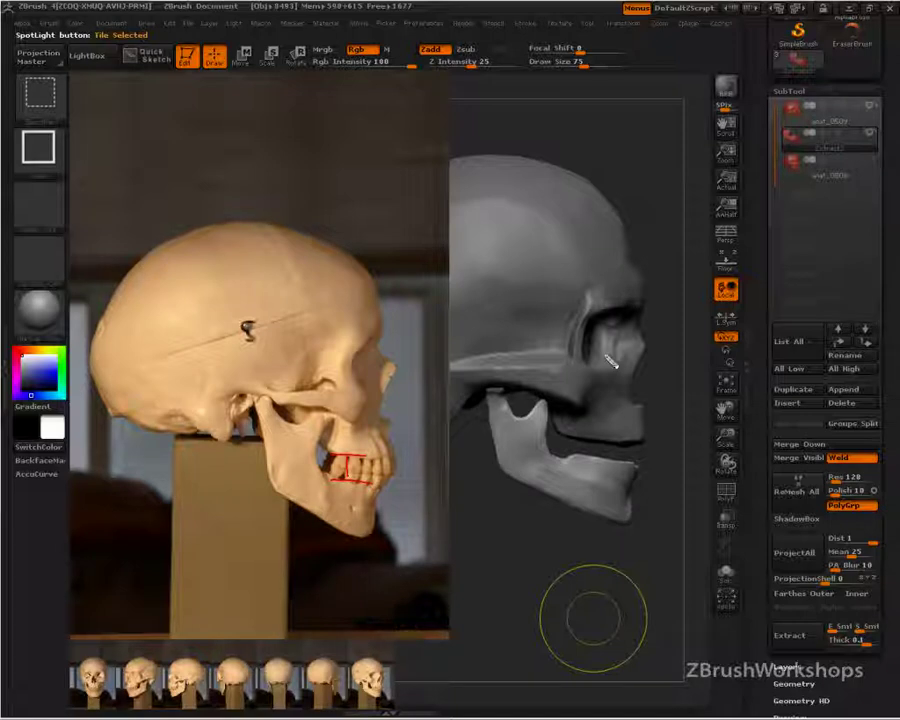
mouse_move(591, 371)
mouse_down()
mouse_move(613, 371)
mouse_move(614, 403)
mouse_move(603, 403)
mouse_up()
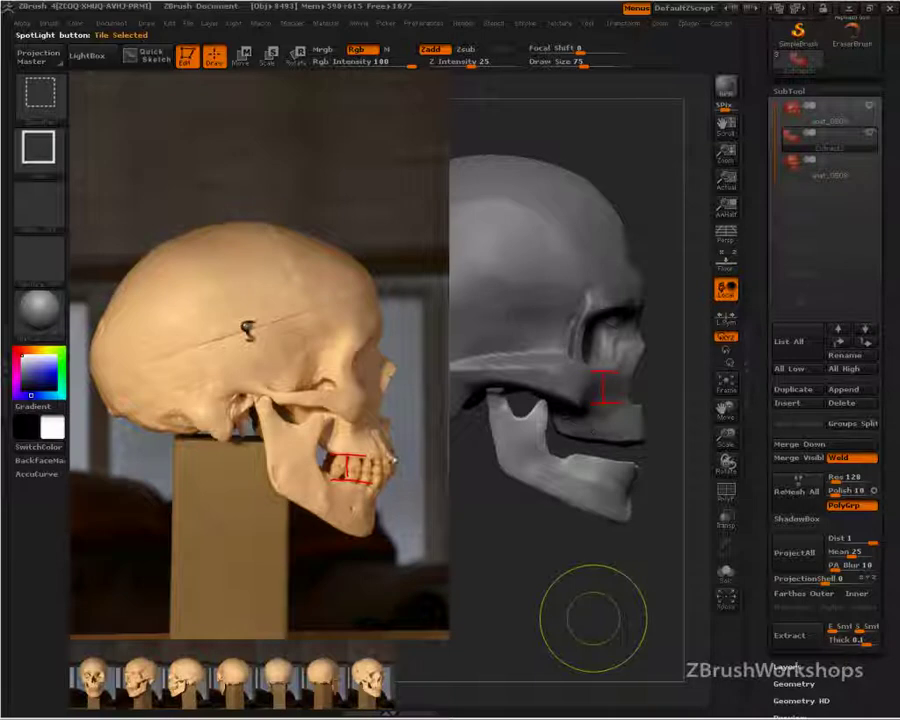
mouse_move(352, 394)
mouse_down()
mouse_move(365, 394)
mouse_move(385, 424)
mouse_move(362, 423)
mouse_move(383, 402)
mouse_up()
mouse_move(391, 393)
mouse_down()
mouse_move(378, 412)
mouse_move(398, 400)
mouse_up()
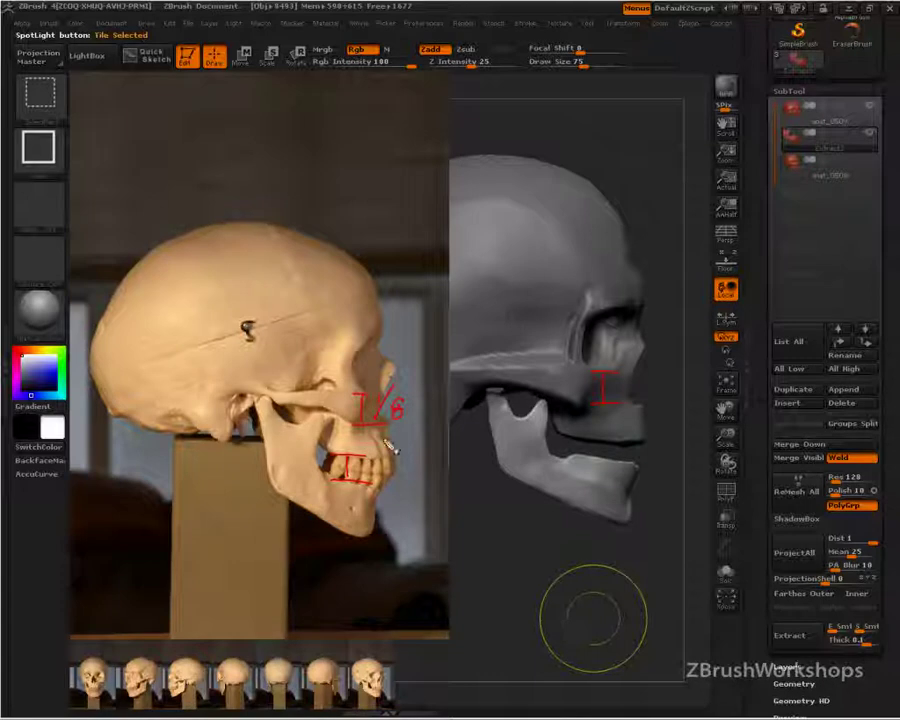
mouse_move(399, 435)
mouse_down()
mouse_move(402, 448)
mouse_move(401, 435)
mouse_move(363, 448)
mouse_up()
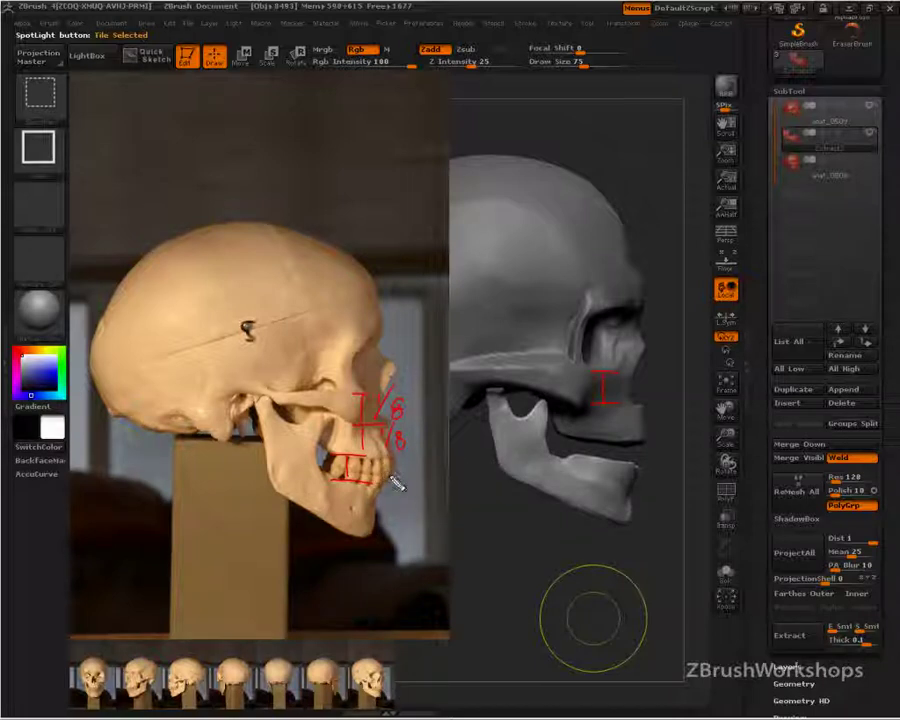
mouse_move(385, 460)
mouse_down()
mouse_move(388, 481)
mouse_move(404, 469)
mouse_up()
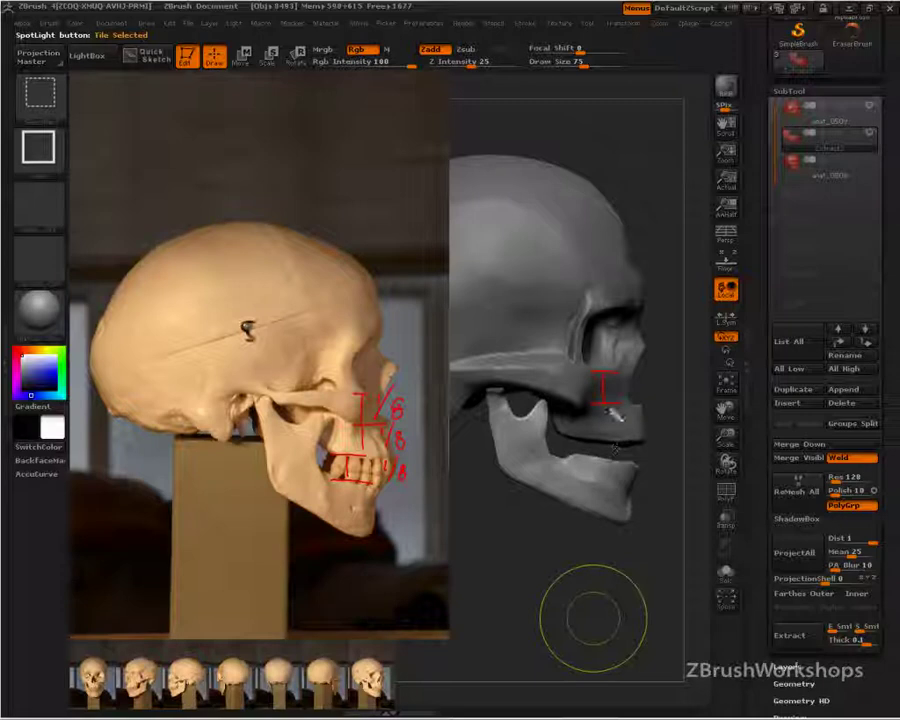
Extend the height intervals down the model to the mandible and sketch the line of the ramus's front edge running into the jaw body
drag(603, 405, 602, 462)
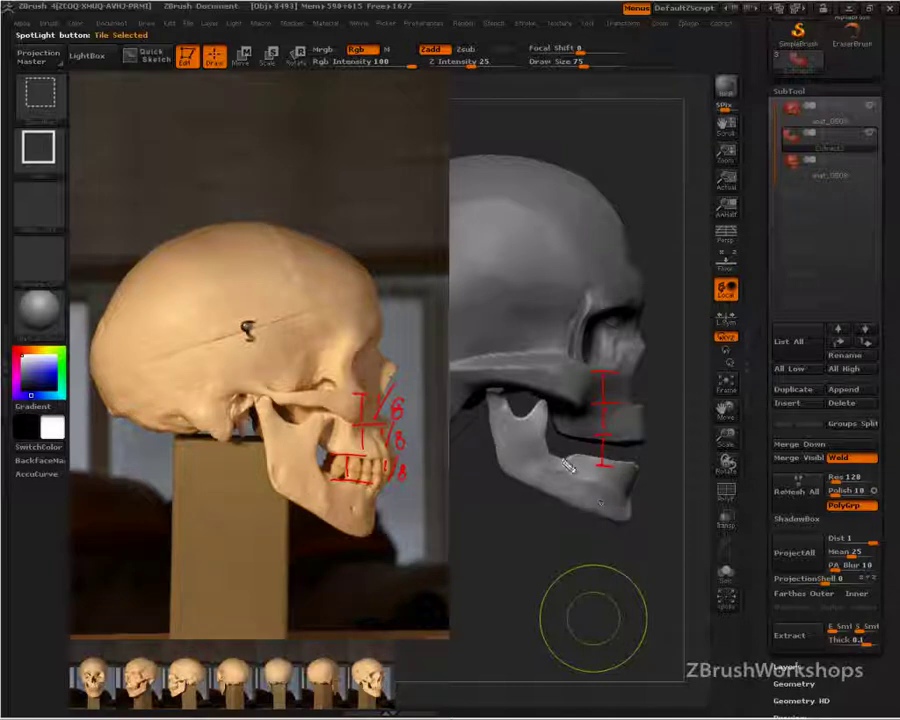
mouse_move(548, 404)
mouse_down()
mouse_move(555, 453)
mouse_move(583, 498)
mouse_move(593, 480)
mouse_up()
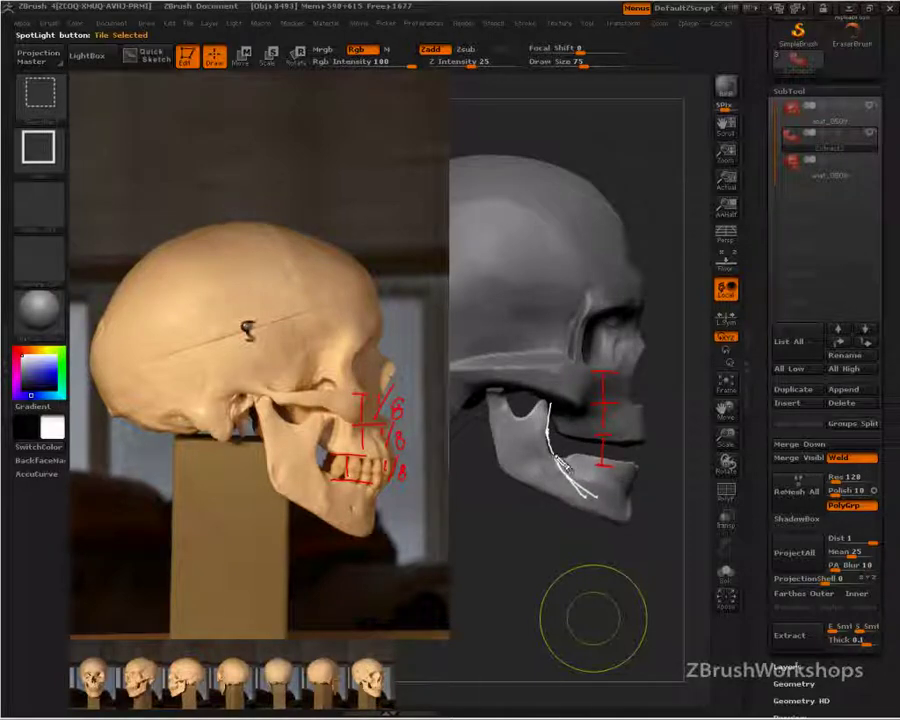
Sketch the line of the mandible body's upper edge, clear the annotations and lower that edge slightly with the Move brush
drag(615, 478, 628, 476)
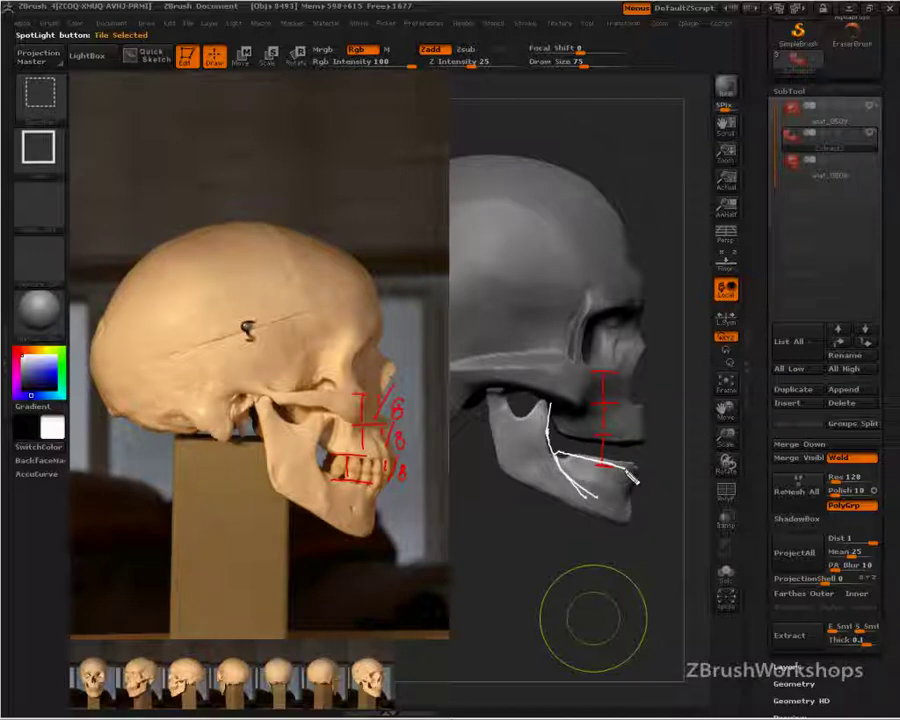
mouse_move(550, 417)
mouse_down()
mouse_move(582, 439)
mouse_move(642, 444)
mouse_move(650, 434)
mouse_move(642, 406)
mouse_up()
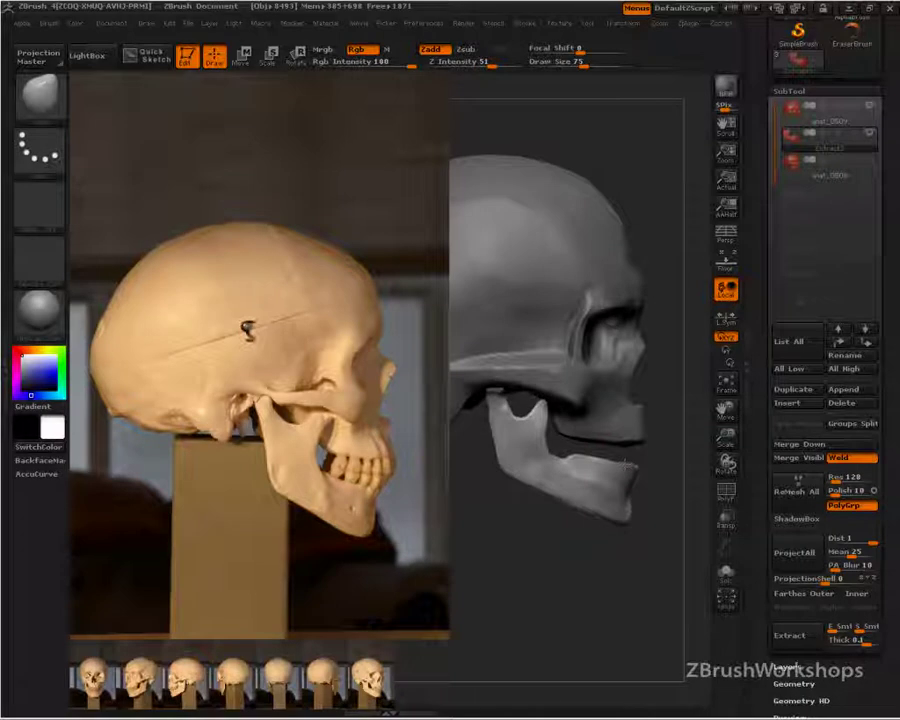
drag(594, 476, 592, 488)
key(bracketleft)
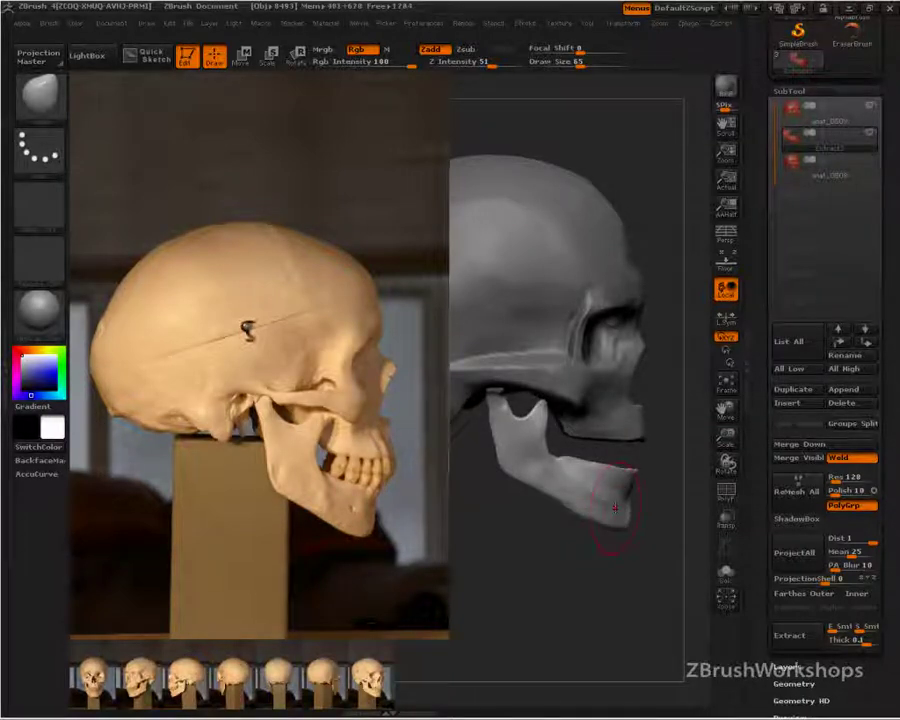
Isolate the full-skull subtool anat_0508 in front view by hiding the edited skull and mandible subtools
drag(621, 557, 488, 554)
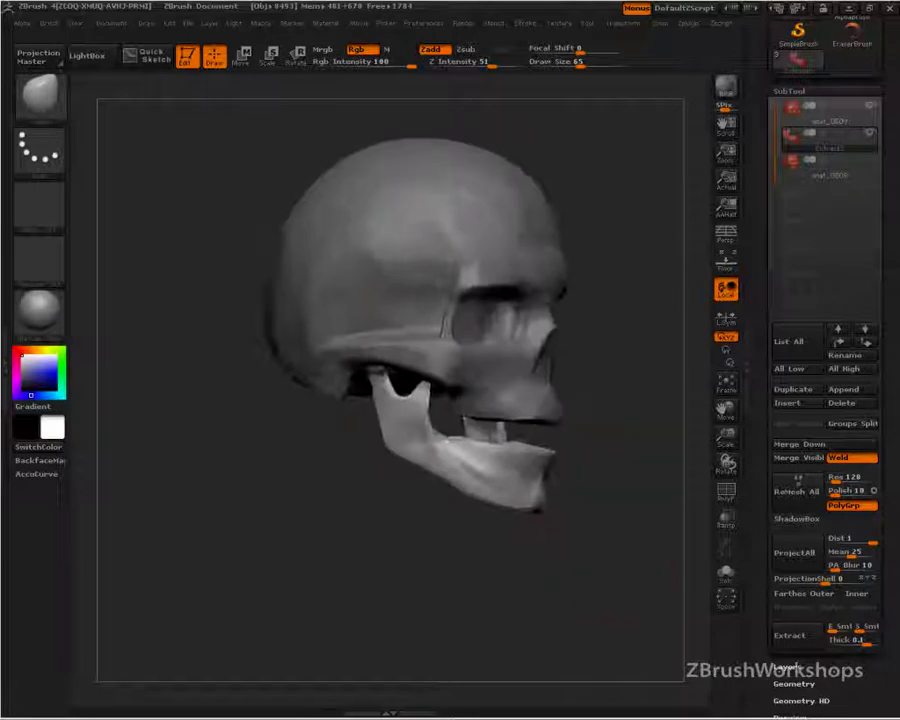
drag(565, 575, 526, 593)
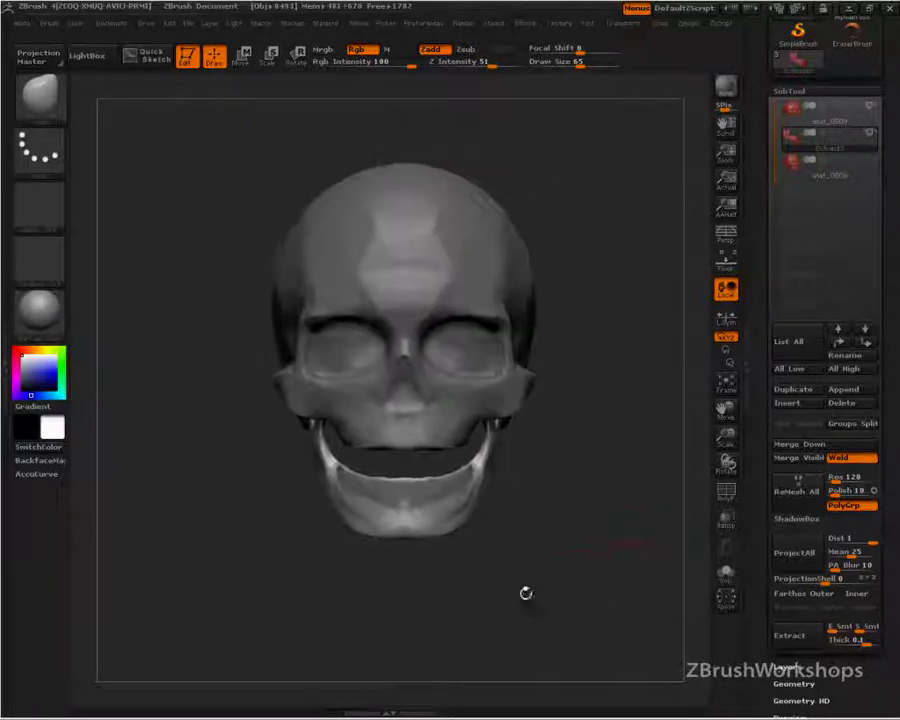
click(830, 174)
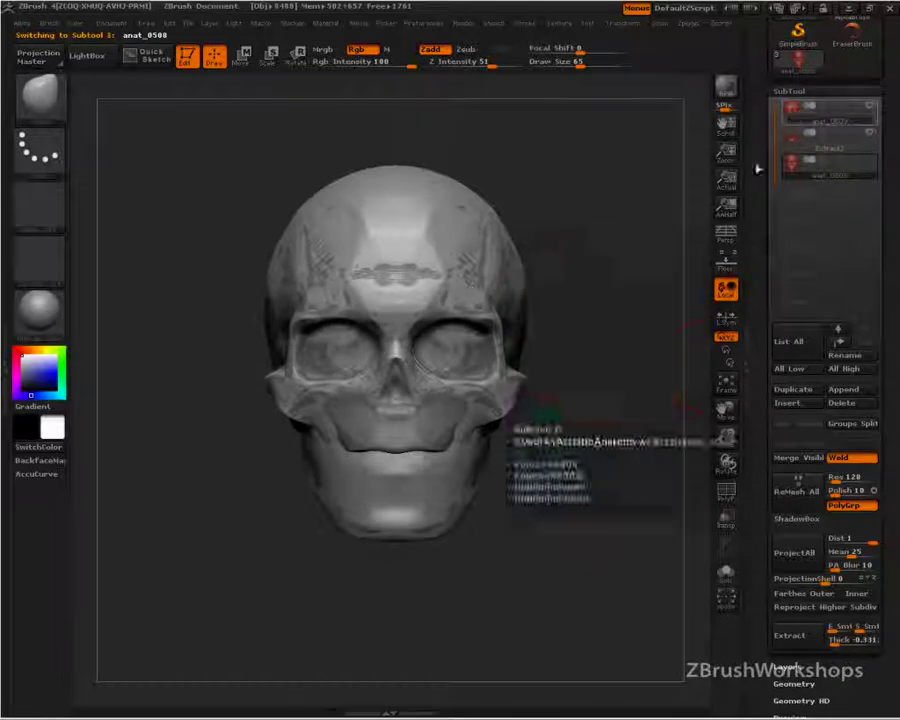
click(794, 166)
click(794, 166)
click(870, 134)
click(869, 106)
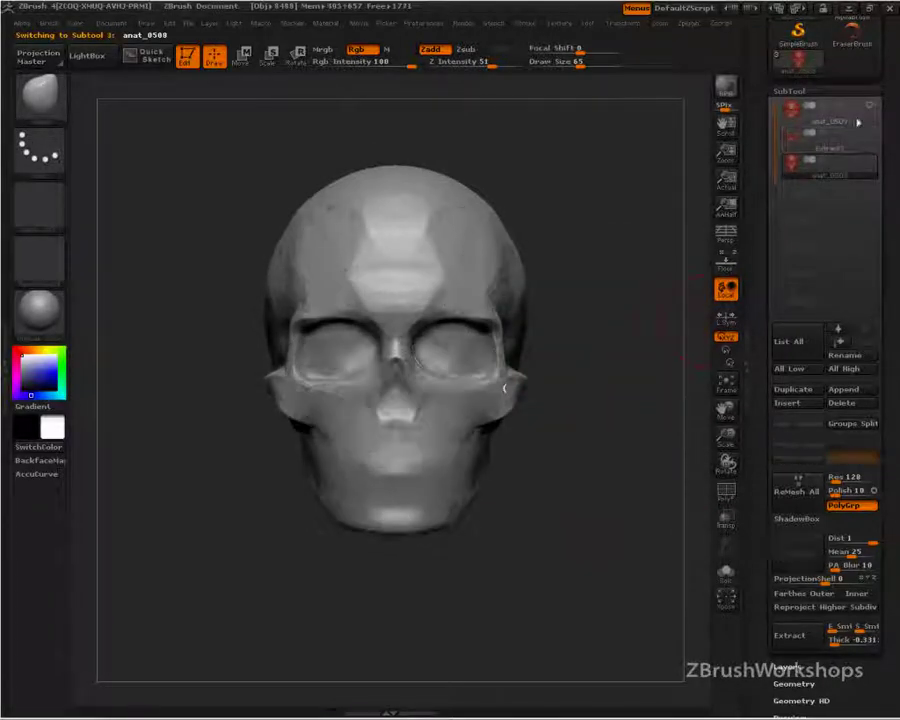
Set the draw size to 30 and mask a tooth-row band around the jaws of anat_0508, trimming the excess mask
key(s)
drag(431, 461, 421, 461)
mouse_move(520, 512)
mouse_down()
mouse_move(559, 515)
mouse_move(527, 514)
mouse_move(527, 560)
mouse_up()
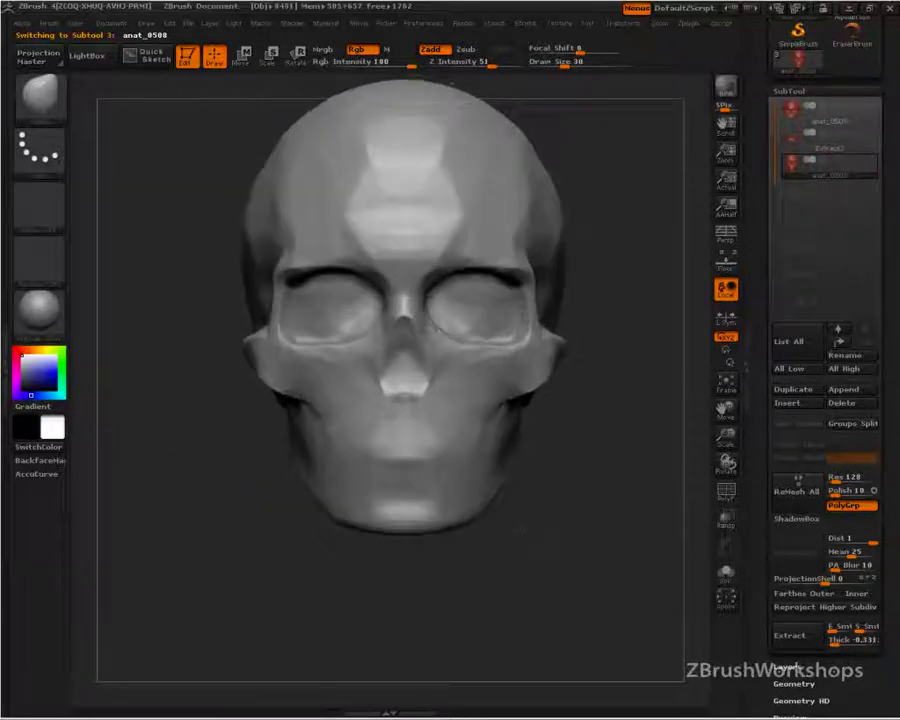
key(b)
key(c)
key(l)
mouse_move(325, 448)
mouse_down()
mouse_move(330, 438)
mouse_move(396, 446)
mouse_move(376, 438)
mouse_move(364, 443)
mouse_move(380, 454)
mouse_move(317, 454)
mouse_move(388, 463)
mouse_up()
mouse_move(580, 496)
mouse_down()
mouse_move(441, 500)
mouse_move(499, 501)
mouse_up()
mouse_move(397, 412)
ctrl+alt+mouse_down()
mouse_move(397, 393)
mouse_move(401, 454)
ctrl+alt+mouse_up()
Extract the masked band as a separate tooth-row subtool and check its fit between the upper jaw and mandible in profile
key(b)
key(s)
key(t)
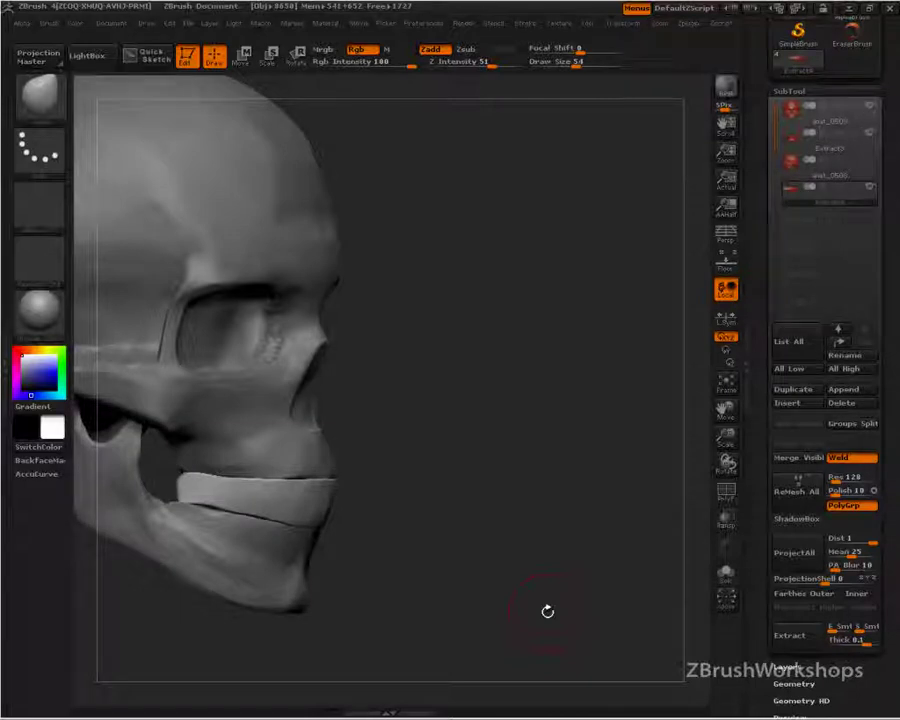
drag(486, 547, 545, 550)
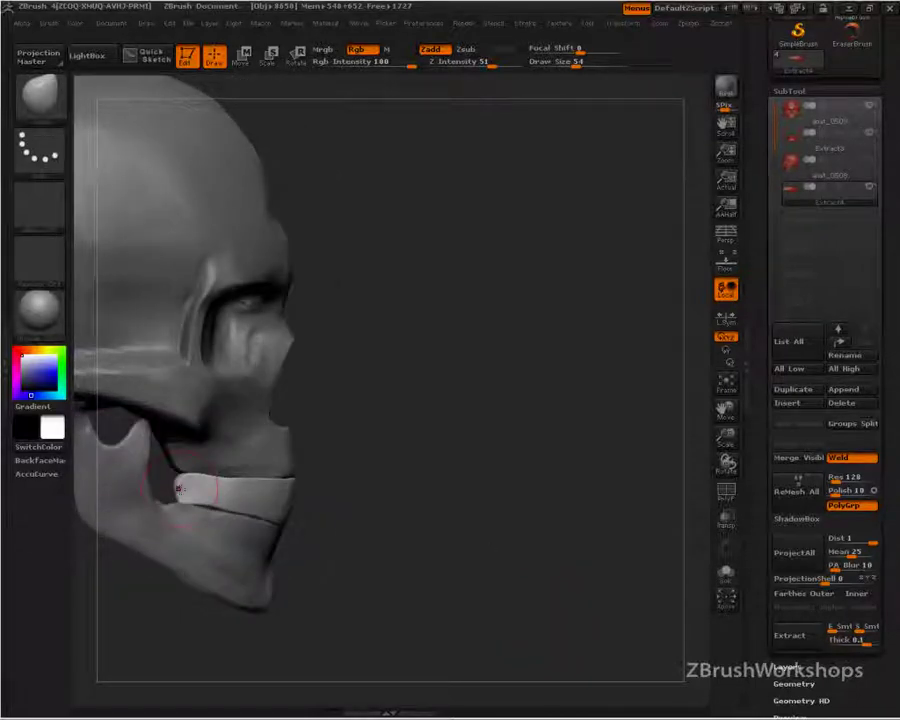